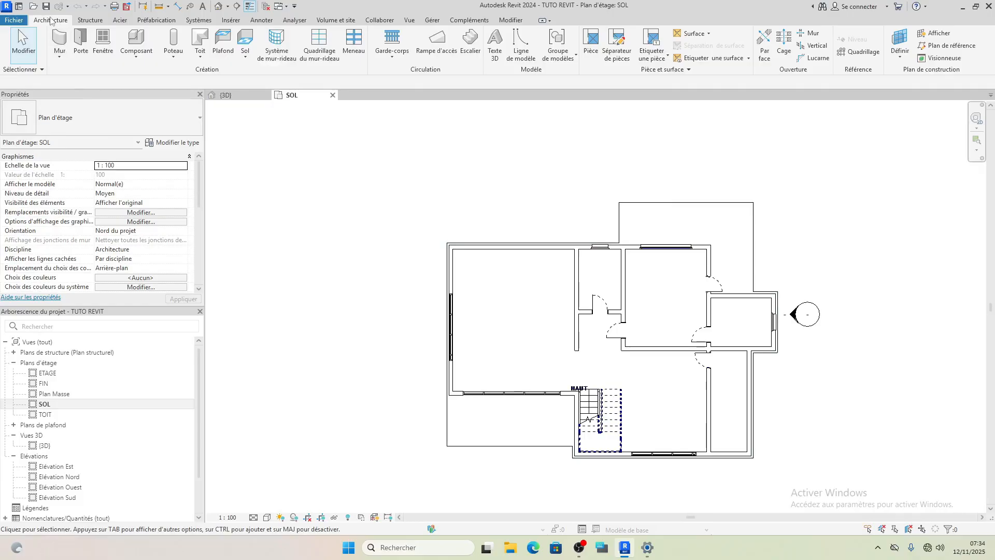
Start a roof by footprint and place it on the SOL level.
left_click(200, 40)
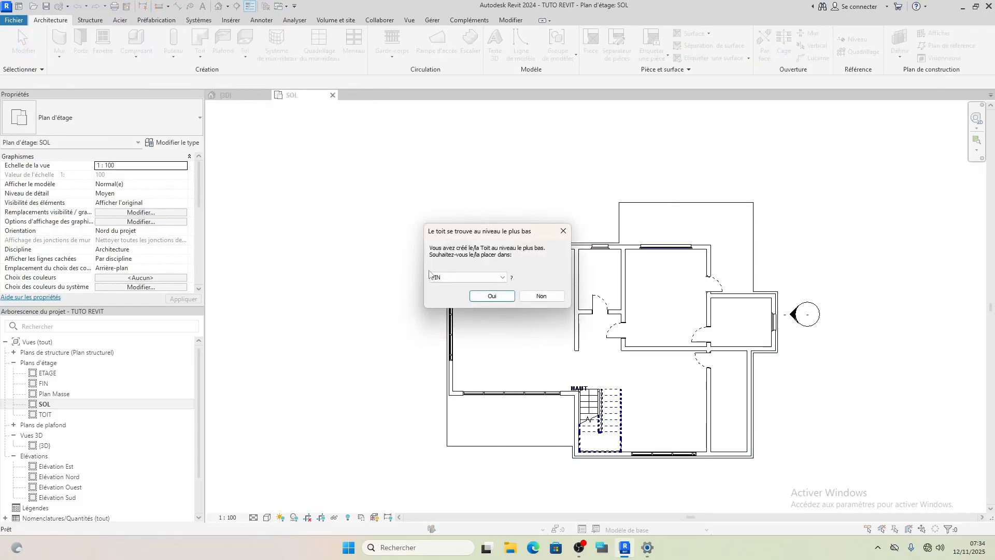
left_click(485, 282)
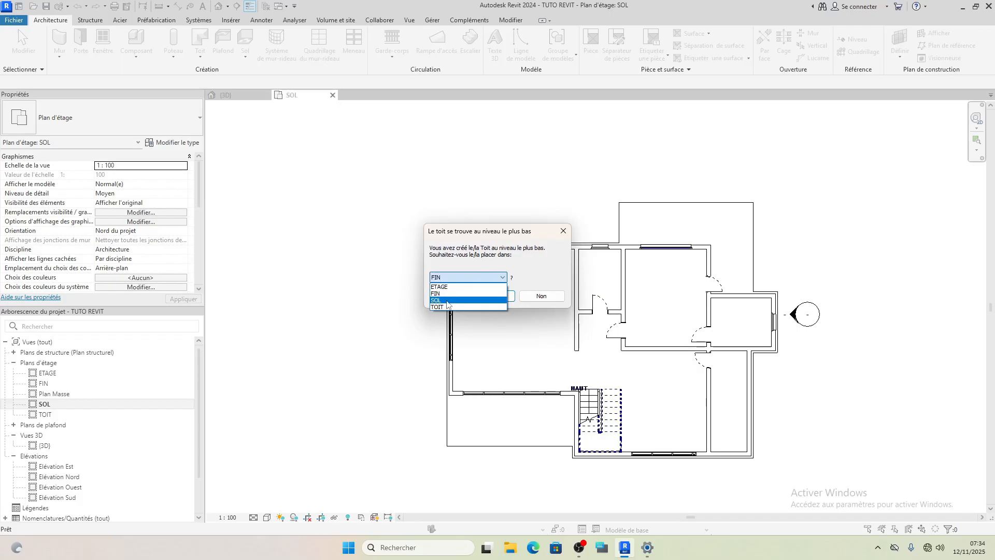
left_click(447, 301)
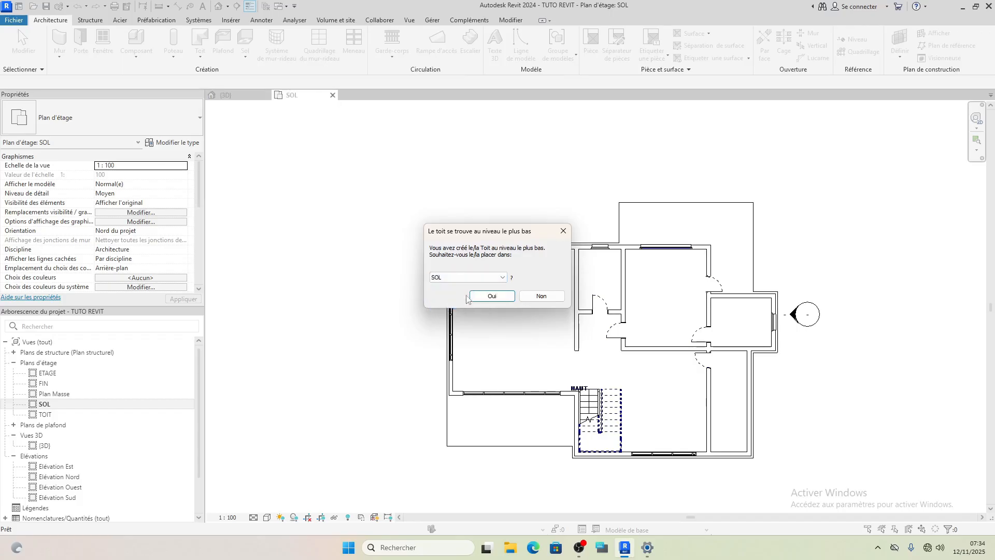
left_click(488, 297)
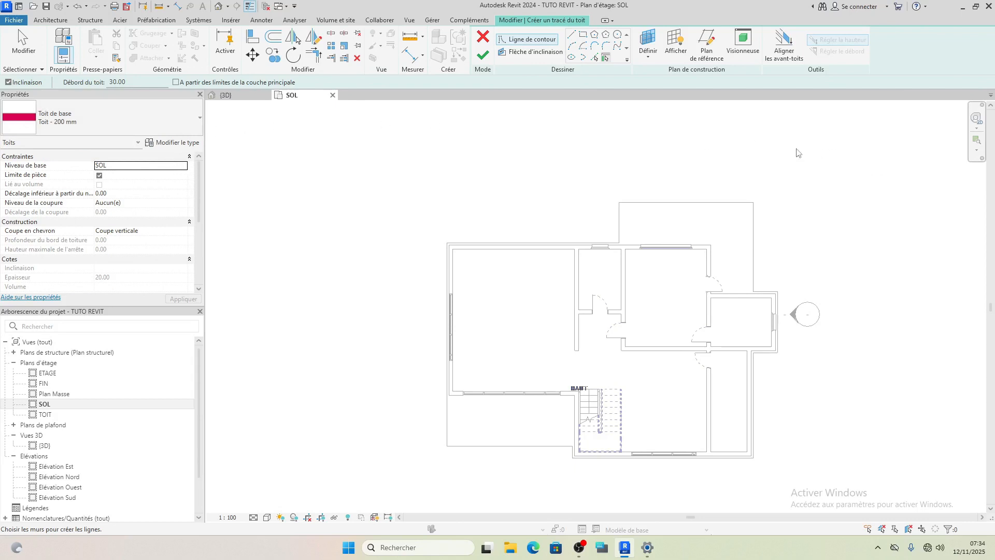
Sketch a rectangular roof outline about 660 by 210 cm over the upper terrace slab, from its outer corner to the house wall line.
left_click(587, 36)
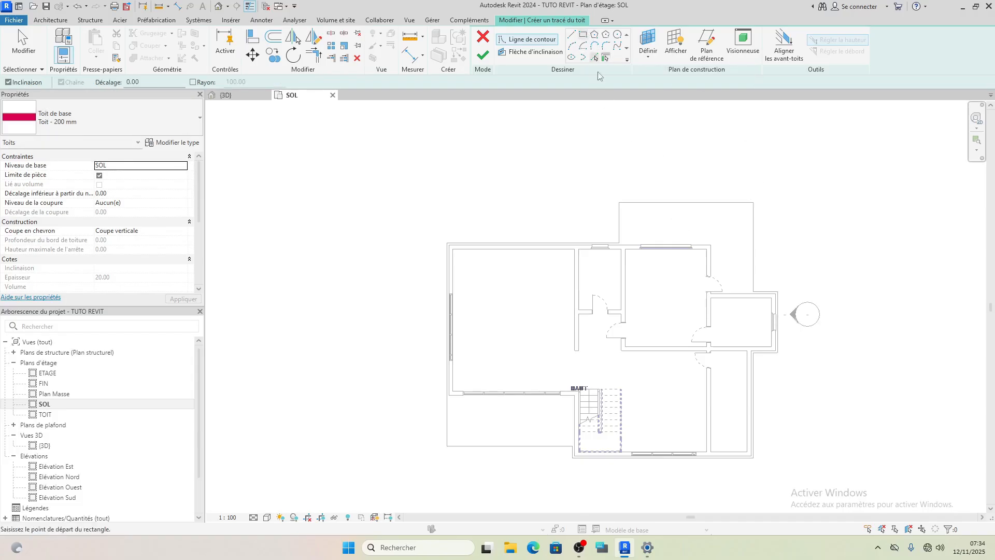
scroll(659, 213, "up", 2)
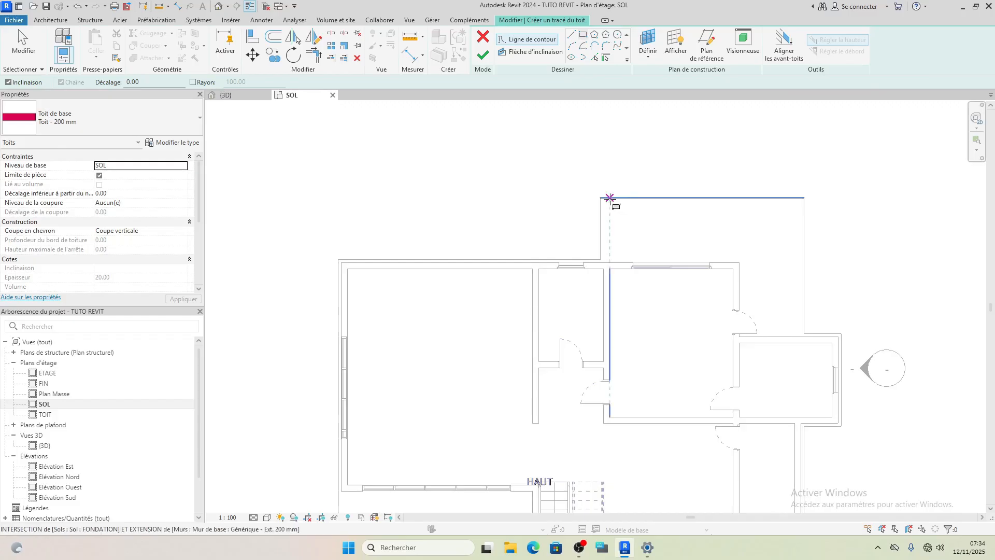
left_click(600, 197)
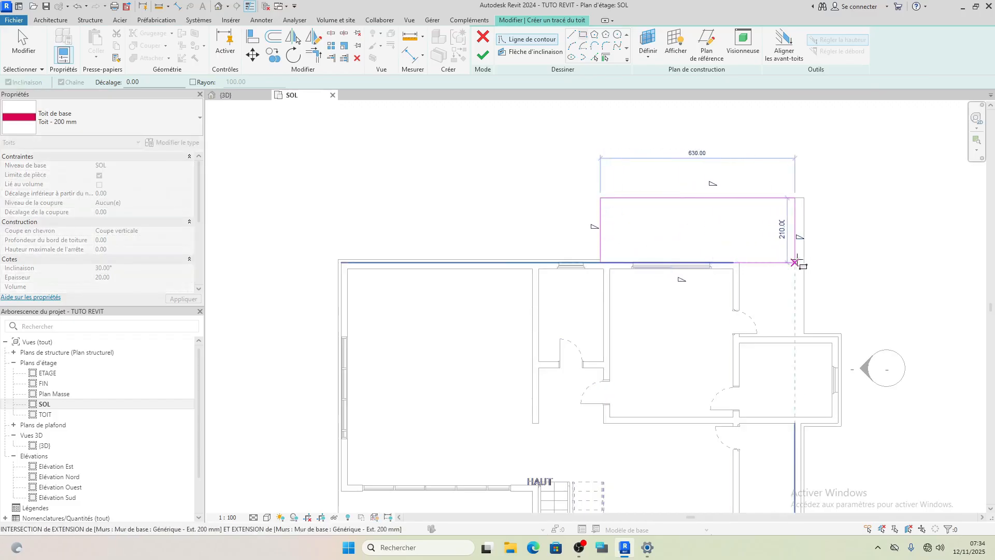
left_click(803, 263)
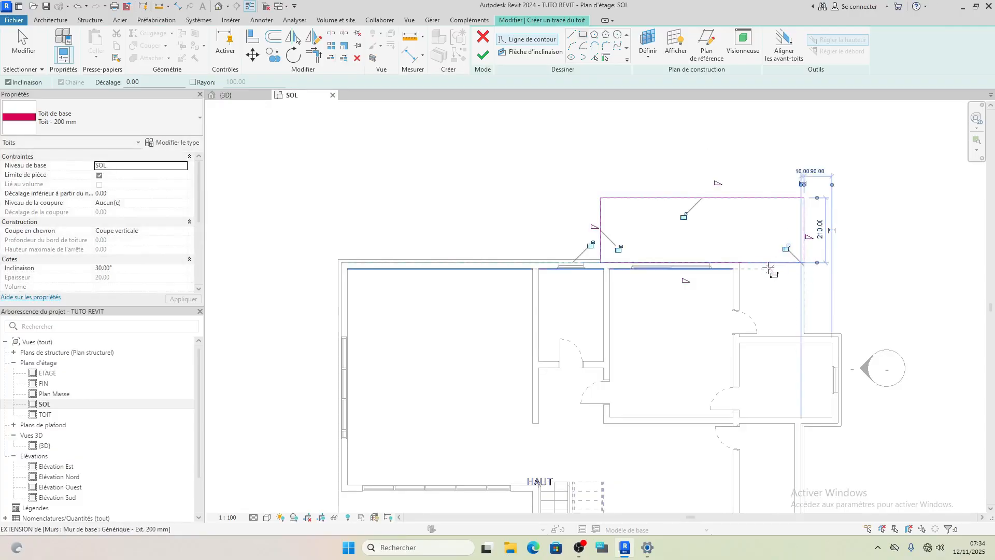
Sketch a second rectangle about 210 by 230 cm below the first, covering the terrace portion beside the exterior door.
left_click(740, 262)
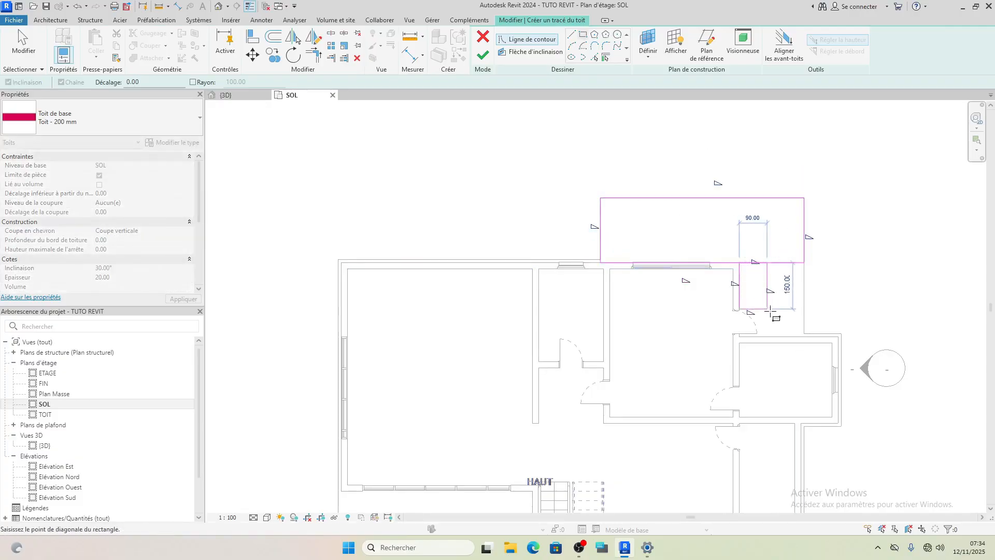
left_click(805, 335)
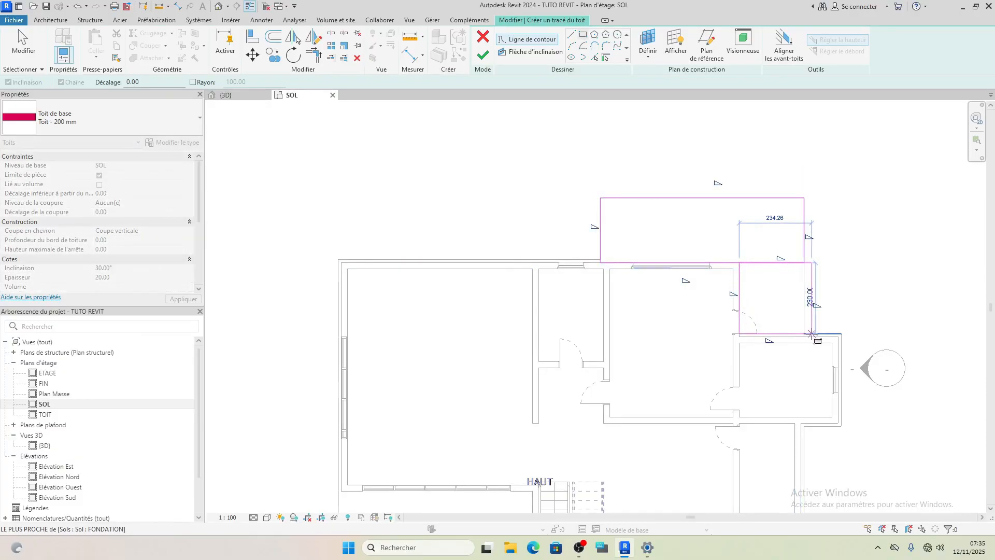
left_click(804, 333)
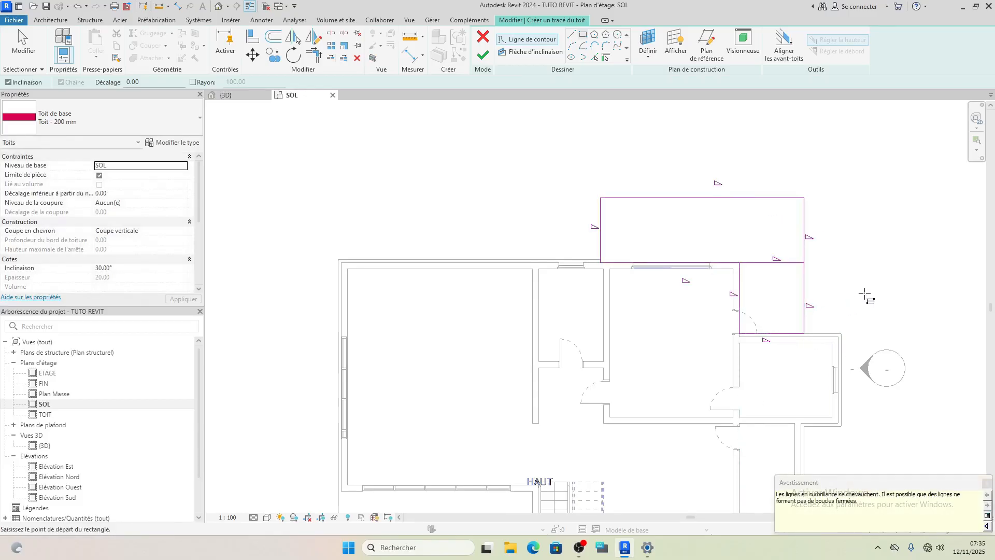
scroll(864, 295, "up", 2)
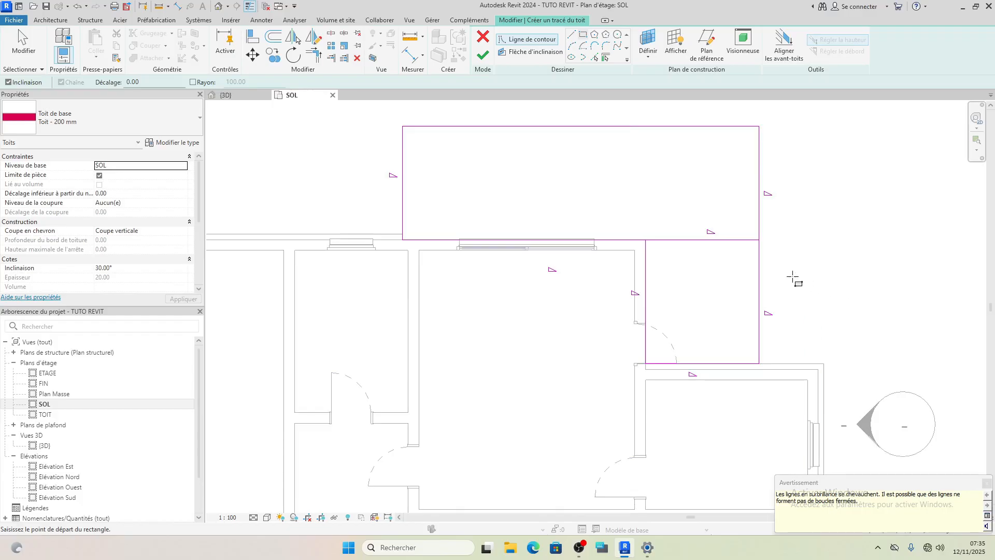
key("Escape")
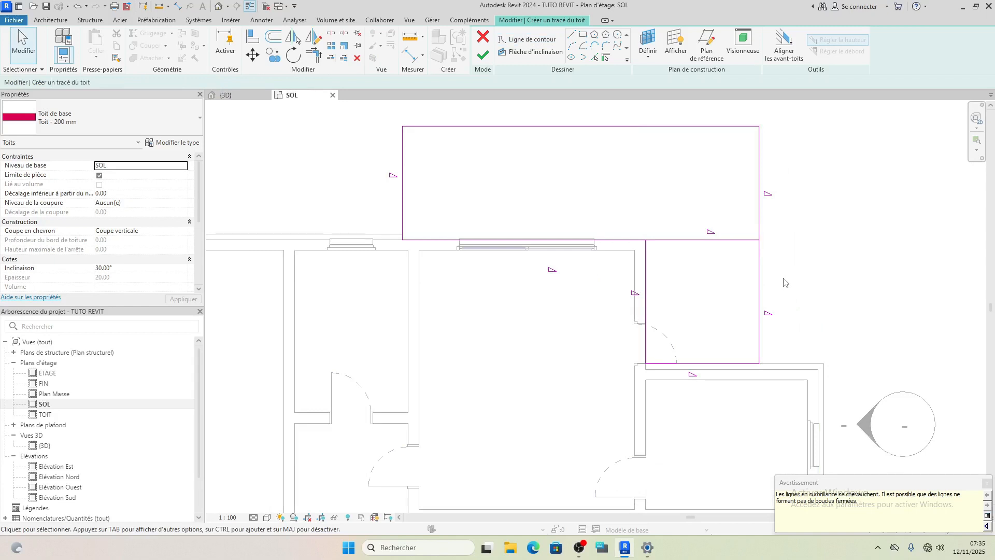
Trim the shared line between the two rectangles at the inner corner to form a single L-shaped roof outline.
scroll(785, 277, "up", 2)
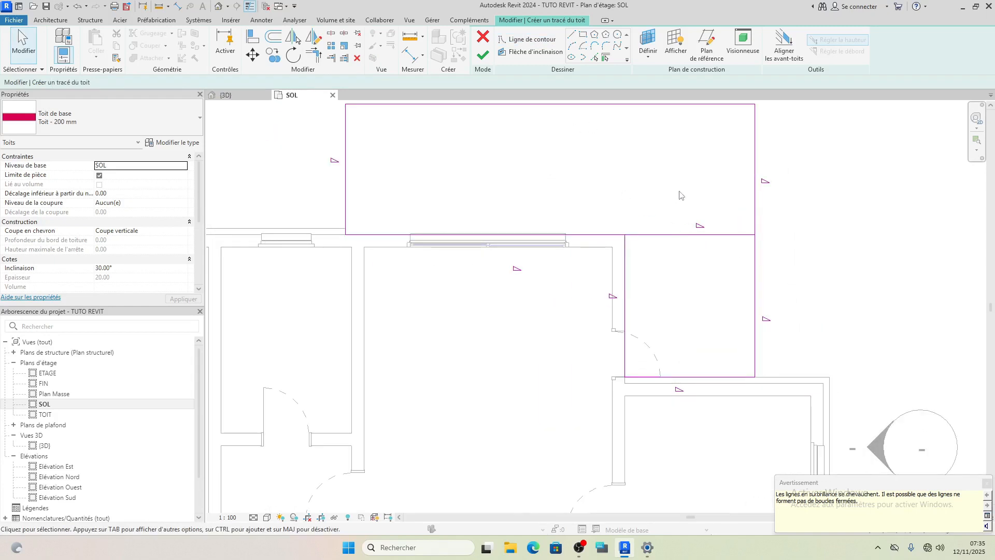
left_click(691, 237)
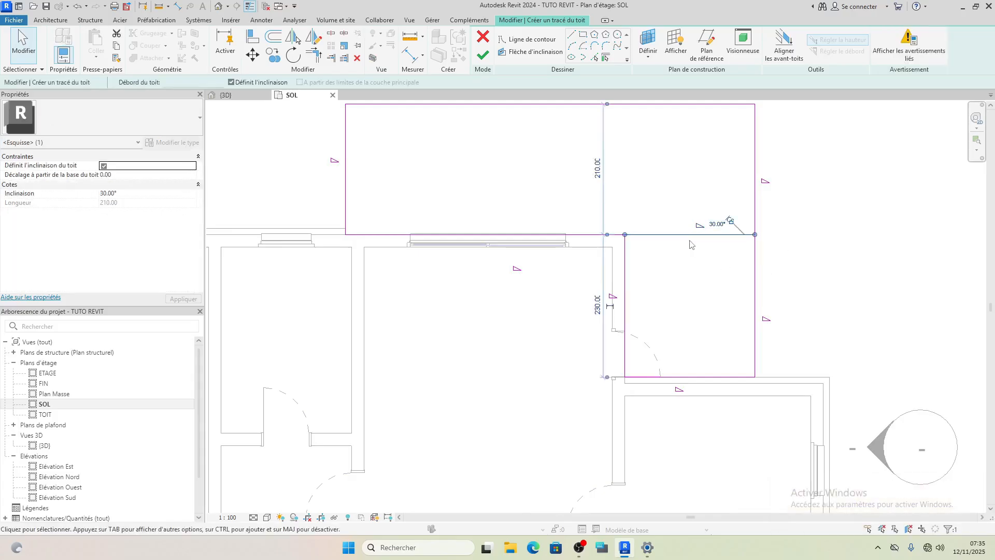
key("Escape")
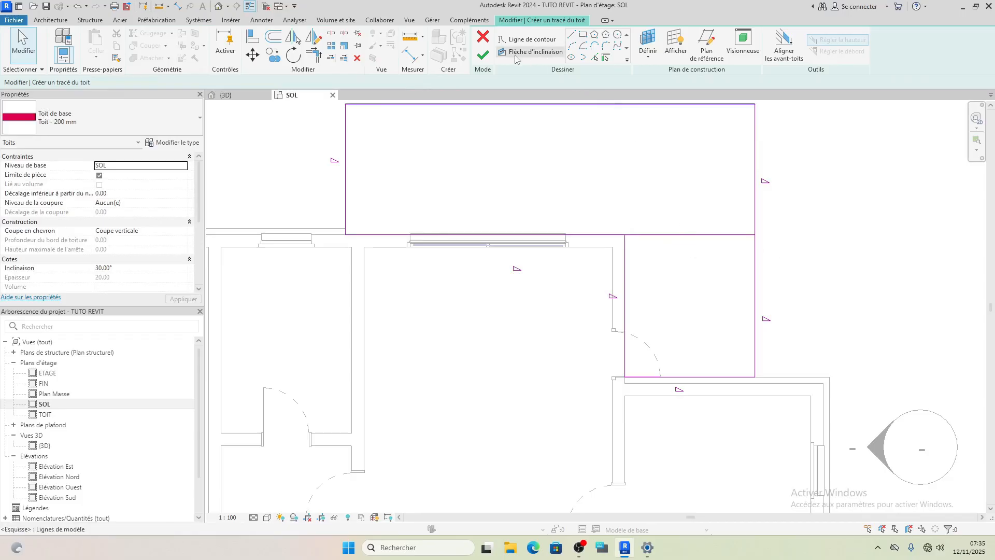
left_click(317, 56)
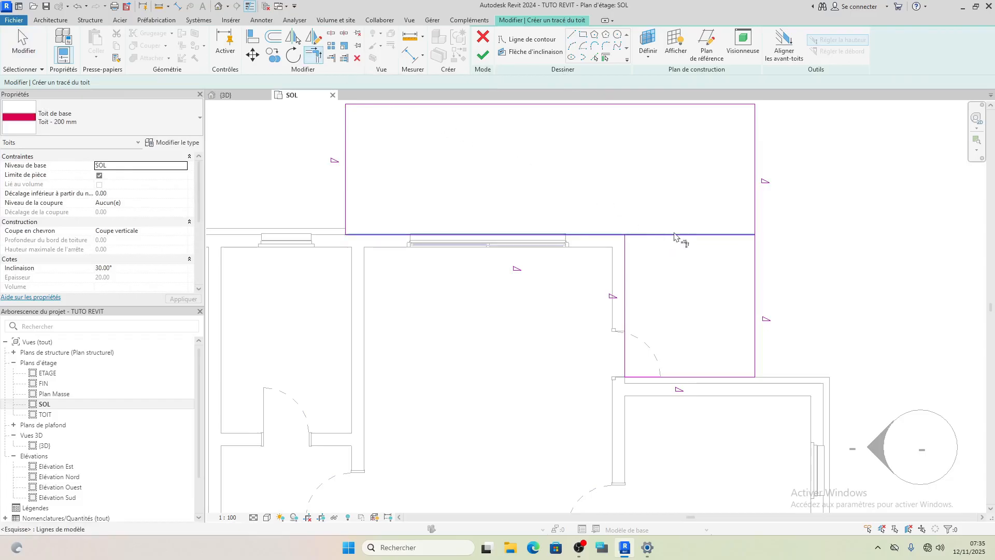
left_click(604, 236)
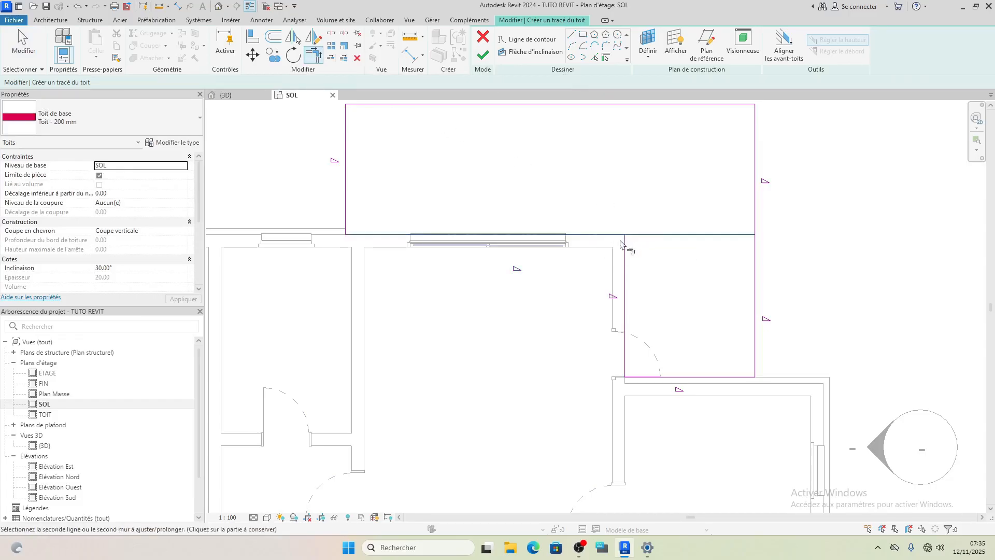
left_click(625, 255)
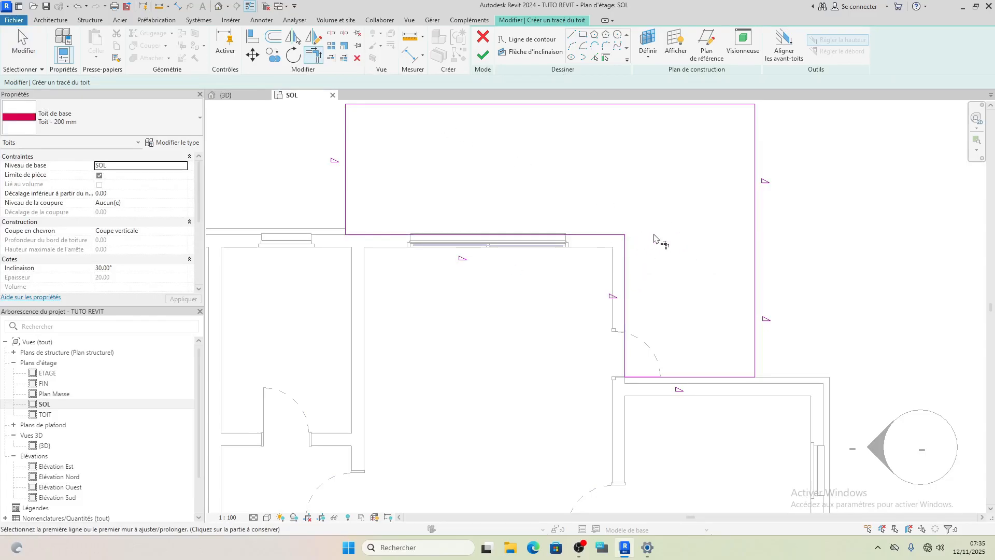
scroll(646, 229, "down", 2)
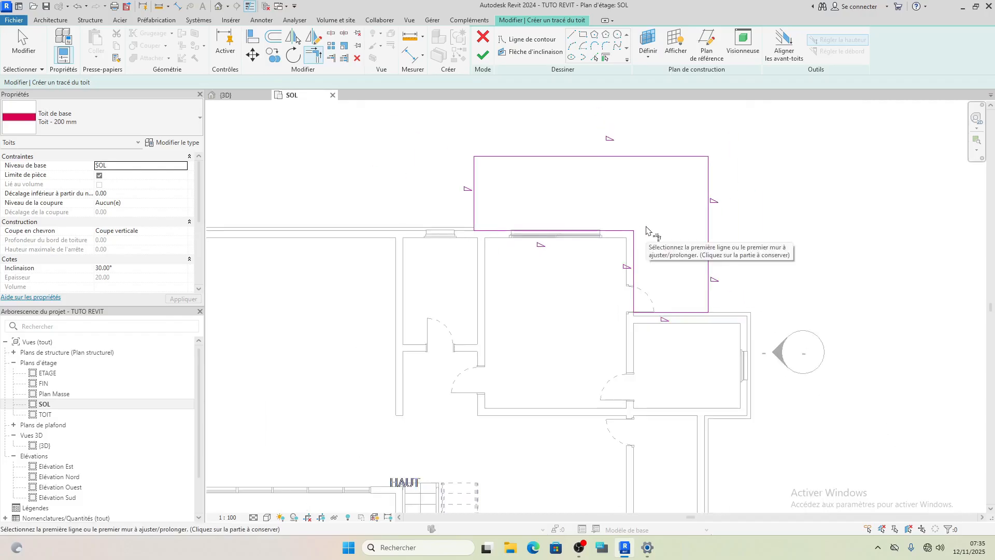
key("Escape")
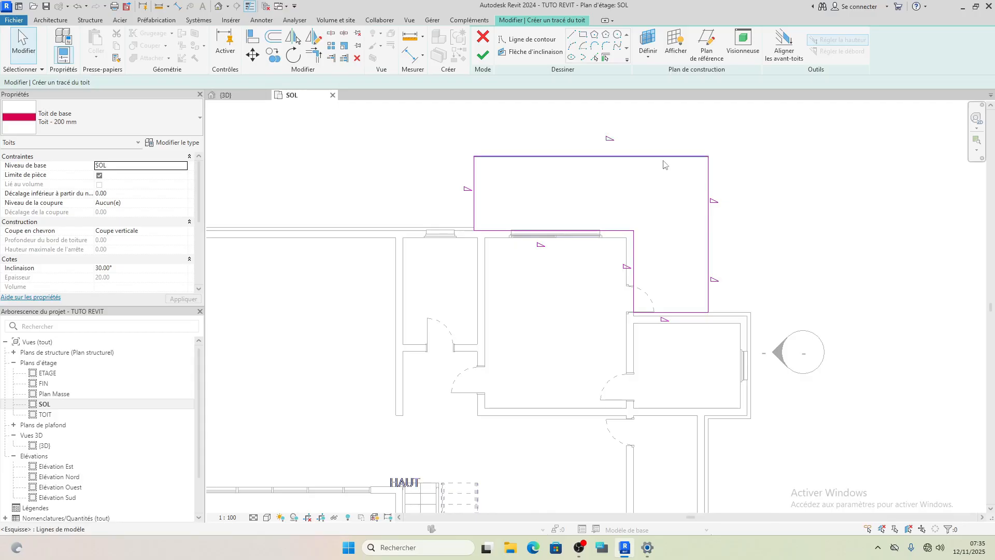
Nudge the upper edge of the roof outline about 24 cm outward past the terrace slab.
middle_click_drag(664, 165, 637, 240)
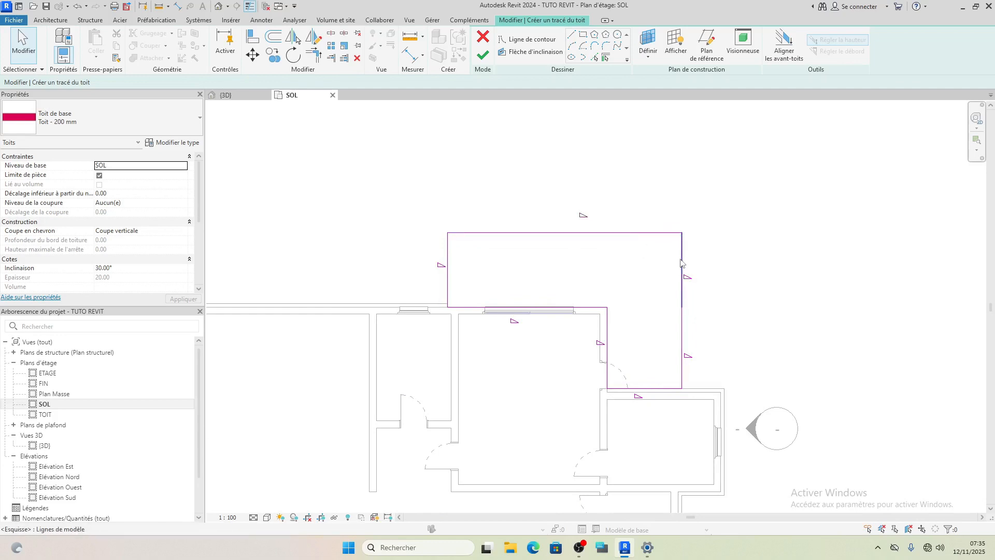
scroll(696, 331, "down", 2)
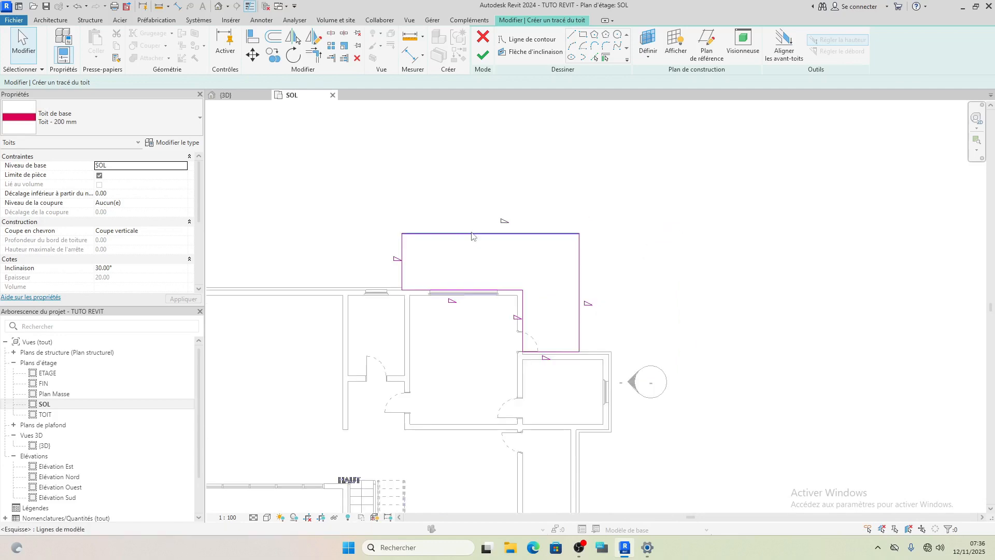
left_click(530, 239)
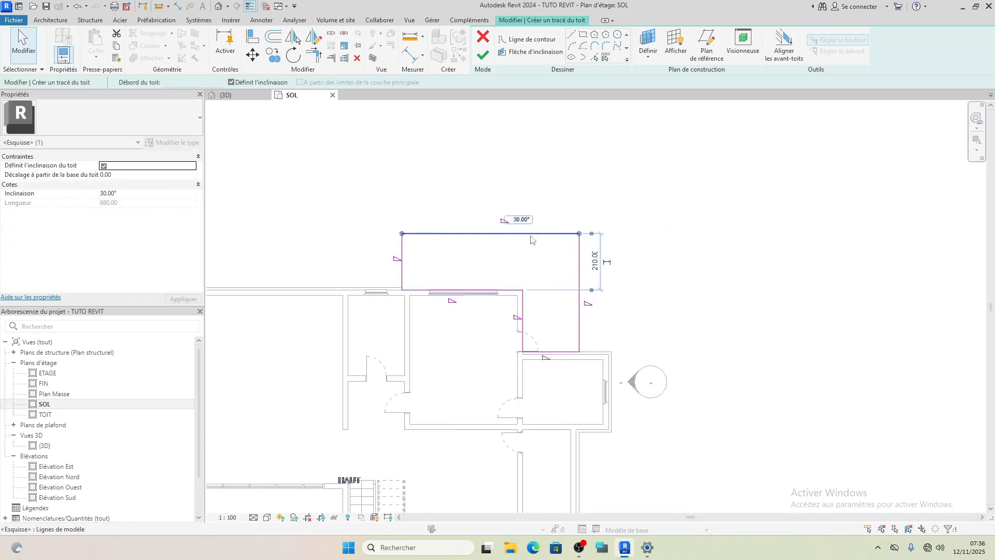
scroll(541, 244, "up", 2)
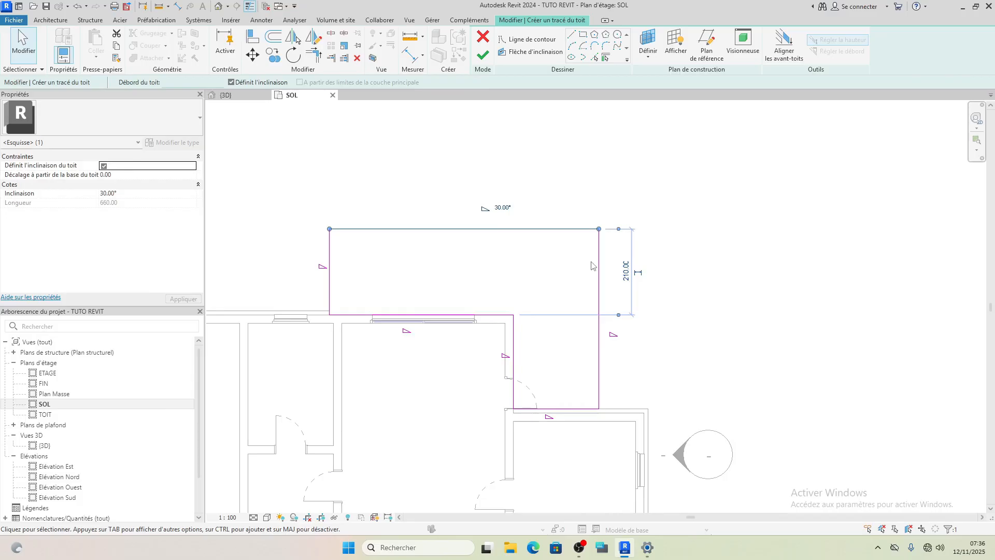
key("Up")
key("Up")
key("Up")
key("Up")
key("Up")
key("Up")
key("Up")
key("Up")
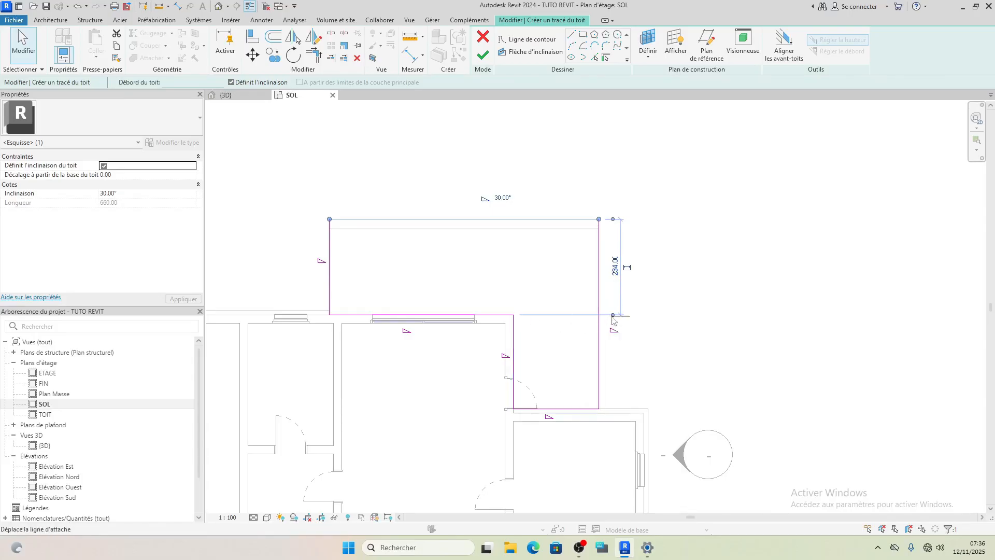
Measure the upper outline edge from the terrace slab edge with its temporary dimension and set that overhang to 40 cm.
left_click(564, 235)
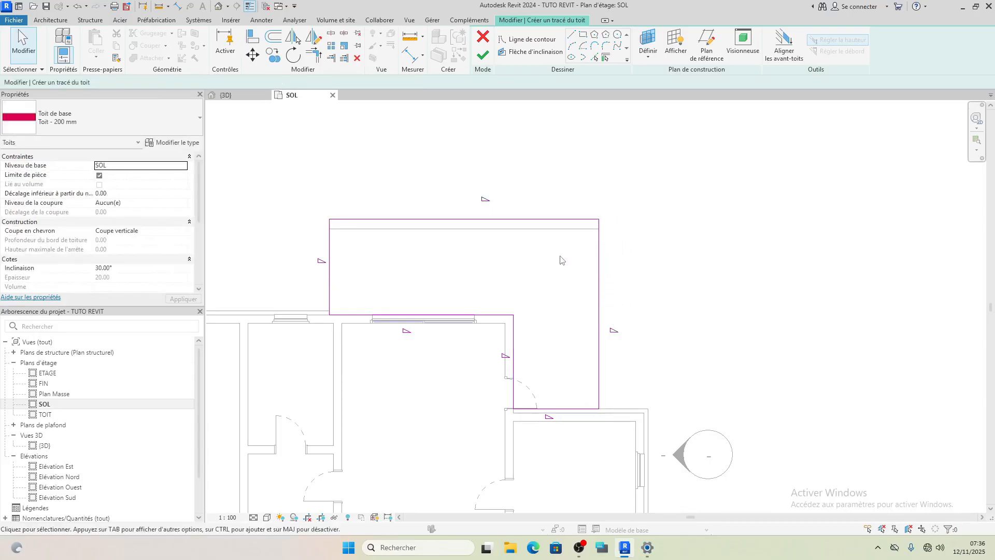
left_click(561, 228)
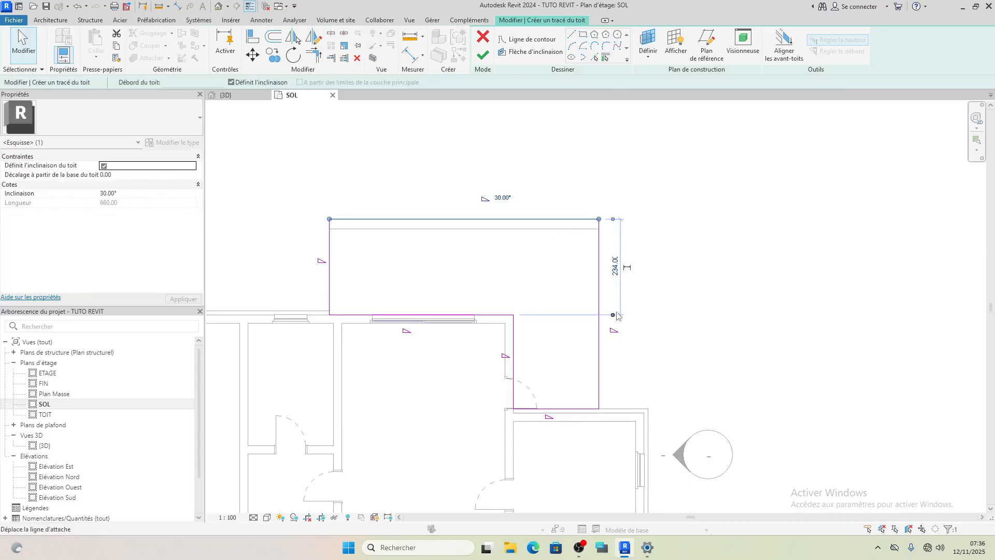
left_click(575, 234)
scroll(605, 230, "up", 3)
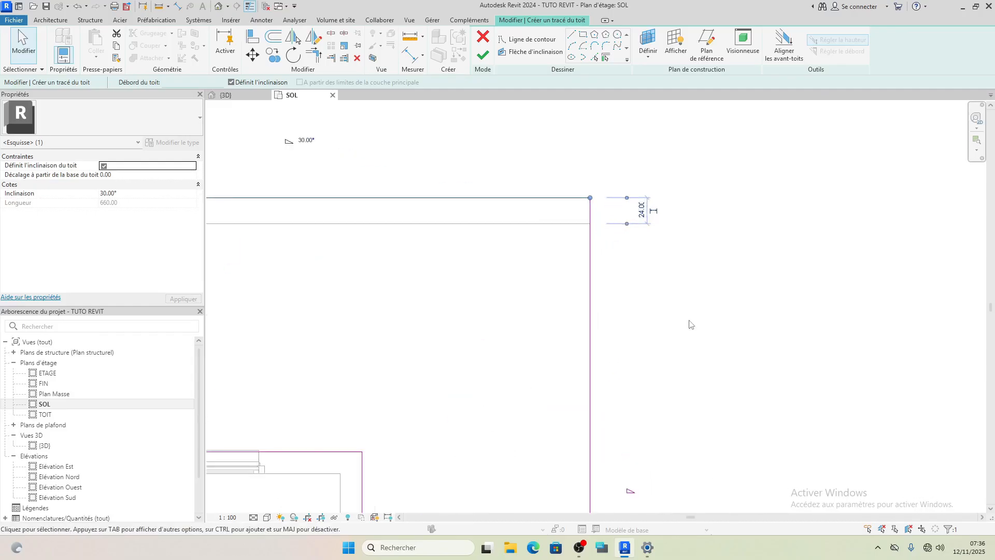
scroll(689, 325, "down", 3)
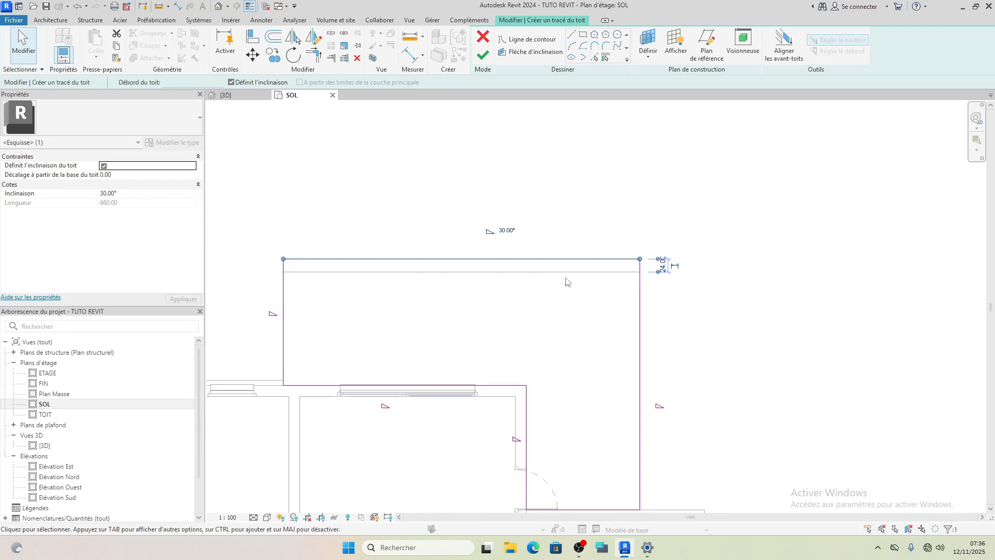
scroll(673, 262, "up", 2)
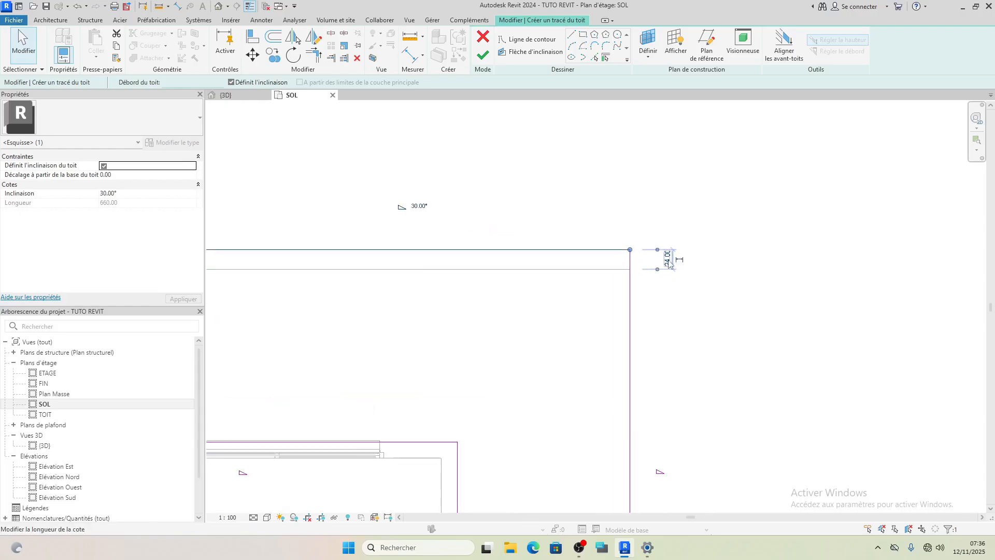
left_click(667, 259)
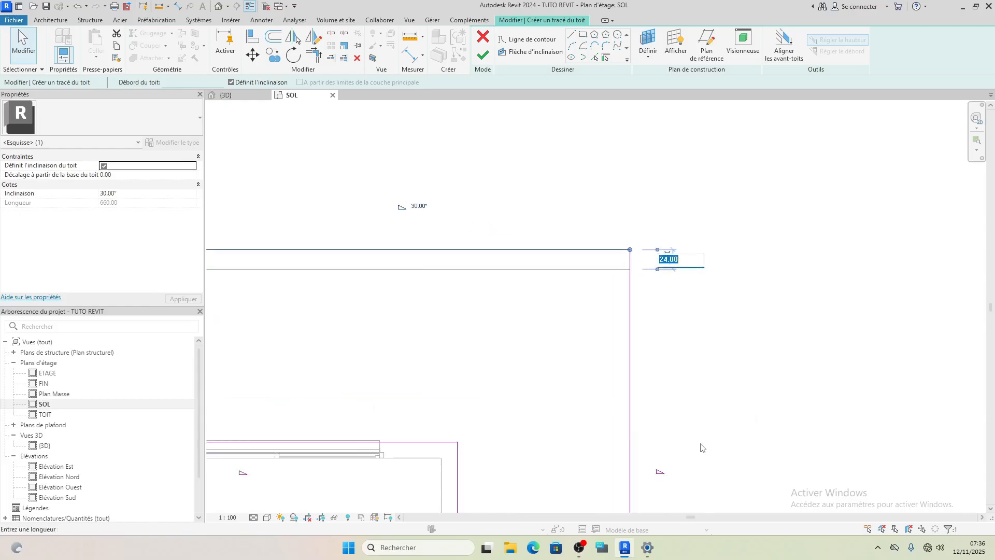
type("40")
key("Return")
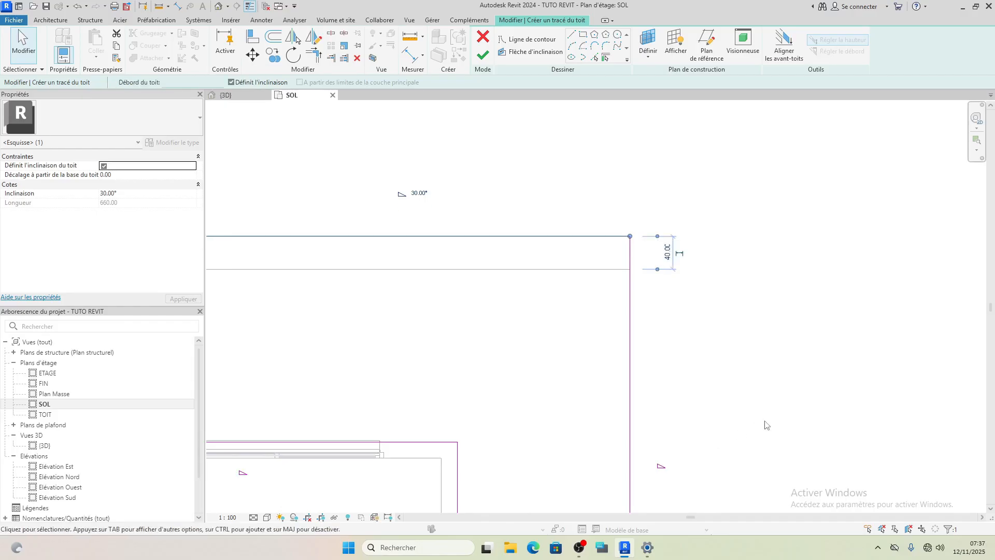
Nudge the right-hand edge of the roof outline about 18 cm outward past the terrace slab.
left_click(630, 412)
scroll(633, 412, "down", 4)
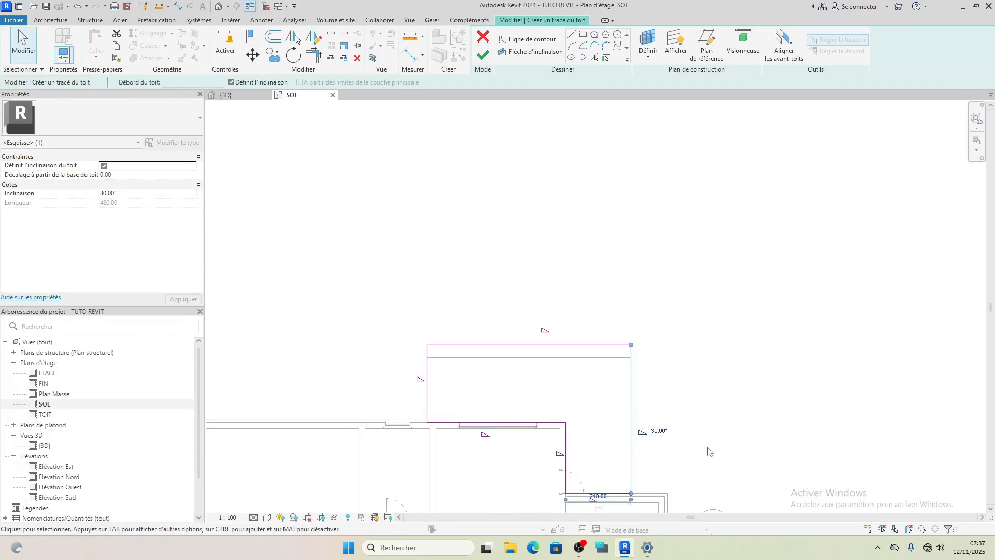
key("Right")
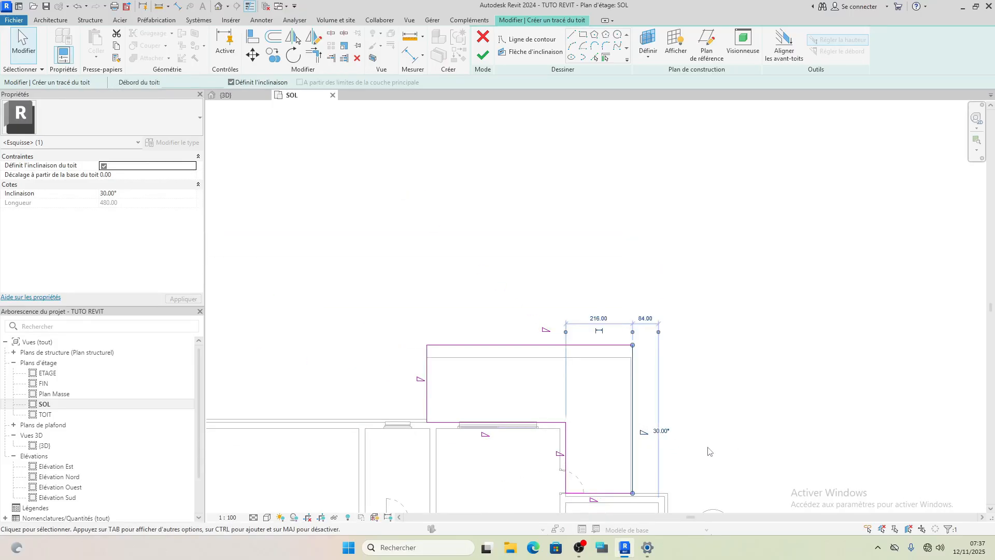
key("Right")
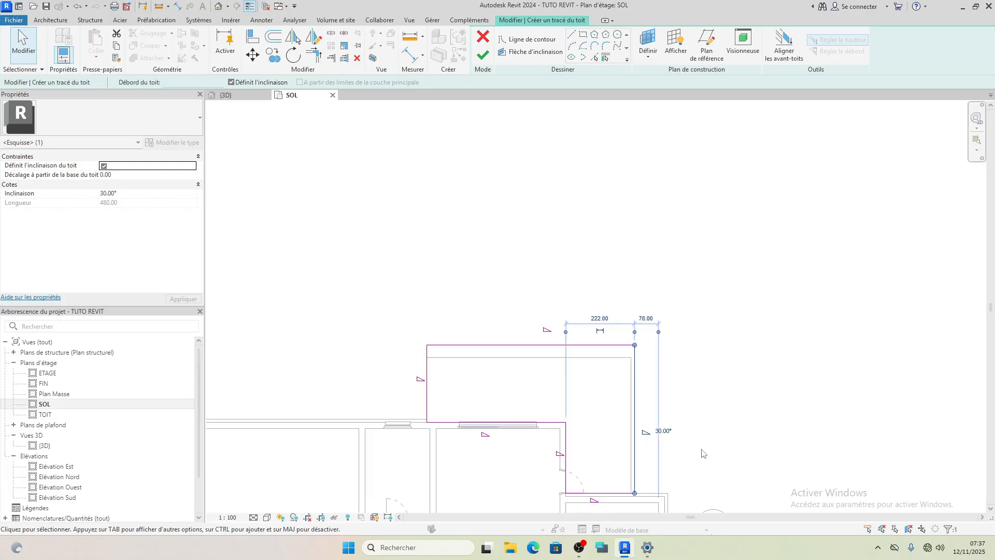
key("Right")
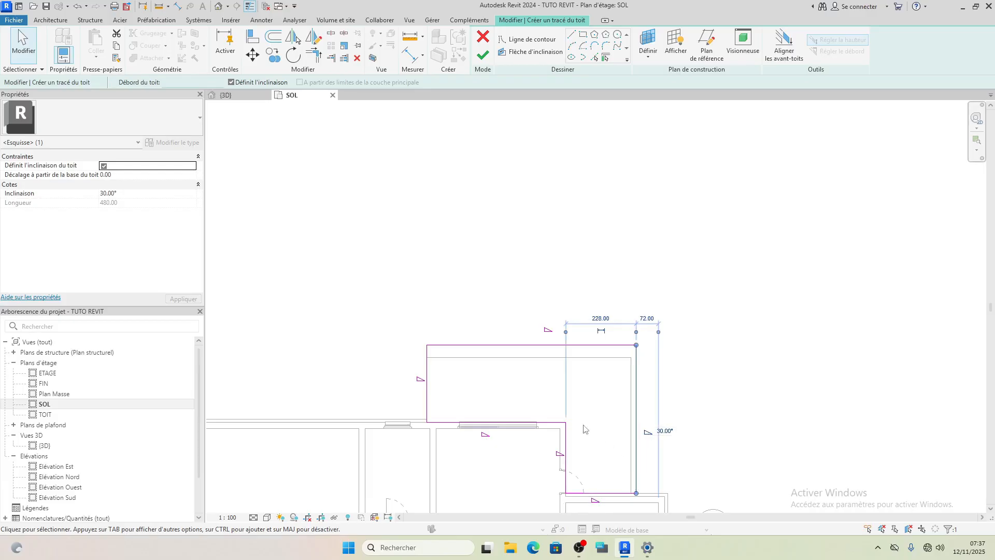
Reference the right-hand outline edge's temporary dimension to the terrace slab edge and set that overhang to 40 cm.
left_click_drag(566, 332, 630, 418)
key("Escape")
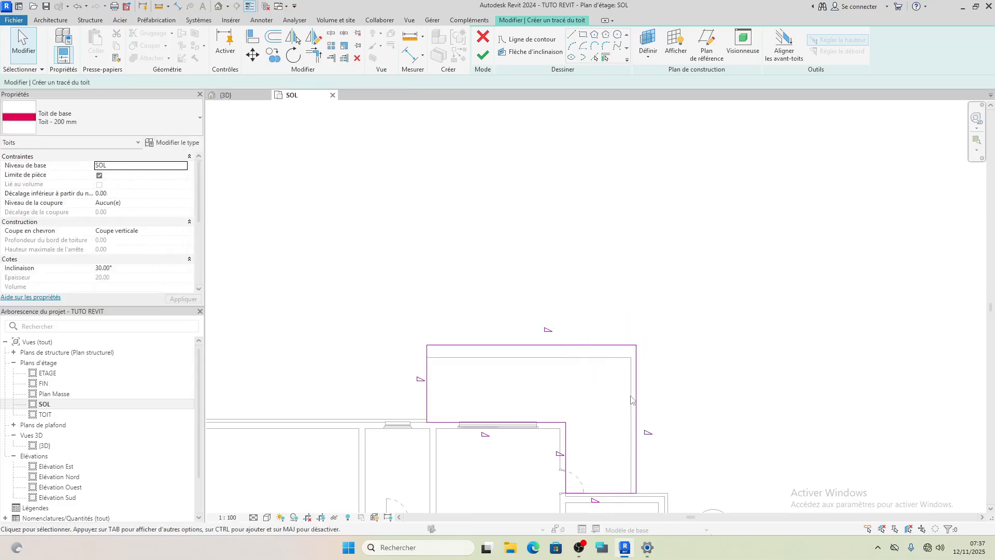
left_click(631, 399)
scroll(631, 319, "up", 3)
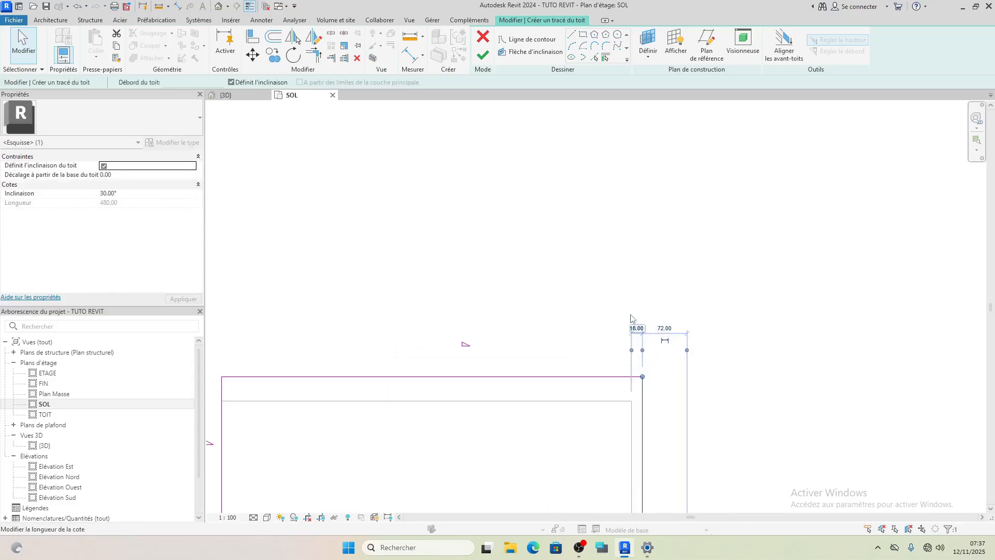
left_click(636, 328)
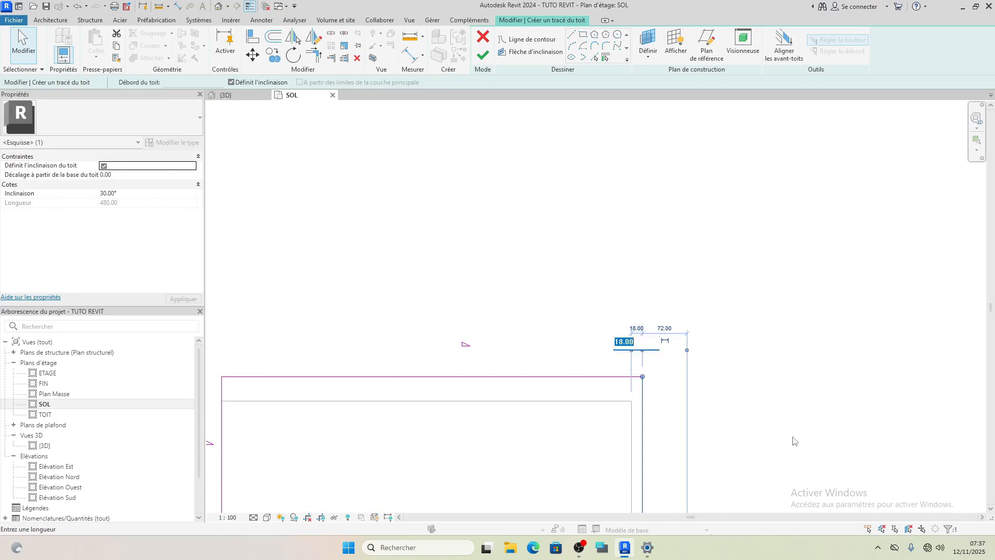
type("40")
key("Return")
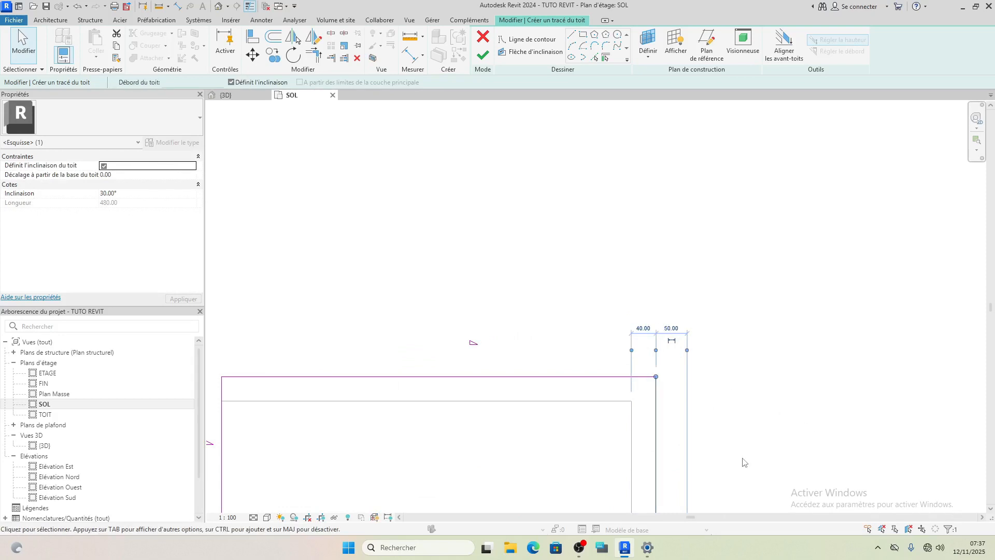
Nudge the left-hand edge of the roof outline about 20 cm outward past the terrace slab.
scroll(727, 468, "down", 3)
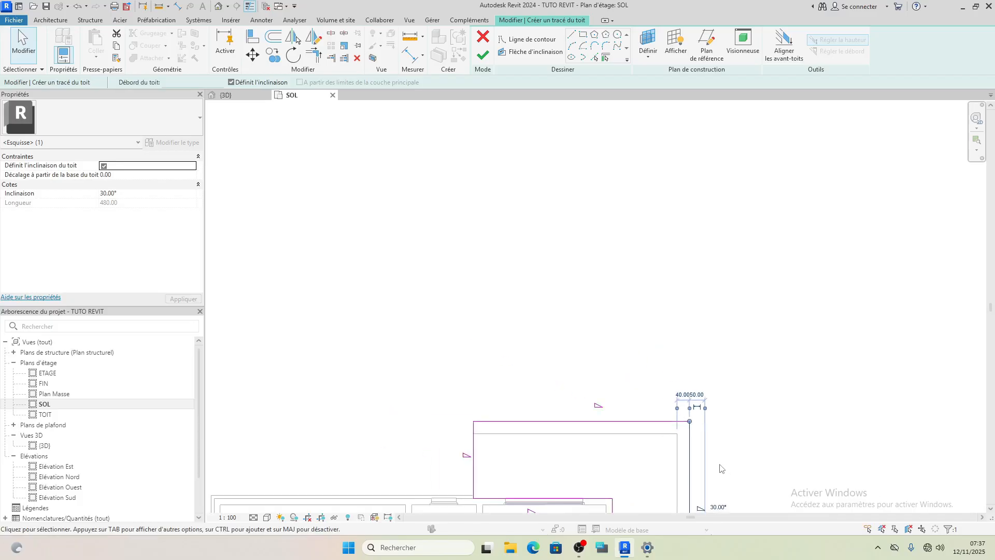
left_click(474, 468)
scroll(458, 466, "up", 3)
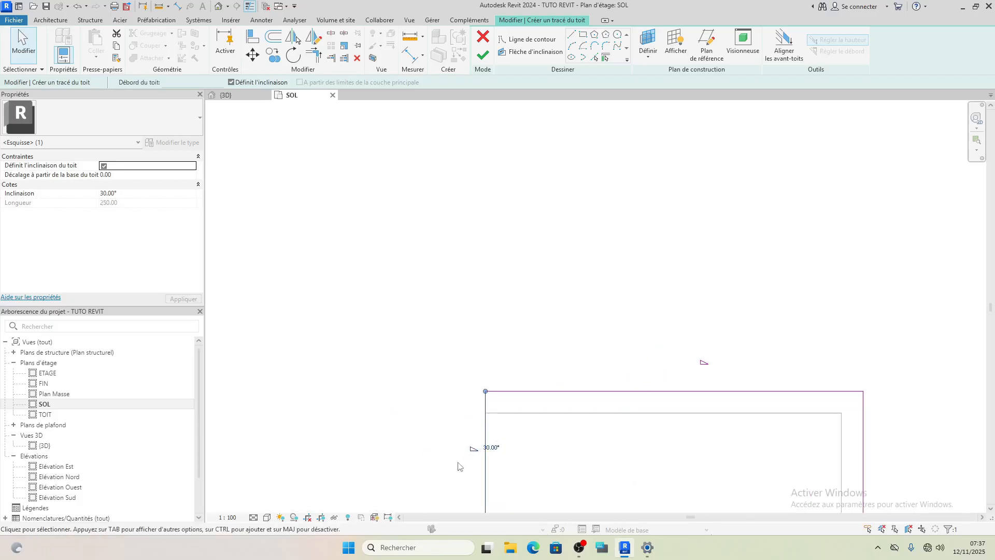
key("Left")
key("Left")
key("Left")
key("Left")
key("Left")
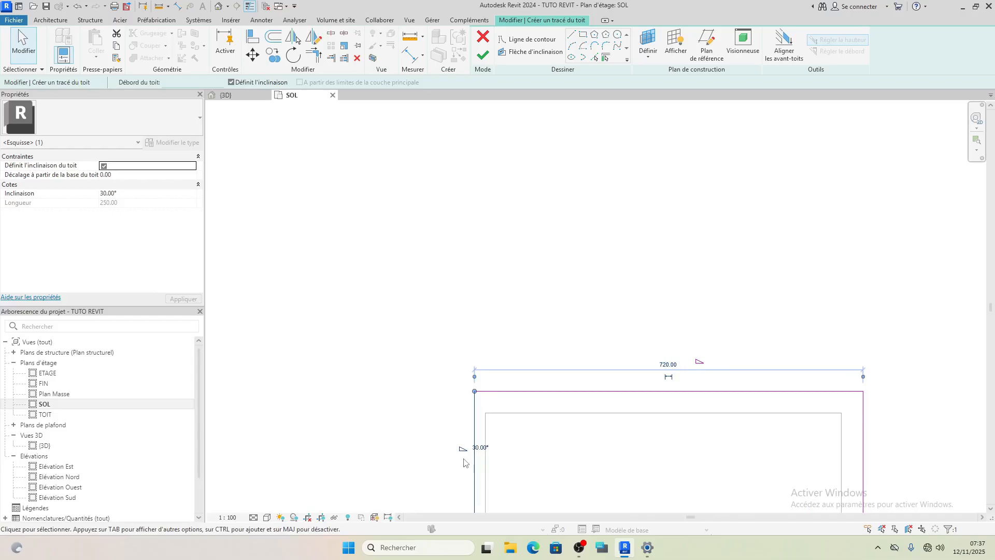
Reference the left-hand outline edge's temporary dimension to the terrace slab edge and set that overhang to 40 cm.
middle_click_drag(468, 464, 470, 281)
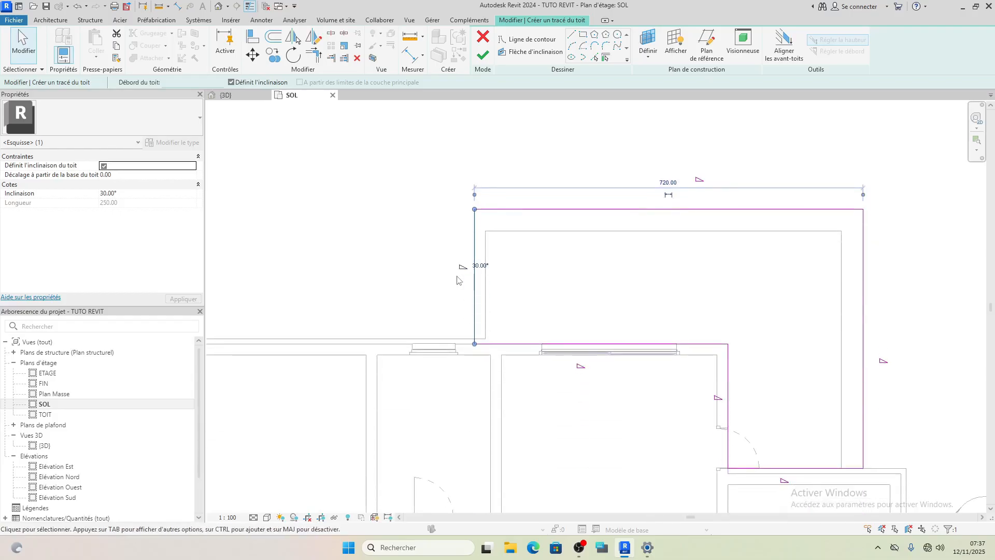
left_click_drag(864, 197, 486, 309)
left_click(478, 181)
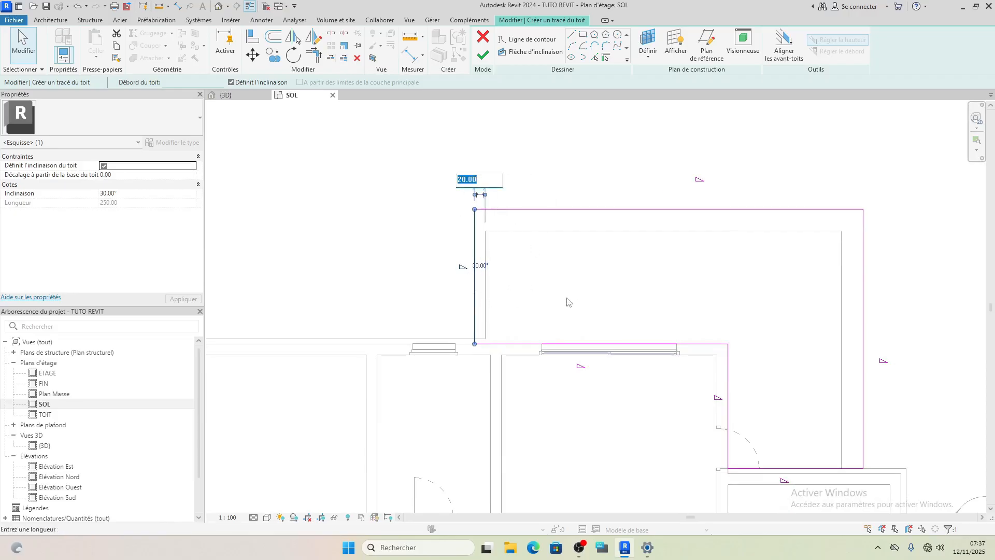
type("40")
key("Return")
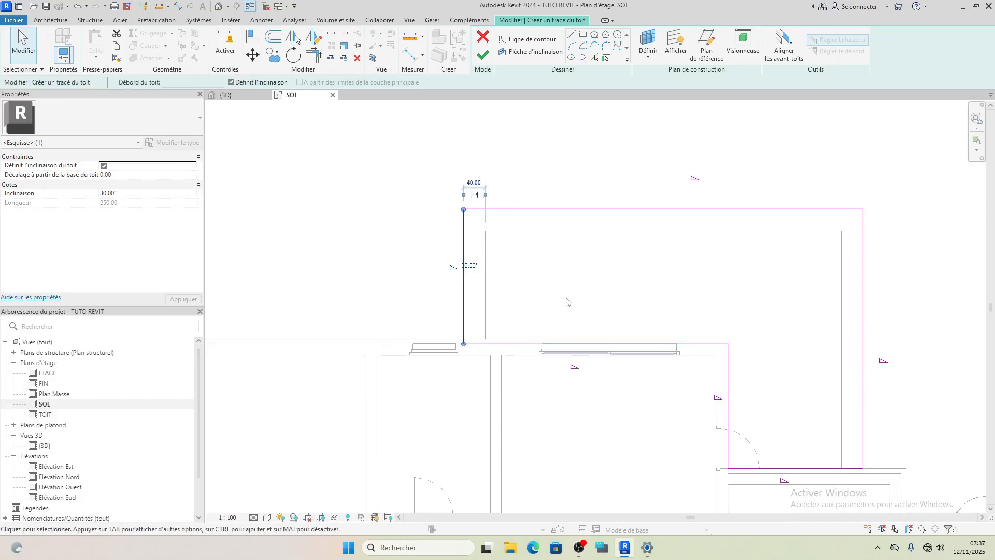
Finish the terrace roof sketch and display the new roof in the {3D} view.
left_click(480, 58)
left_click(723, 185)
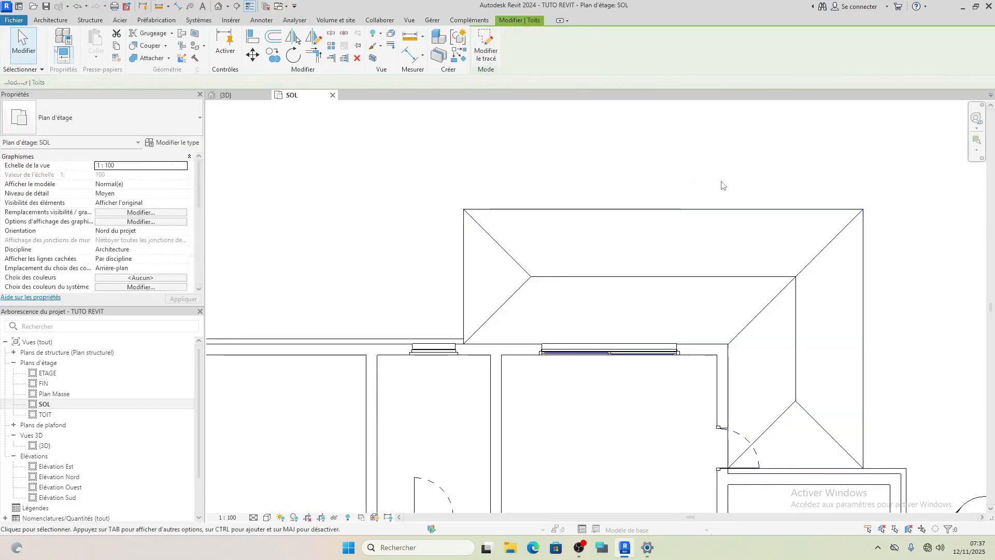
left_click(241, 97)
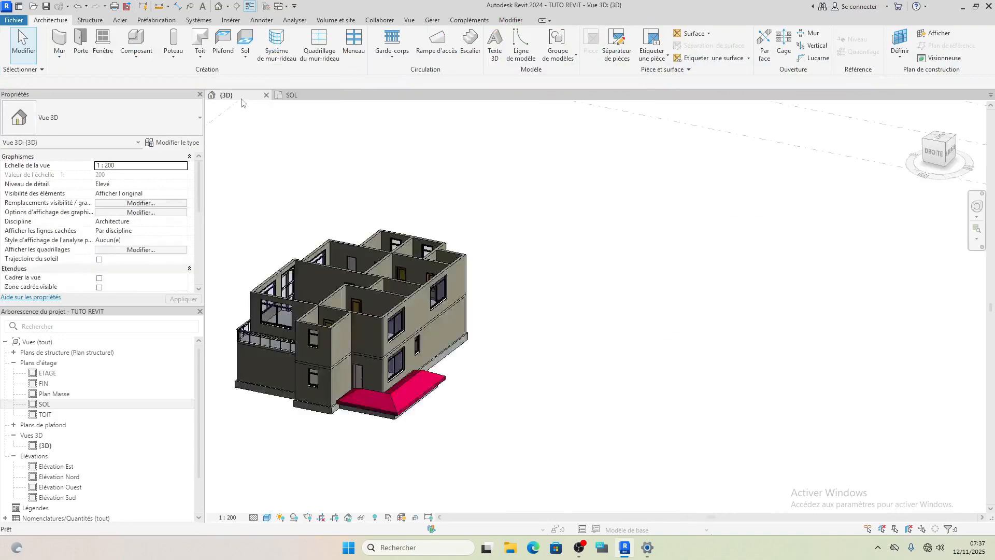
scroll(524, 463, "up", 4)
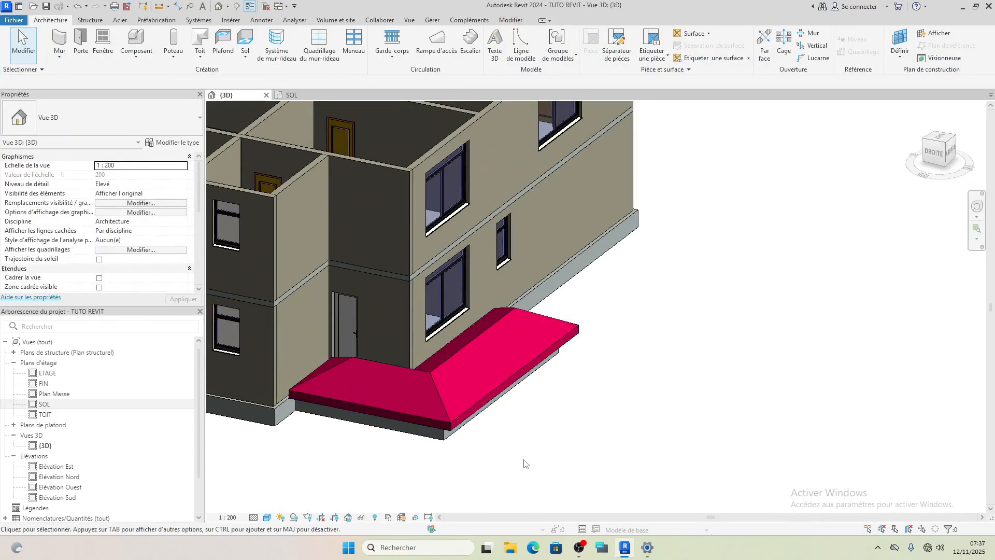
middle_click_drag(524, 460, 533, 415, "shift")
scroll(533, 414, "down", 2)
scroll(532, 414, "down", 1)
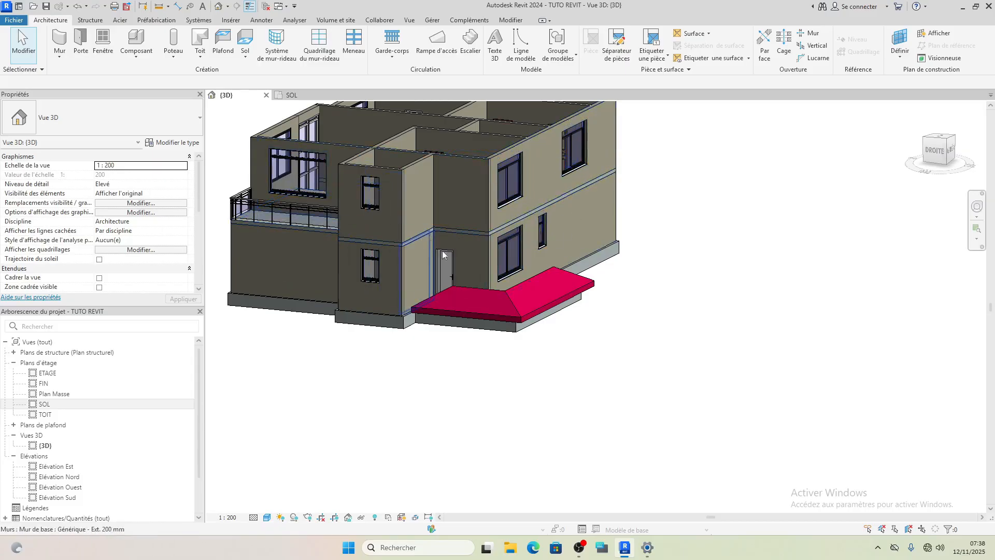
Change the terrace roof's base level to ETAGE and apply it.
left_click(514, 306)
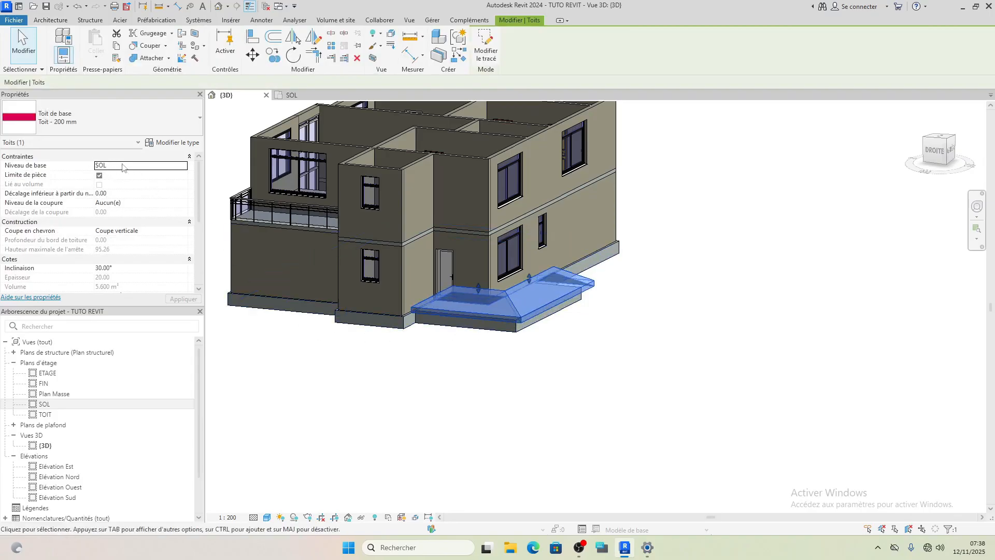
left_click(184, 167)
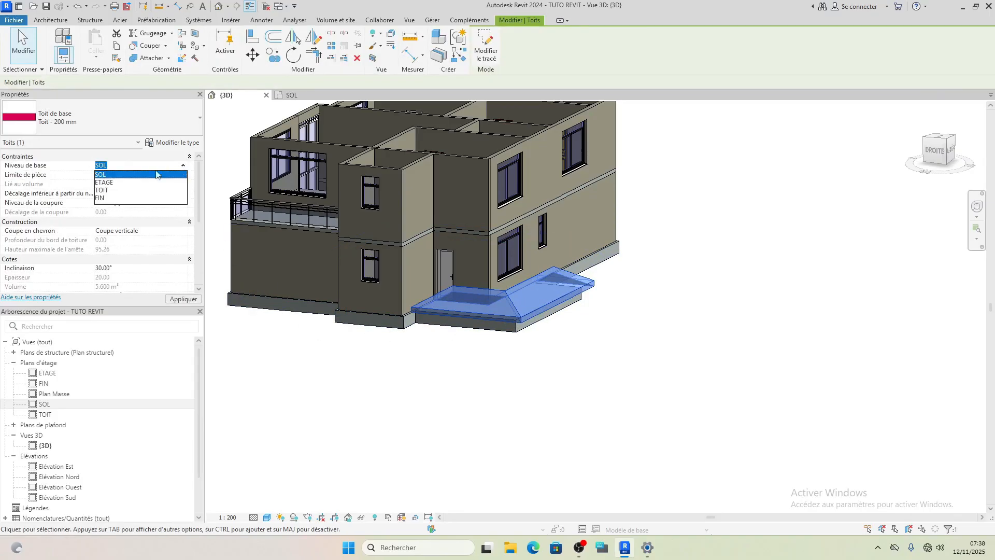
left_click(106, 182)
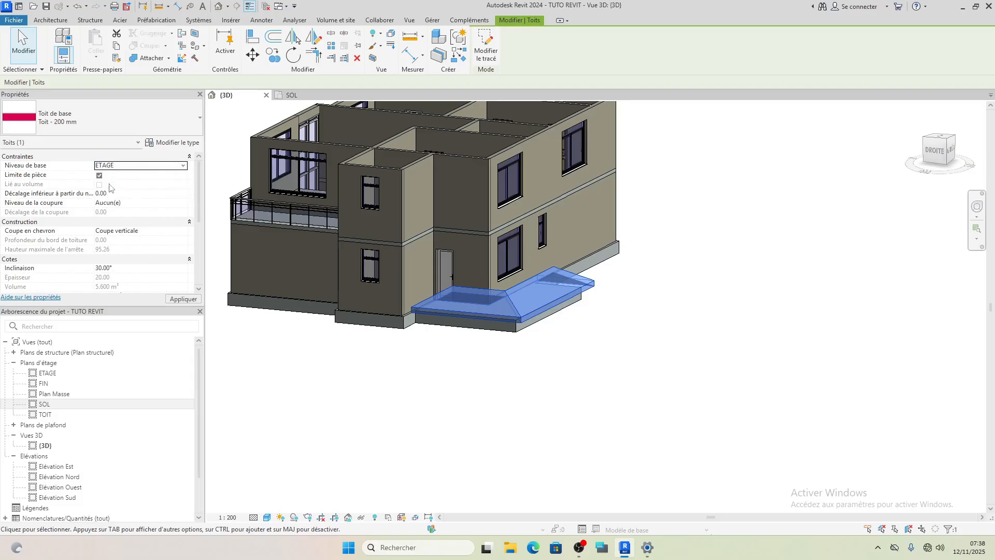
left_click(177, 298)
left_click(645, 373)
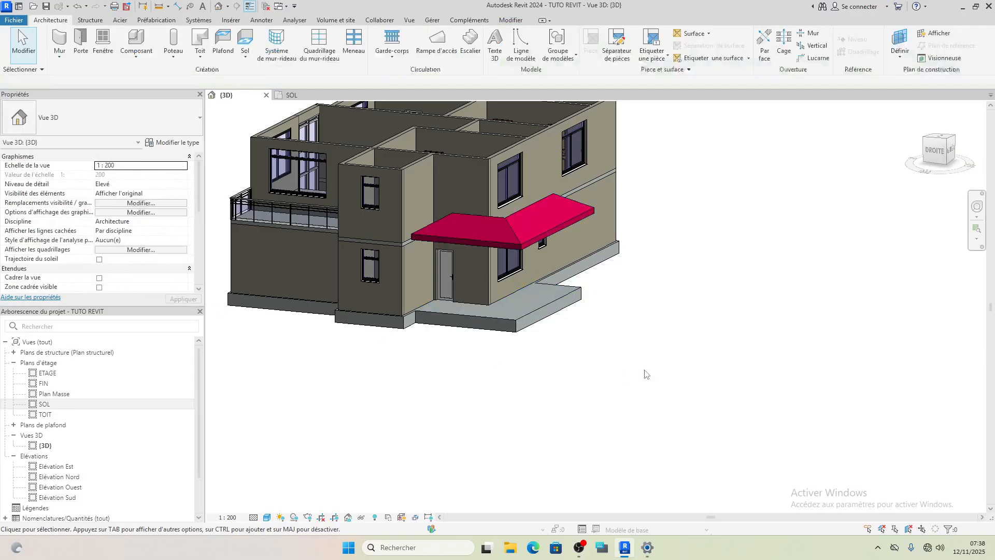
Examine the raised terrace roof from several sides, checking how it meets the walls and windows.
scroll(648, 291, "up", 1)
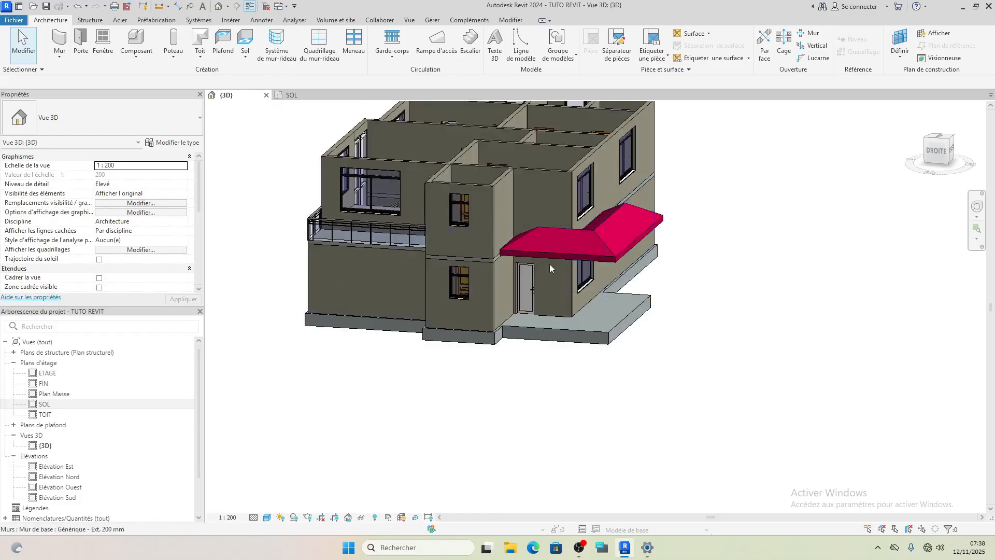
scroll(521, 238, "up", 4)
scroll(519, 235, "down", 2)
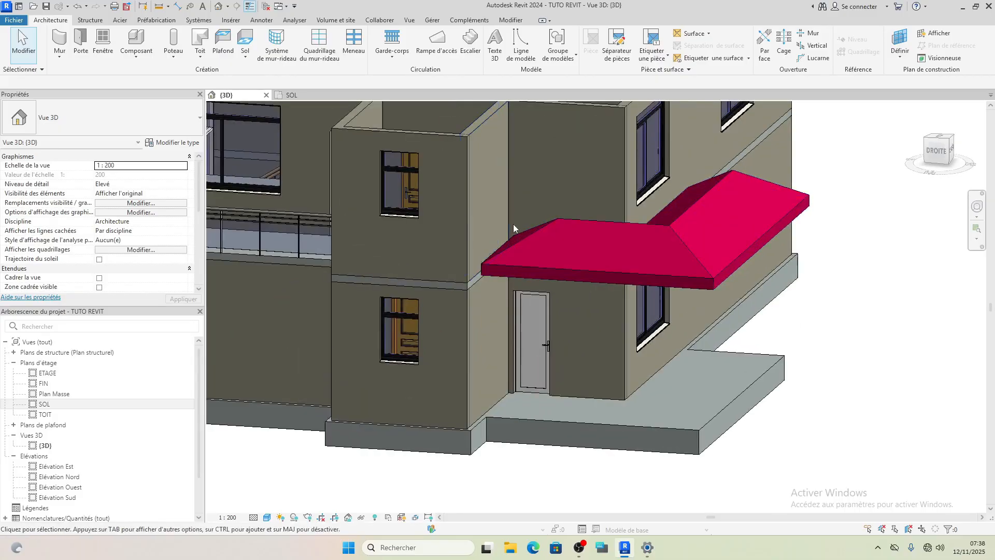
middle_click_drag(513, 224, 546, 278, "shift")
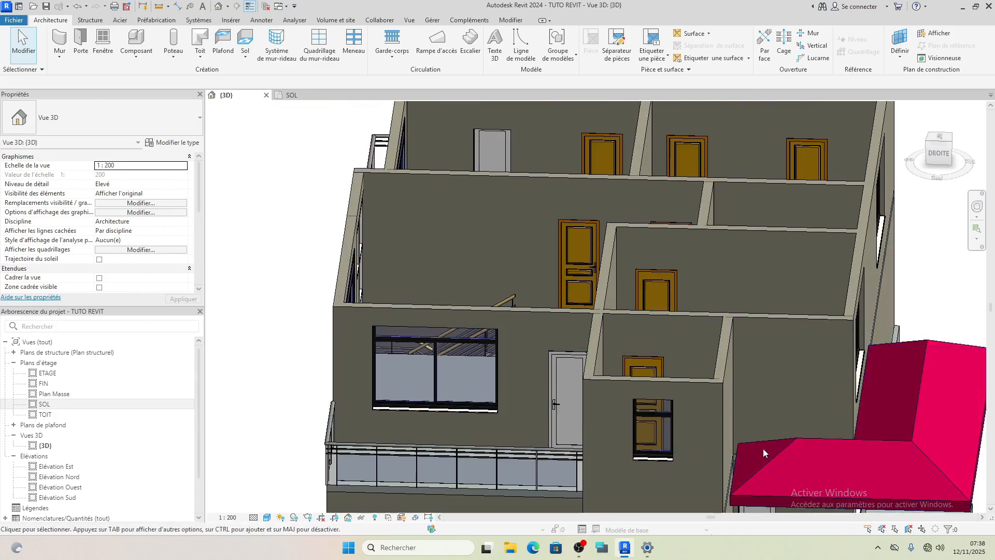
scroll(763, 449, "down", 2)
scroll(763, 449, "down", 1)
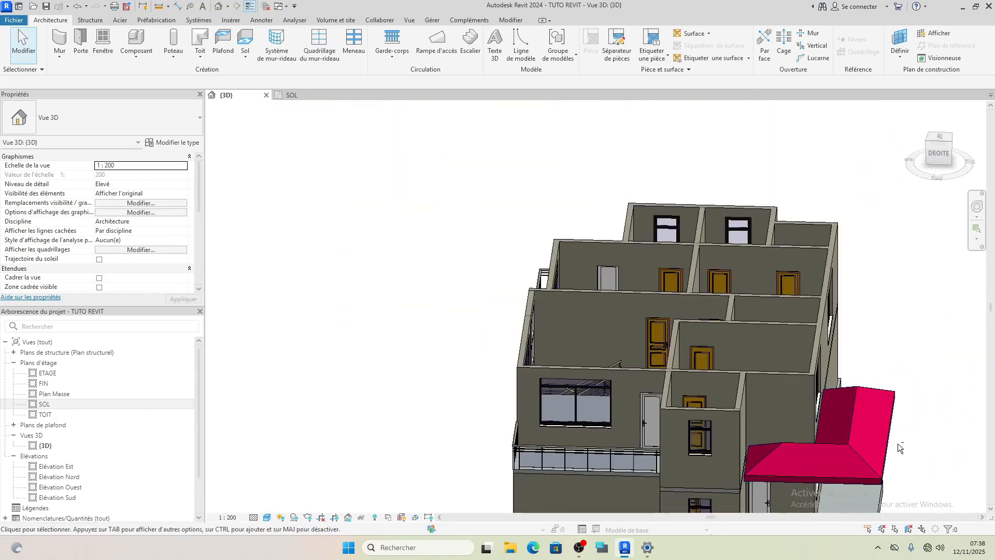
middle_click_drag(898, 443, 748, 456, "shift")
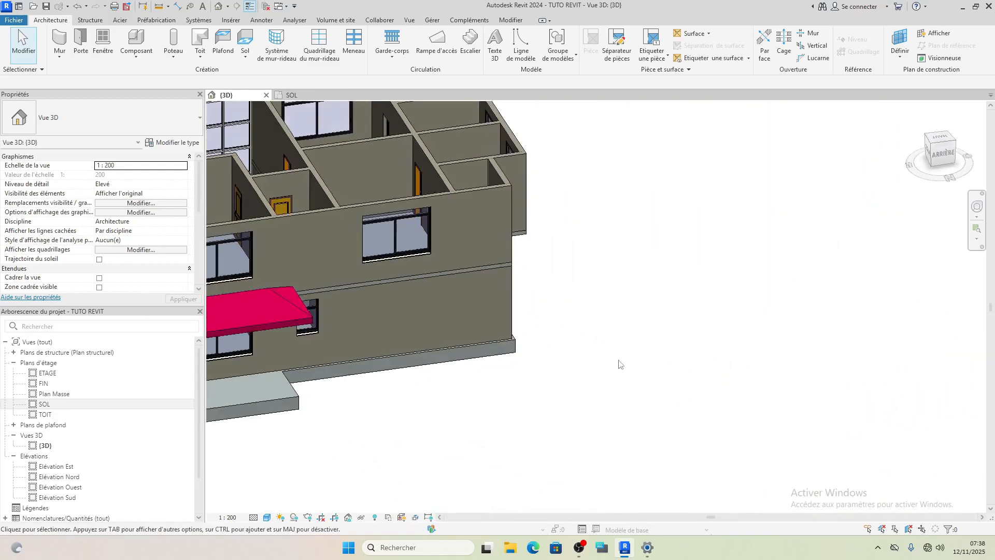
middle_click_drag(303, 302, 643, 401)
scroll(515, 366, "up", 3)
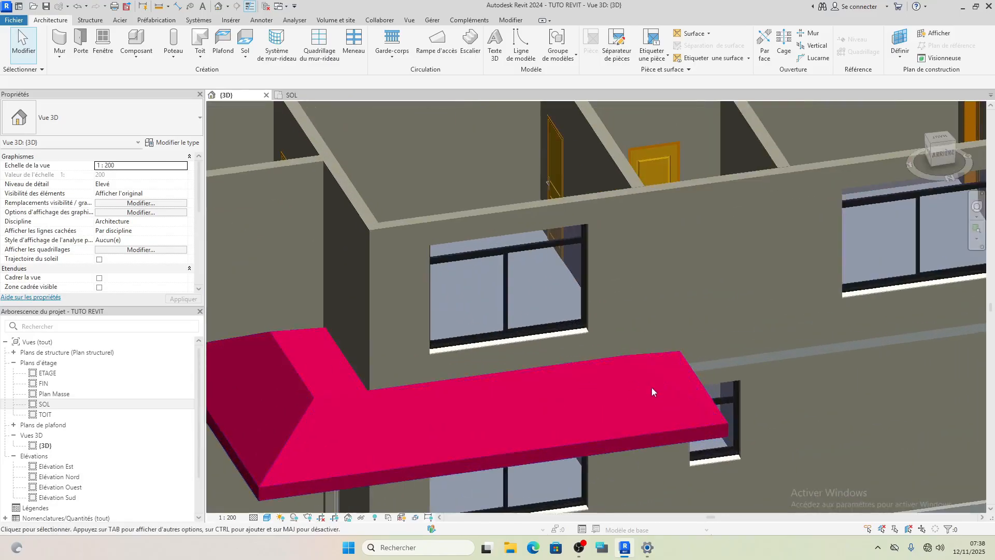
scroll(654, 390, "down", 4)
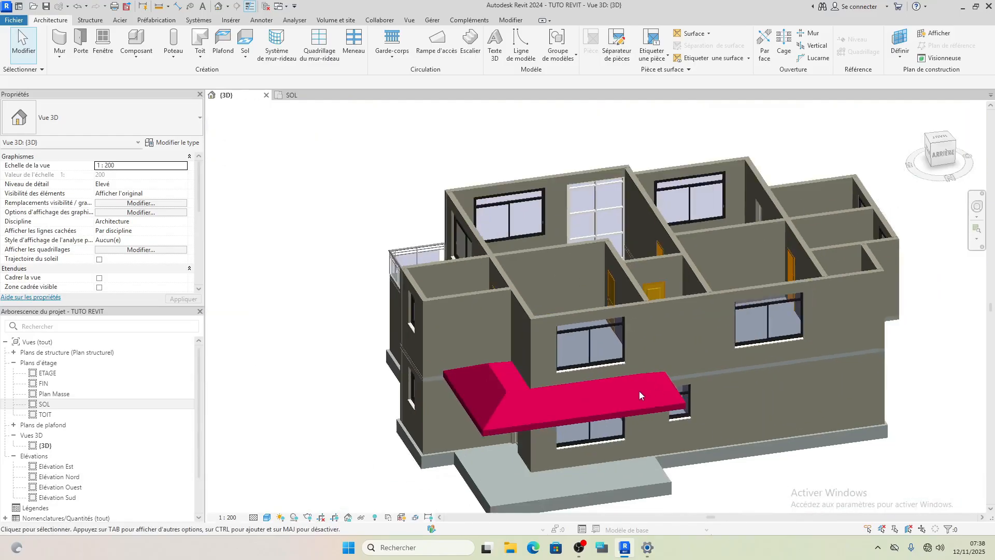
Edit the terrace roof's footprint in the ETAGE floor plan and remove the slope definition from its upper outline edge.
left_click(604, 409)
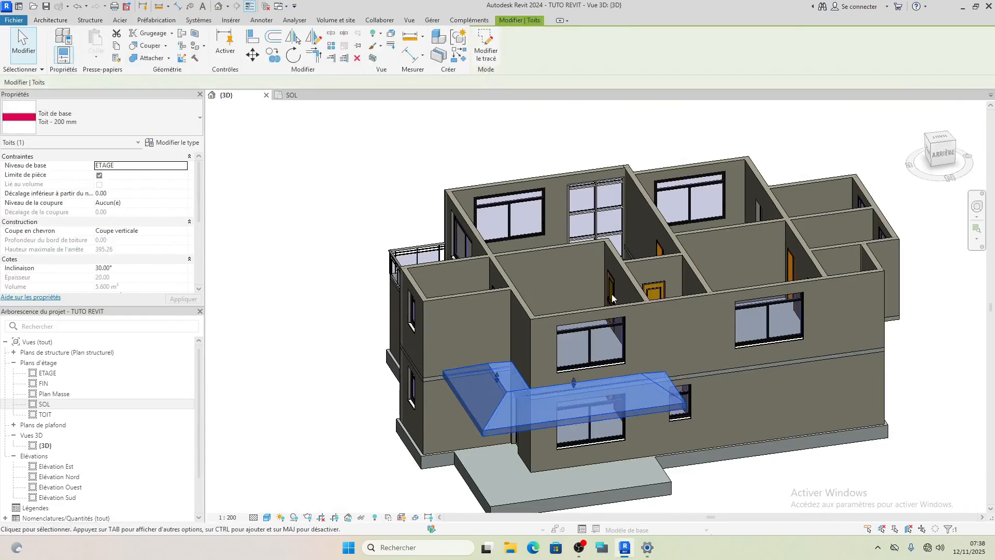
left_click(486, 49)
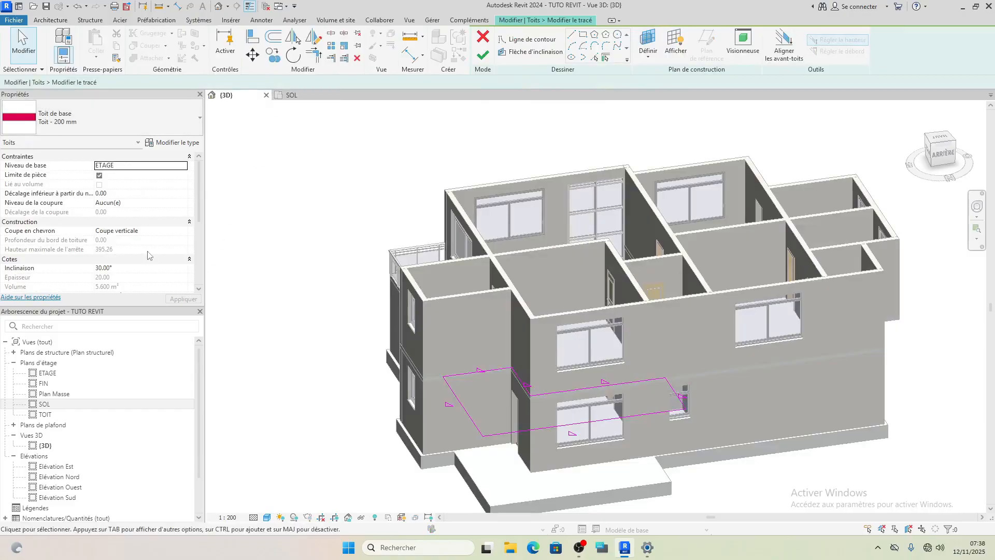
double_click(57, 377)
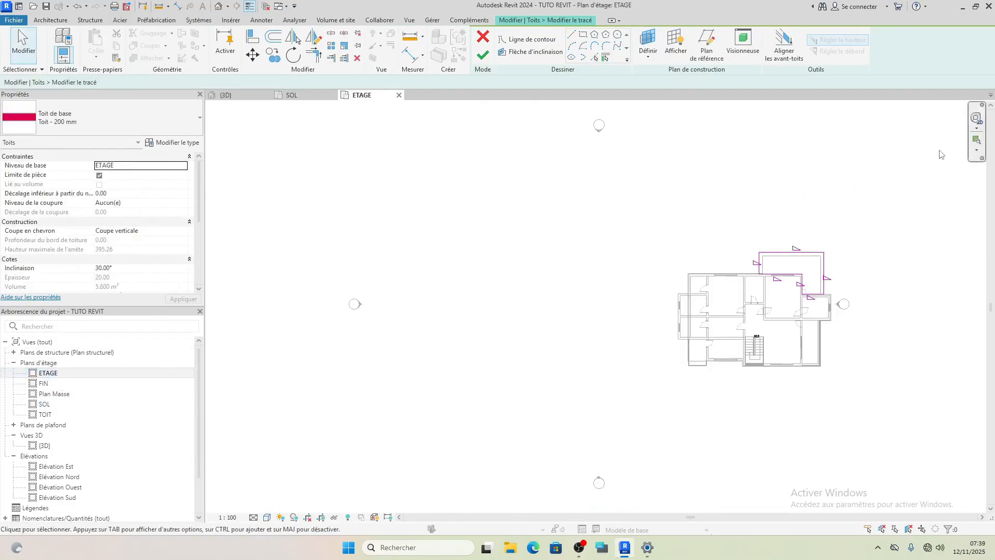
scroll(878, 259, "up", 1)
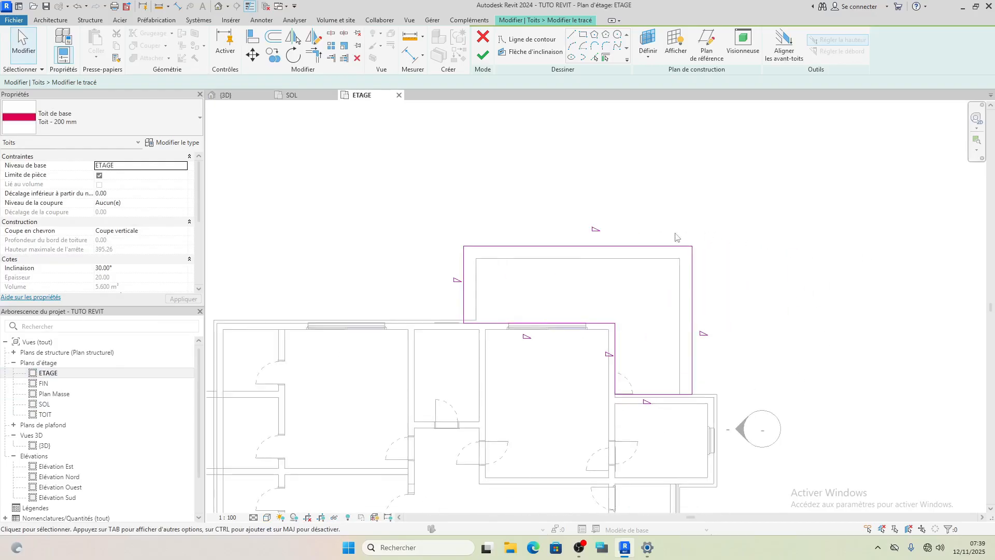
left_click(642, 247)
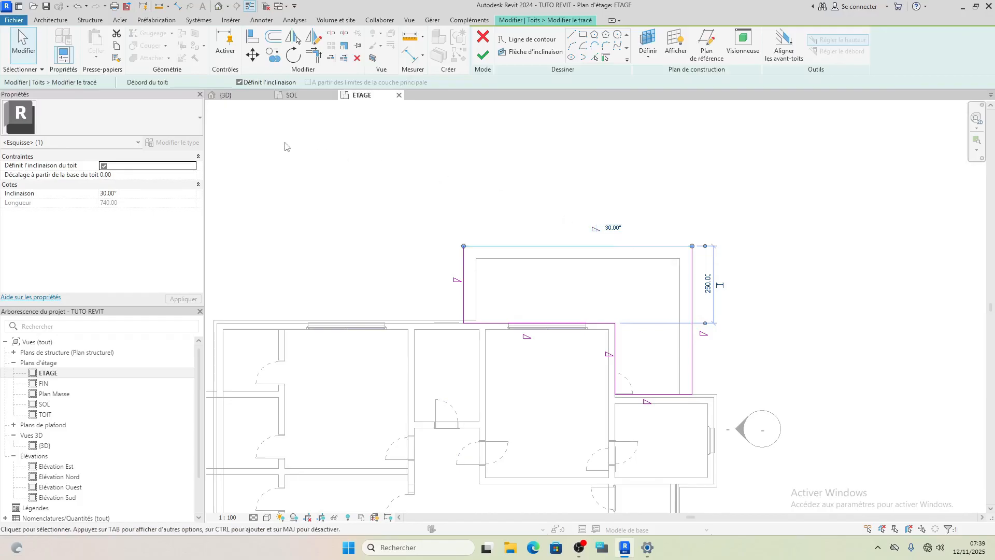
left_click(239, 83)
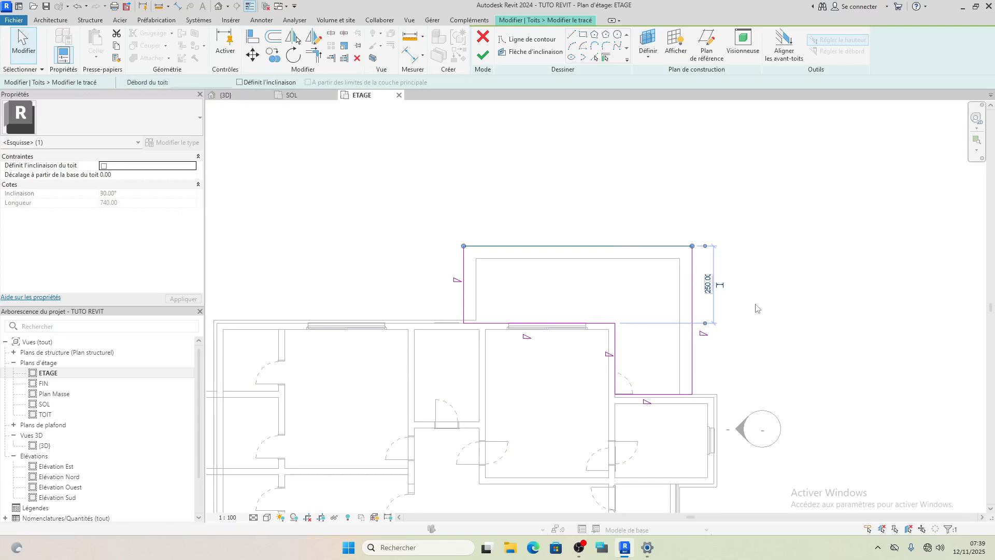
Remove the slope definition from the right outer edge and the short lower edge of the terrace roof's footprint.
left_click(694, 312)
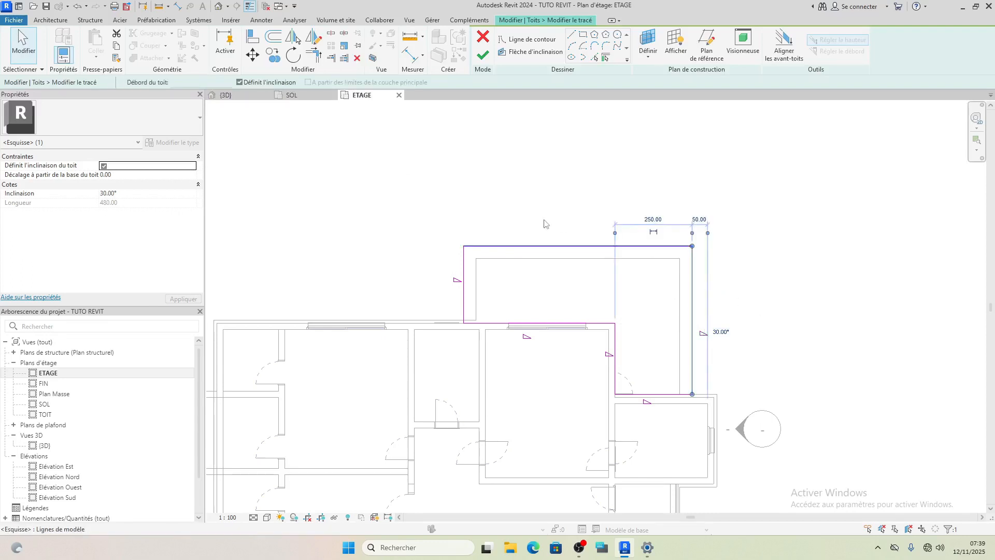
left_click(656, 394)
left_click(240, 83)
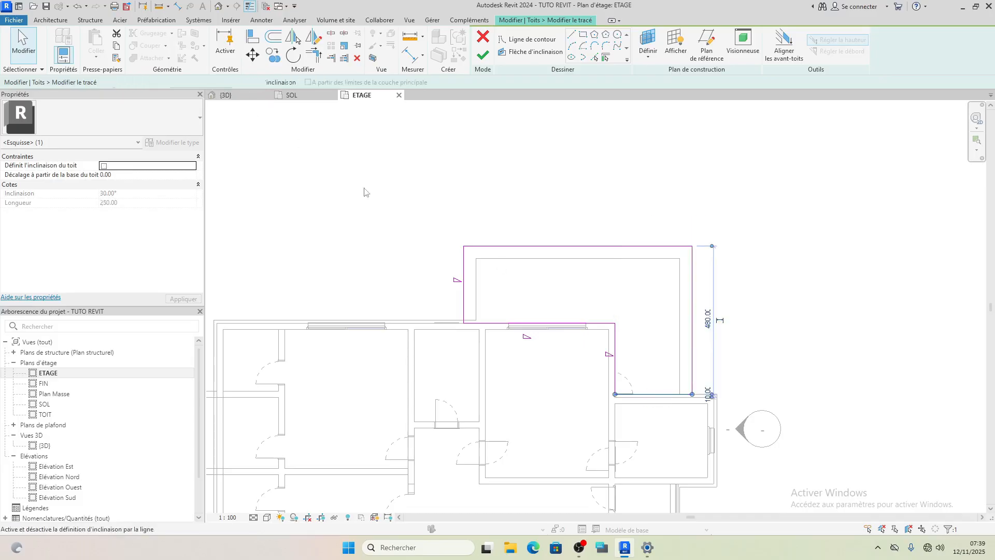
Remove the slope definition from the two edges along the house walls and the left edge, and finish the roof sketch.
left_click(616, 358)
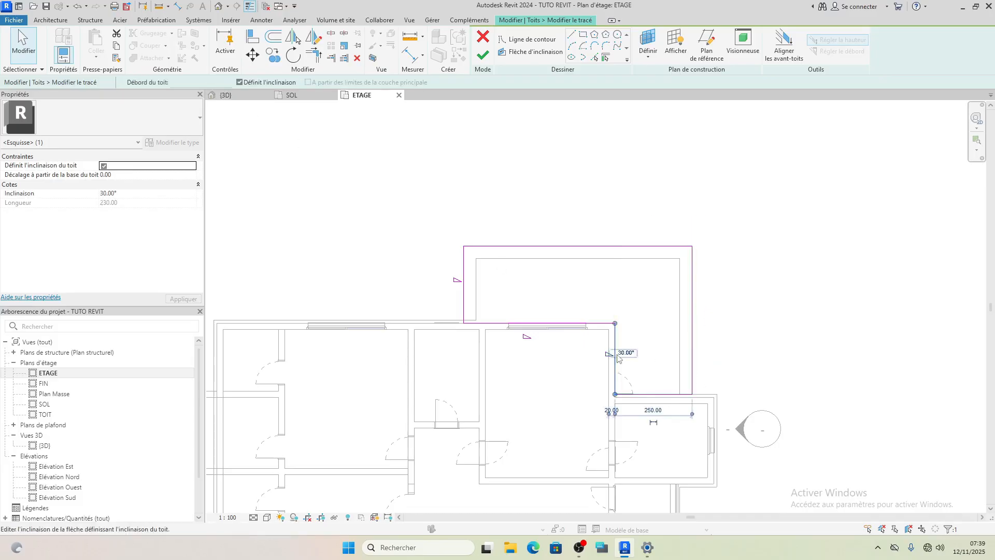
left_click(589, 325, "ctrl")
left_click(468, 303, "ctrl")
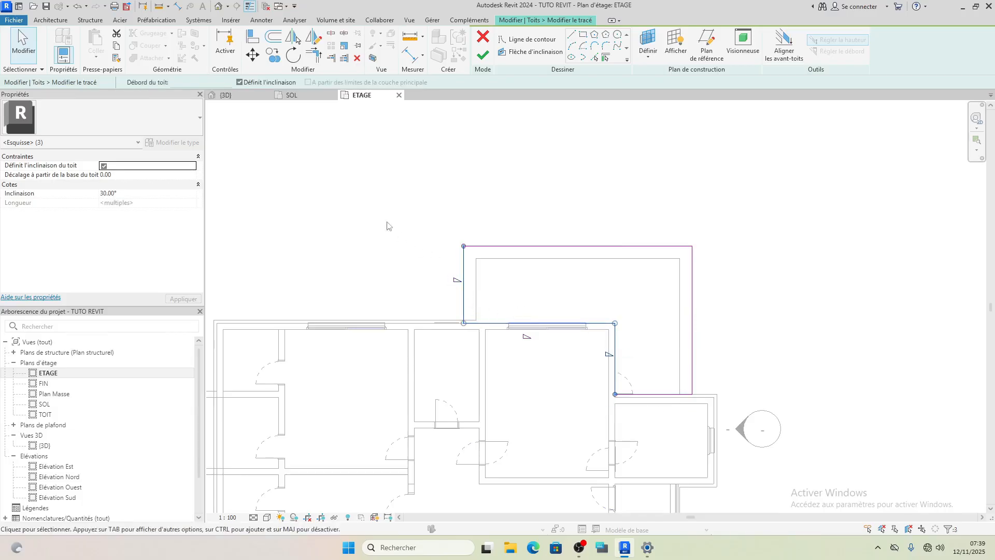
left_click(239, 82)
left_click(482, 57)
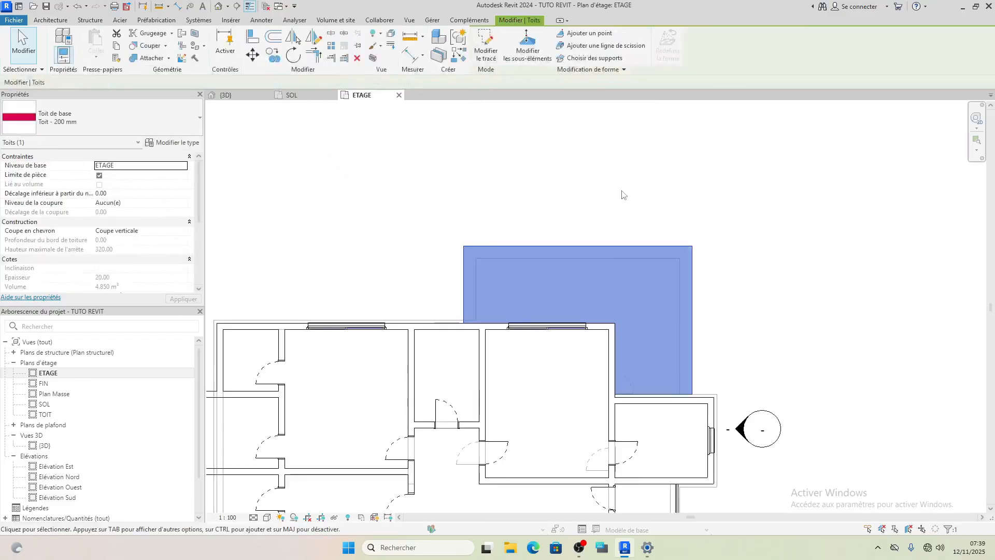
Examine the flat terrace roof in the {3D} view, from the rear and from an oblique angle against the walls and levels.
left_click(254, 97)
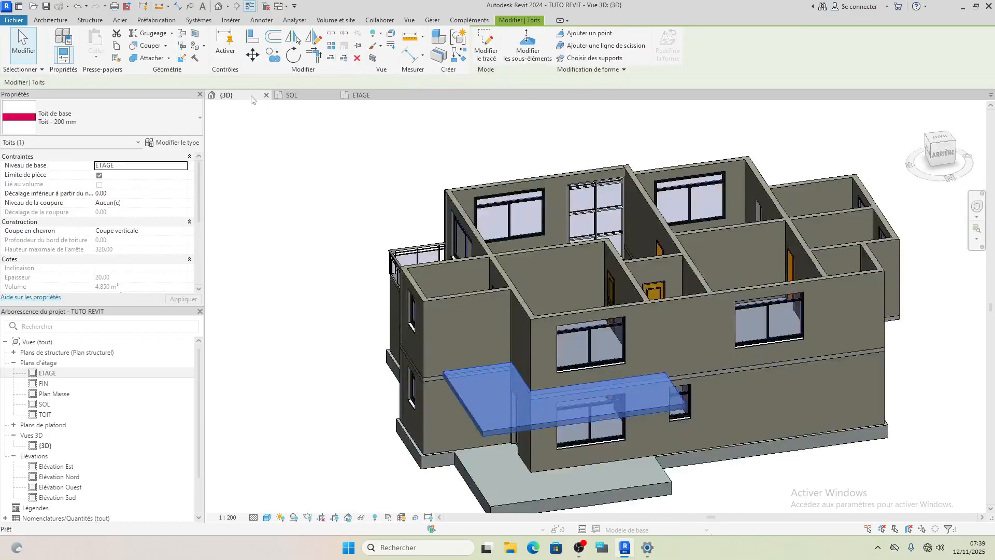
key("Escape")
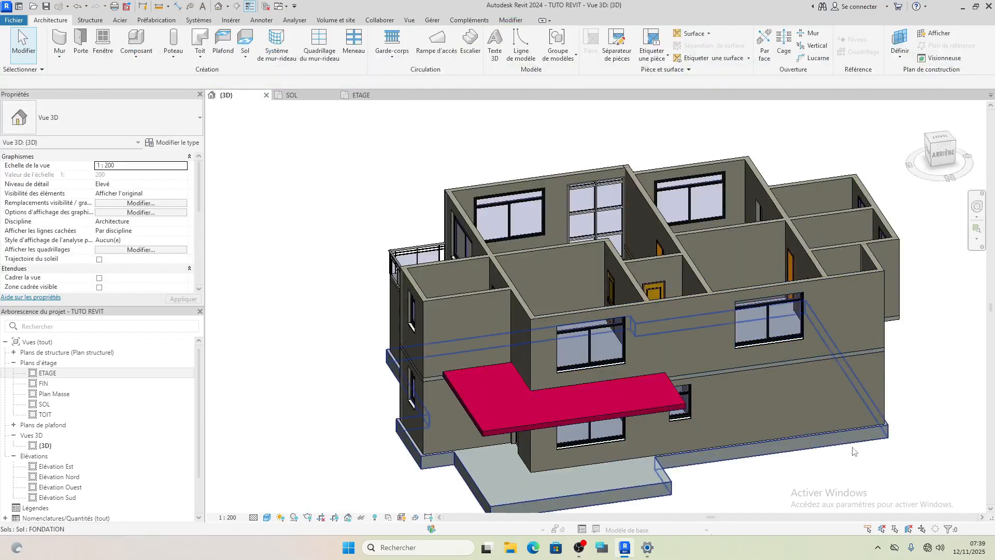
scroll(856, 418, "up", 3)
scroll(852, 452, "down", 4)
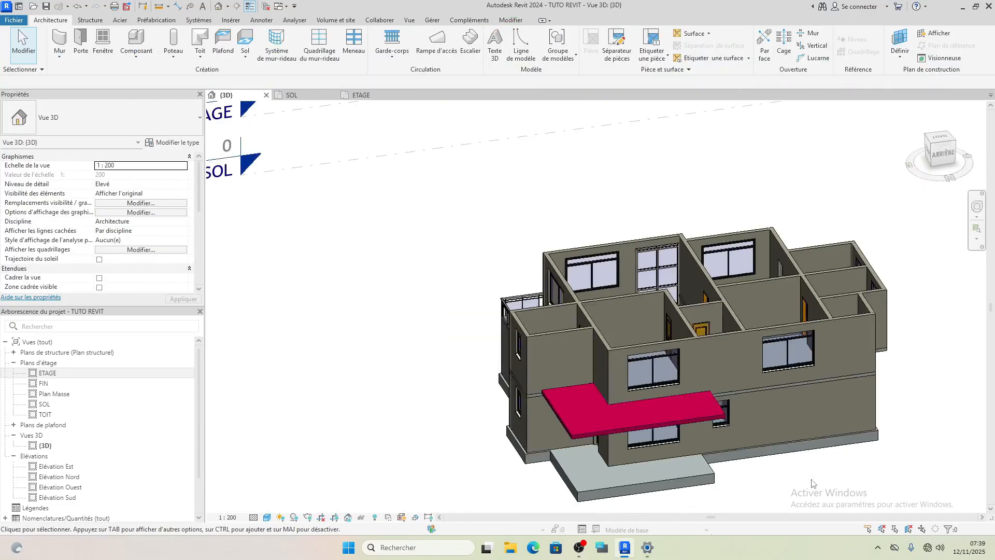
left_click(949, 152)
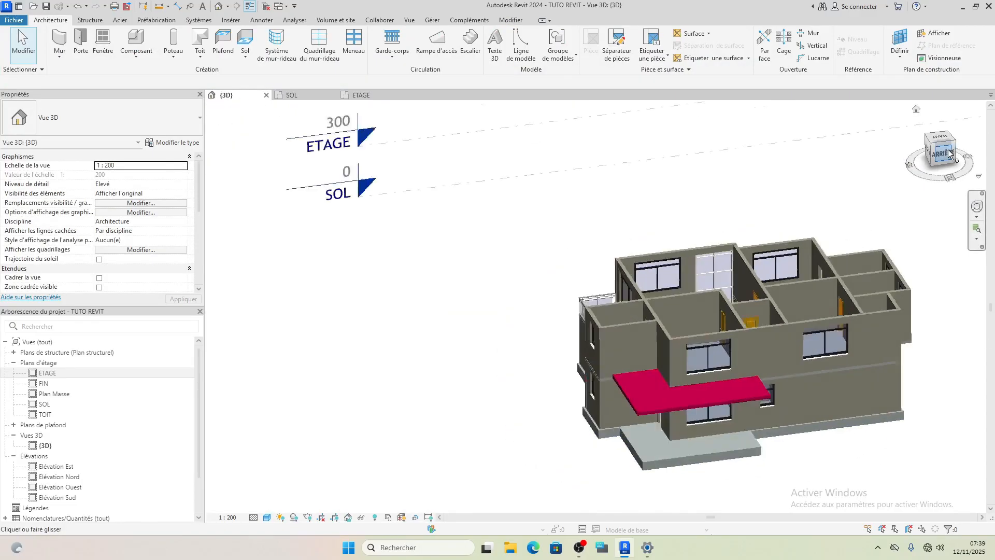
scroll(399, 311, "up", 3)
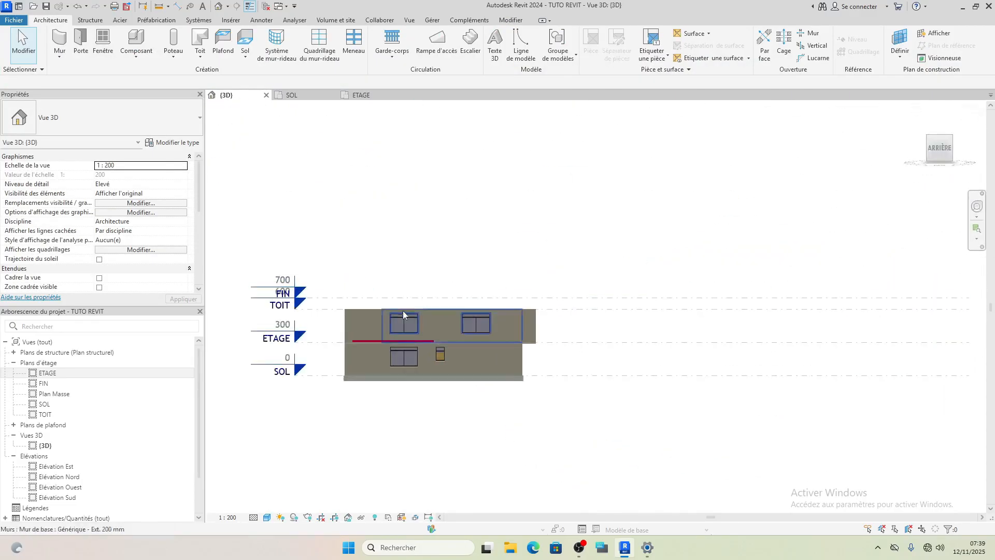
scroll(391, 312, "up", 2)
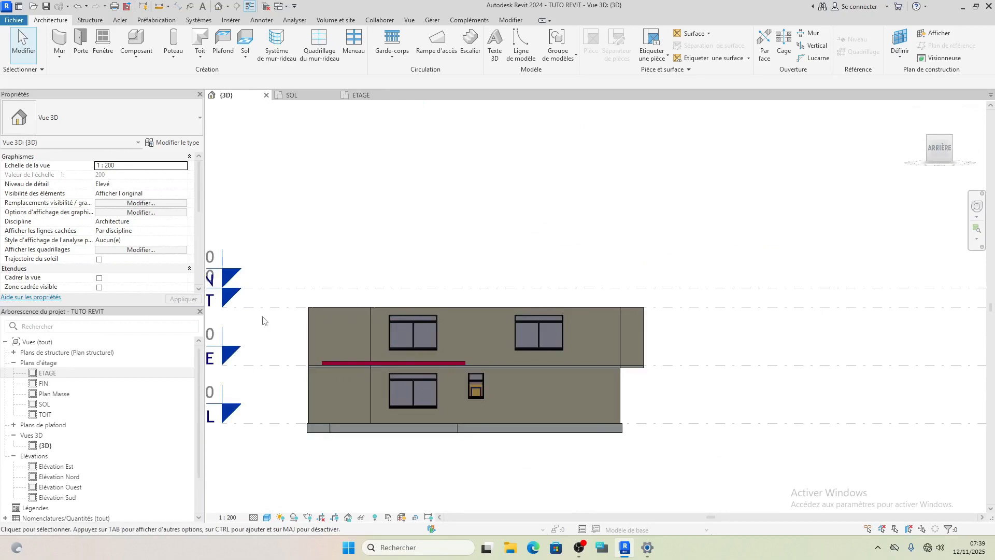
middle_click_drag(256, 325, 380, 400, "shift")
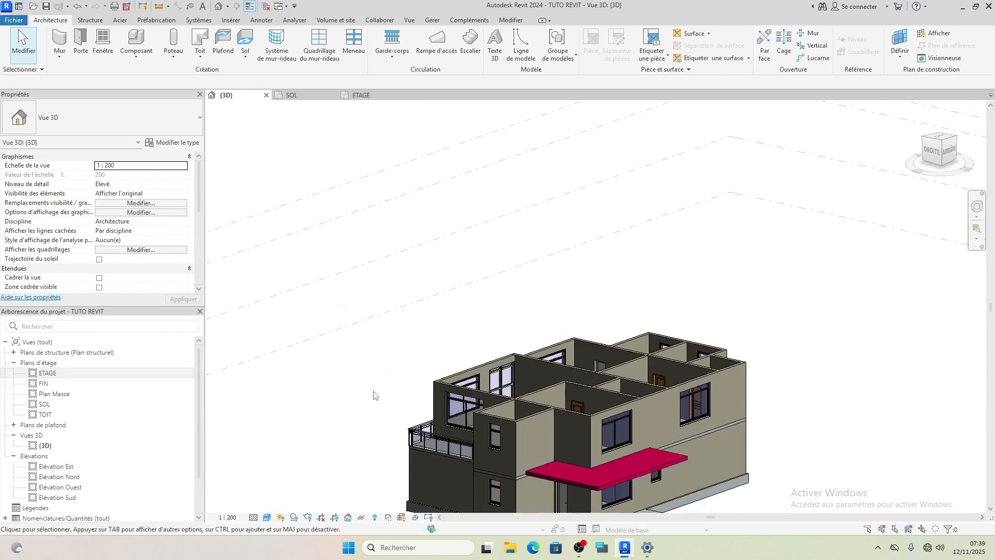
scroll(374, 395, "up", 2)
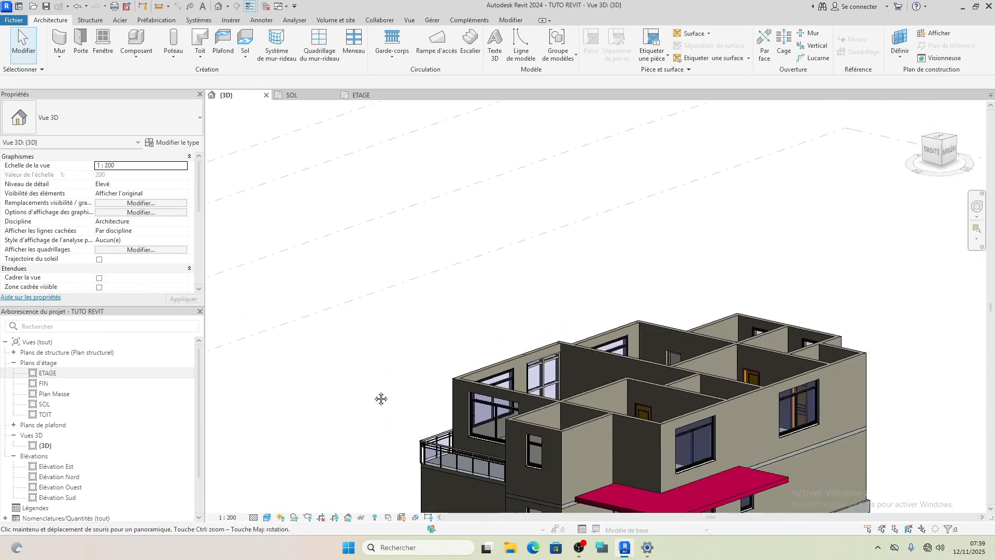
middle_click_drag(382, 399, 351, 228)
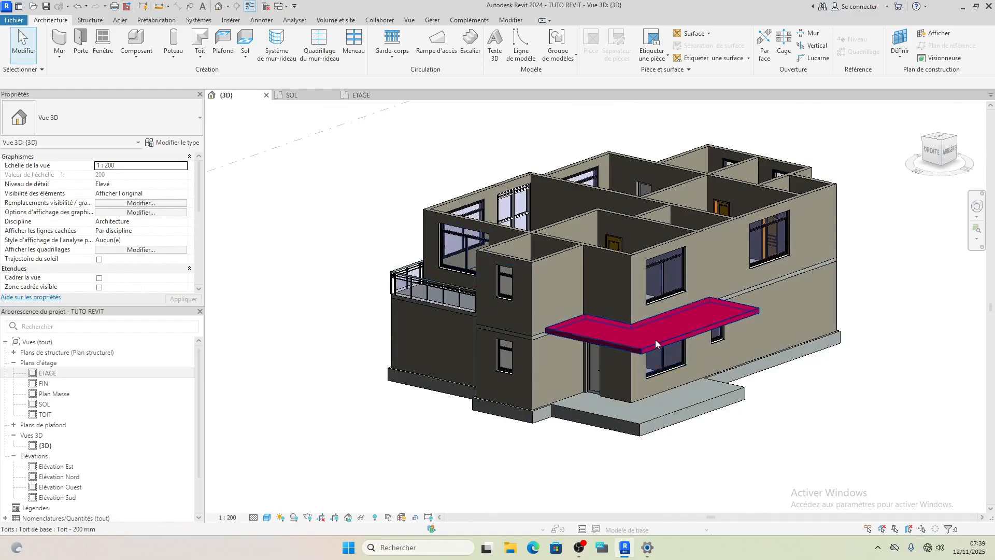
Reopen the terrace roof's footprint in the ETAGE floor plan and define a slope on its upper and right outer edges.
left_click(638, 348)
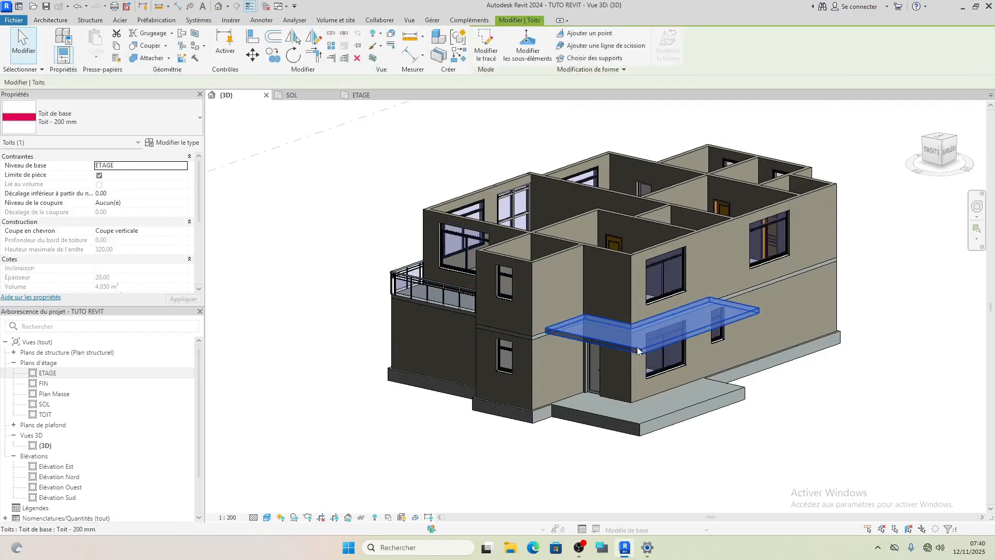
left_click(350, 98)
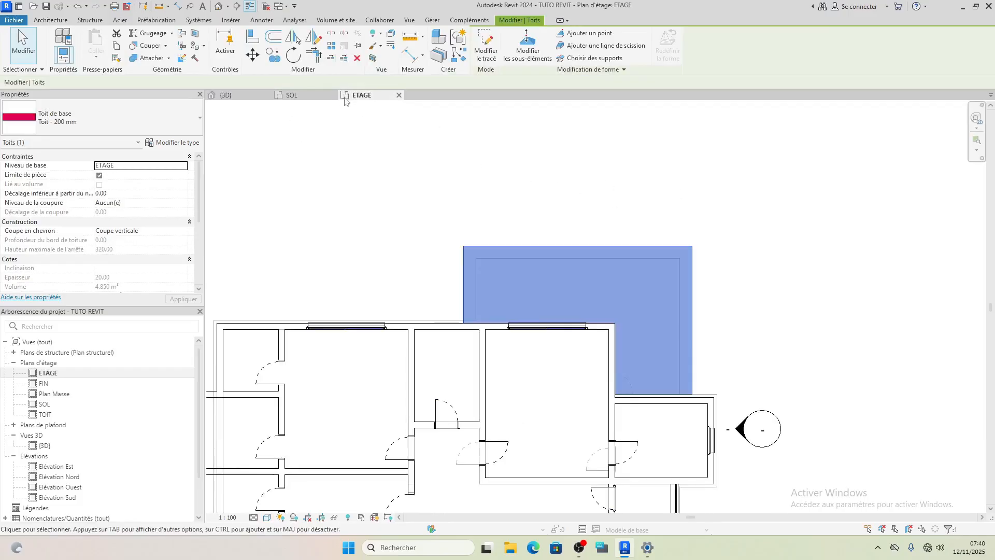
left_click(480, 46)
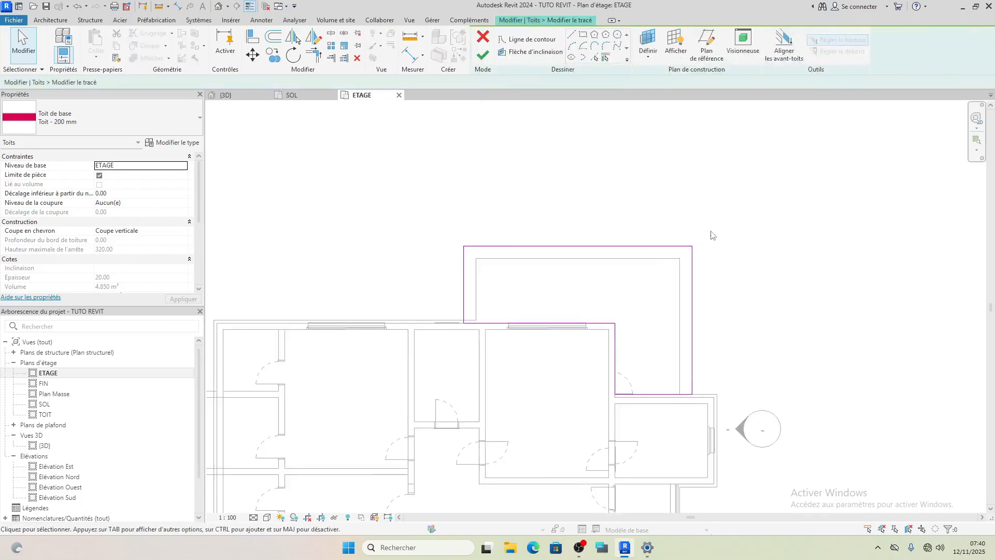
scroll(716, 234, "up", 2)
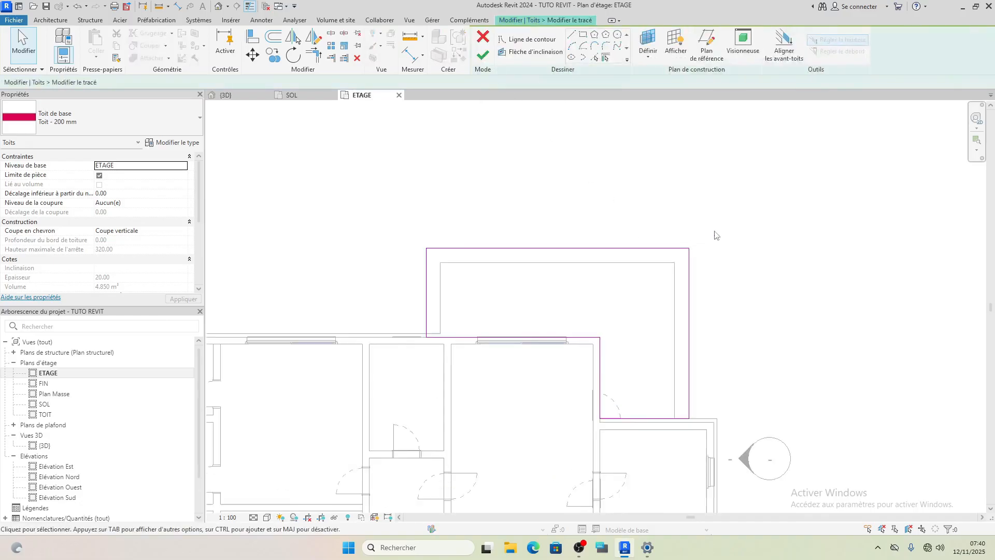
left_click(597, 258)
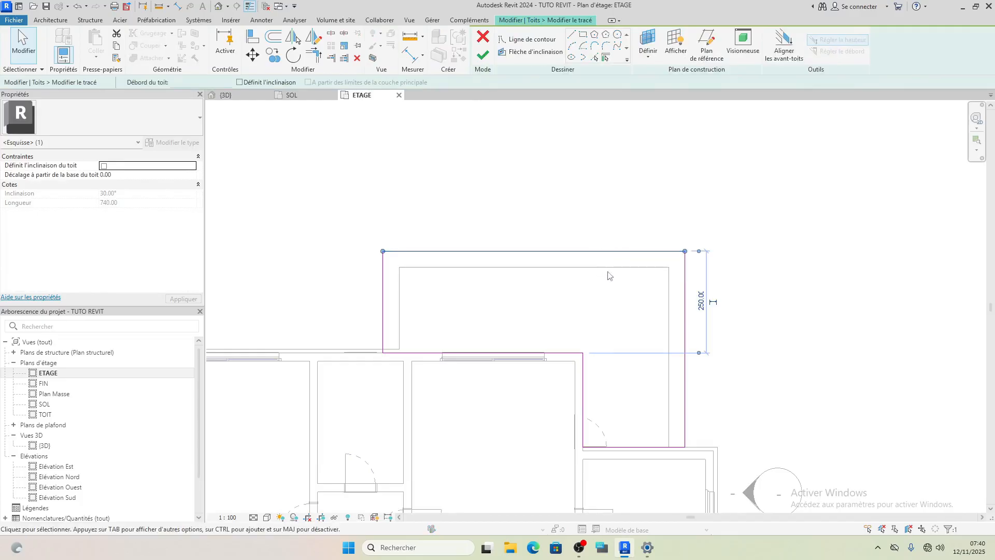
left_click(685, 332, "ctrl")
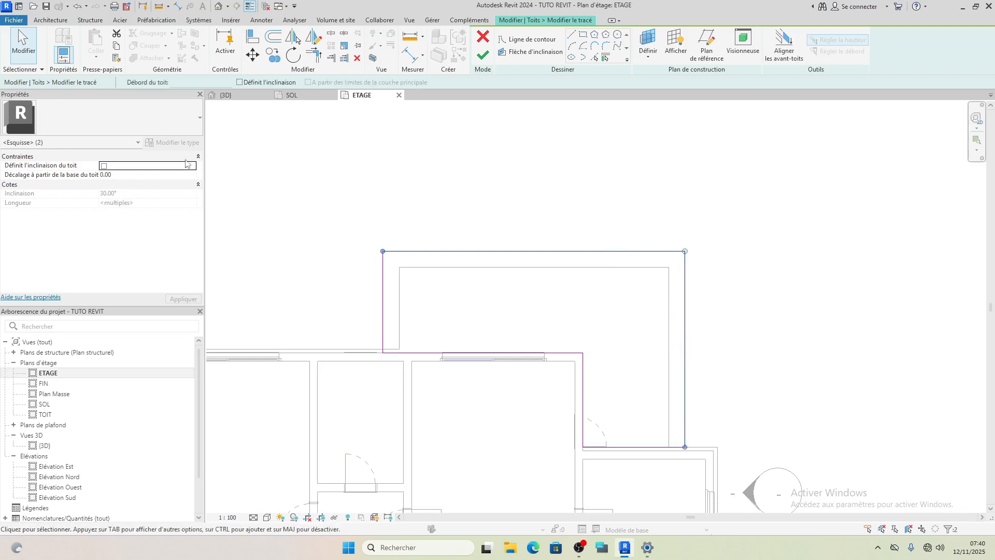
left_click(240, 82)
left_click(719, 285)
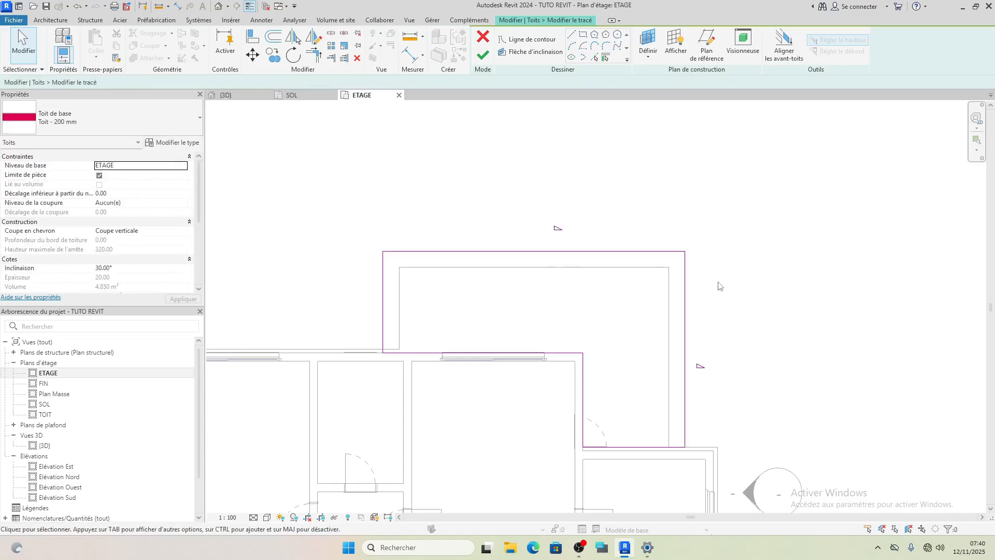
Set the slope of the upper and right outer edges to 8° and finish the roof sketch.
left_click(547, 253)
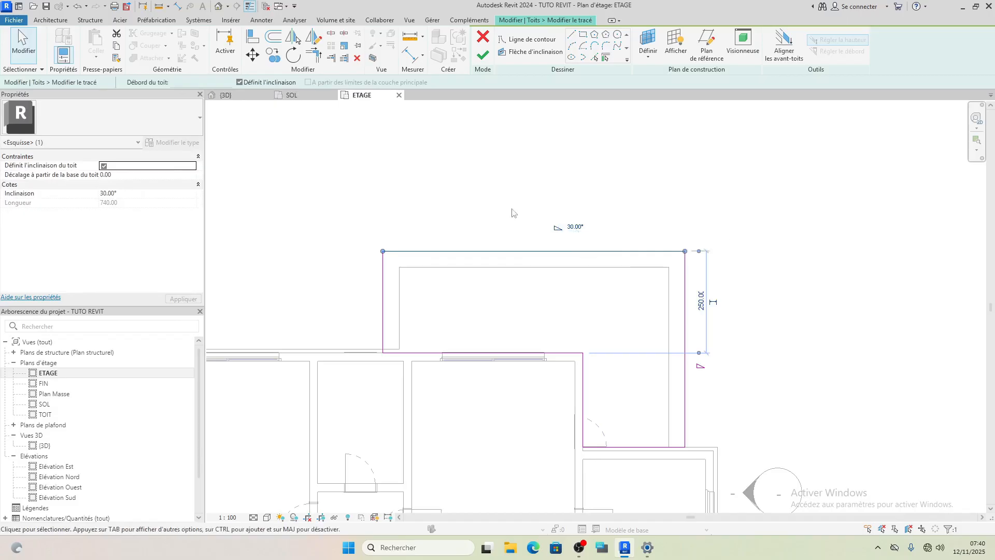
left_click(572, 229)
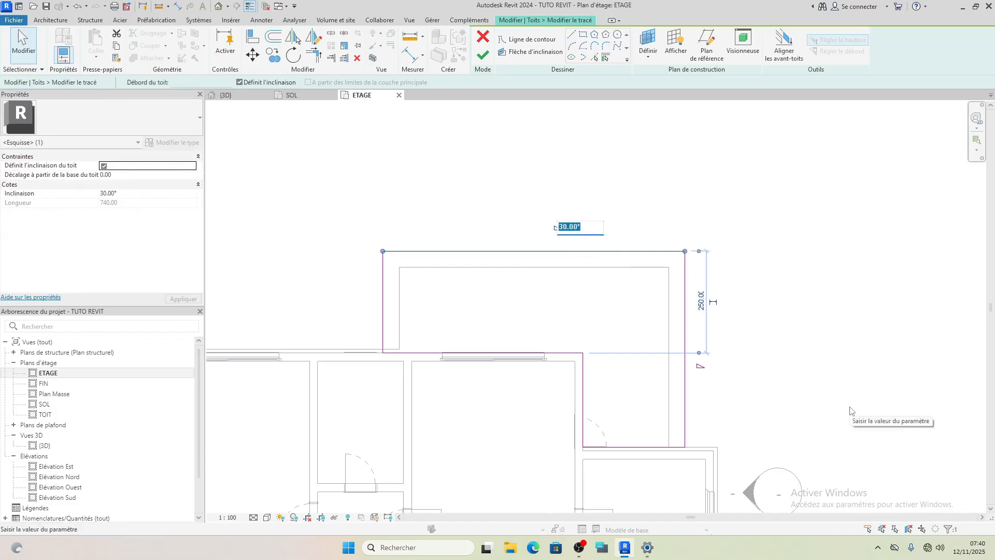
type("8")
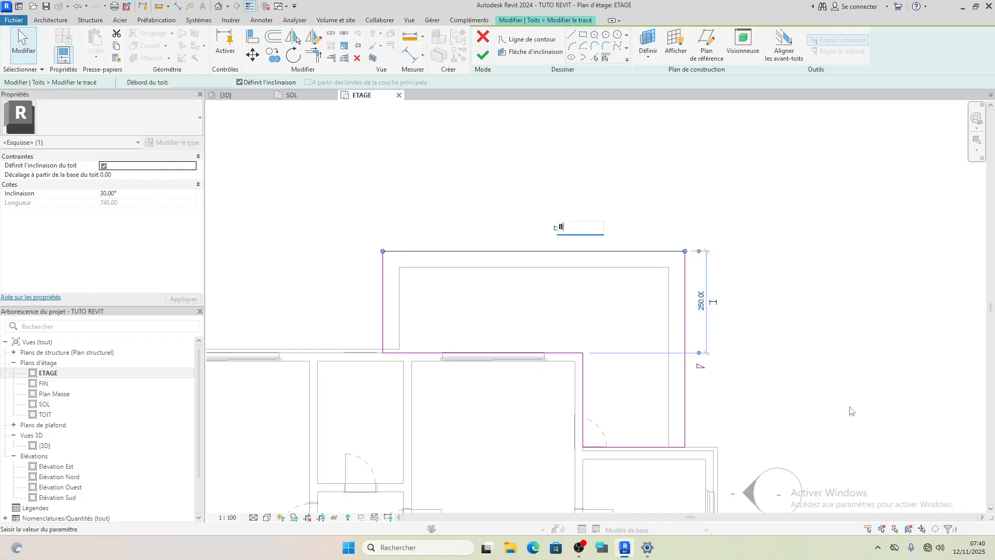
key("Return")
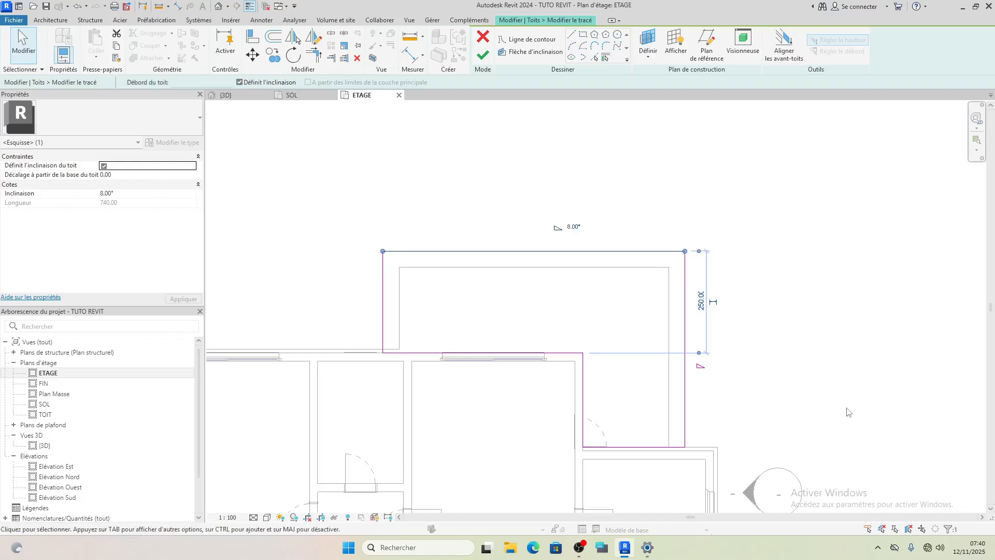
left_click(685, 401)
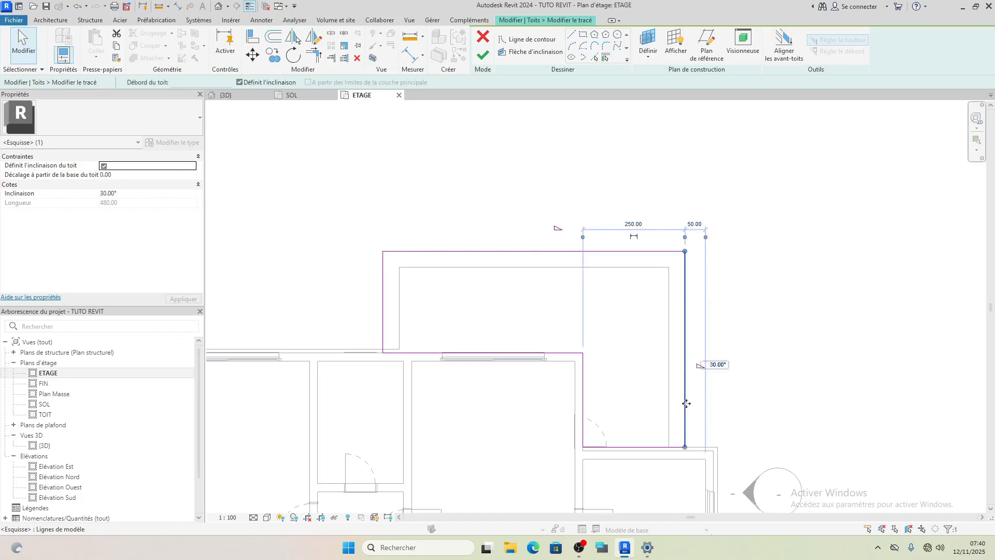
left_click(715, 366)
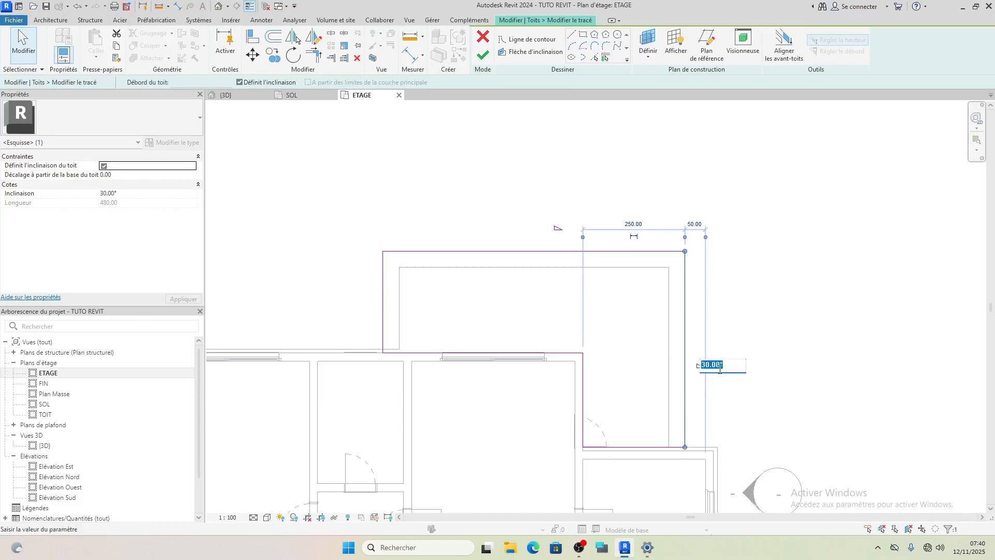
type("8")
left_click(483, 55)
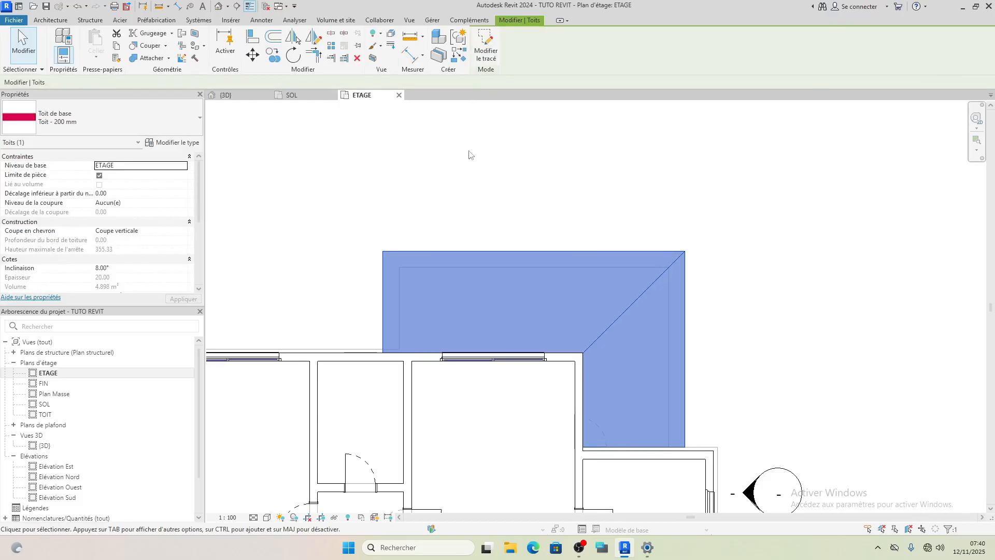
Inspect the sloped terrace roof in the {3D} view from several angles around the entrance corner.
left_click(243, 97)
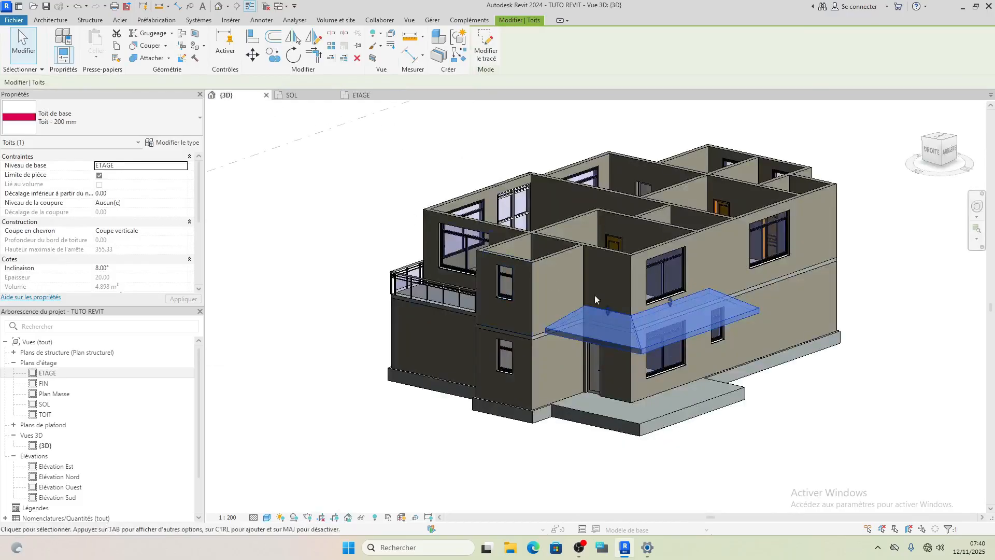
left_click(797, 457)
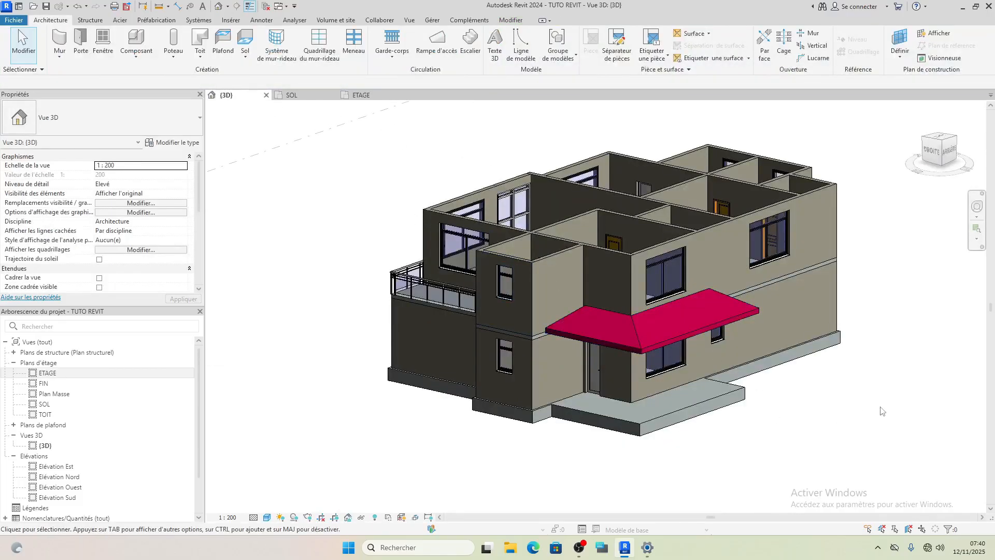
middle_click_drag(881, 411, 707, 391, "shift")
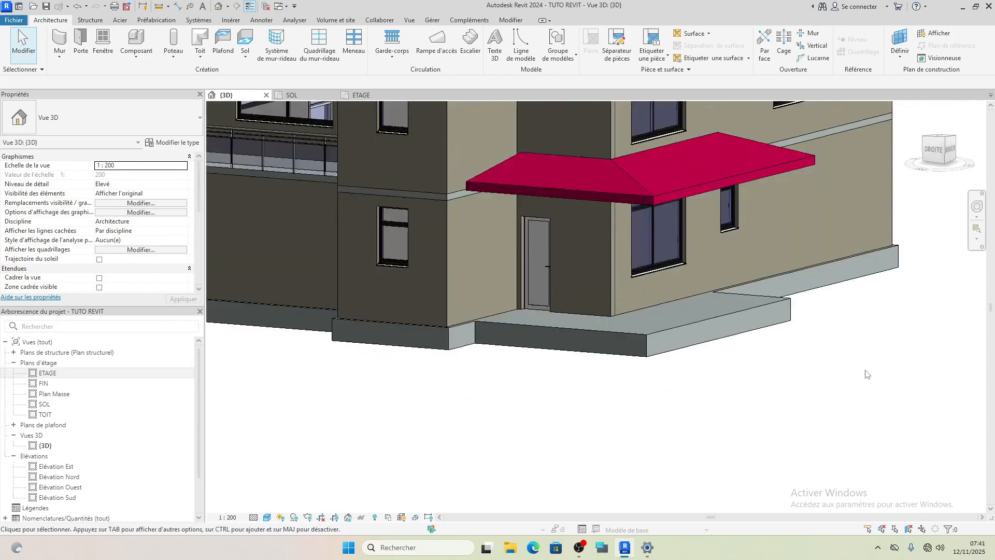
middle_click_drag(866, 374, 769, 411, "shift")
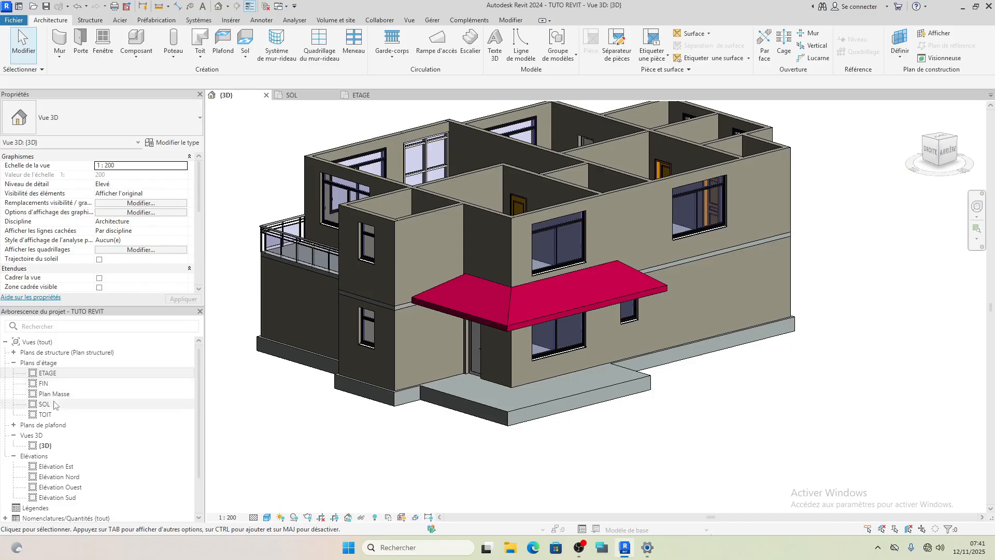
Review the whole ETAGE floor plan and open the TOIT floor plan.
left_click(361, 96)
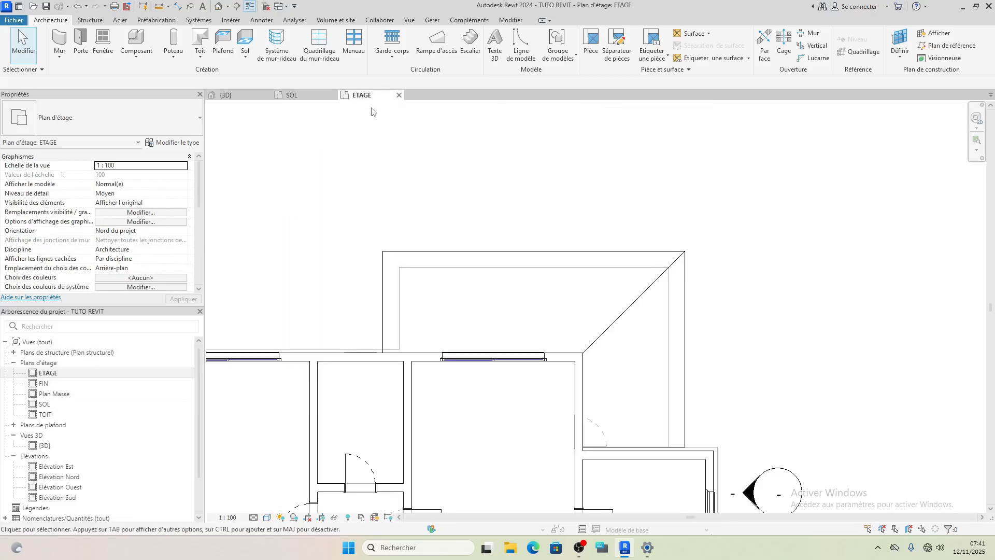
scroll(484, 235, "down", 2)
middle_click_drag(484, 235, 675, 110)
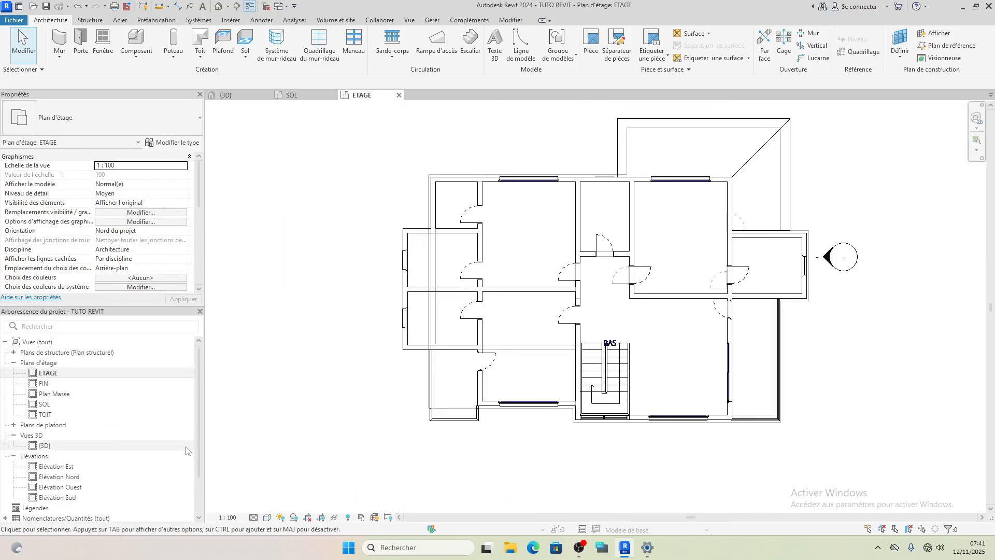
double_click(46, 415)
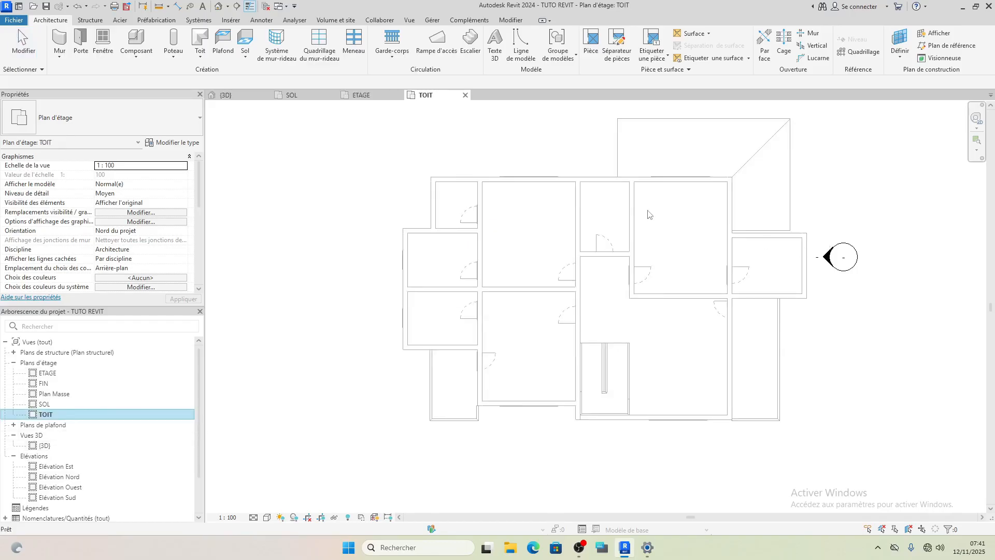
Start a footprint roof on the TOIT level and generate boundary lines from the left wing's upper, left and lower walls with a 50 cm overhang.
left_click(200, 42)
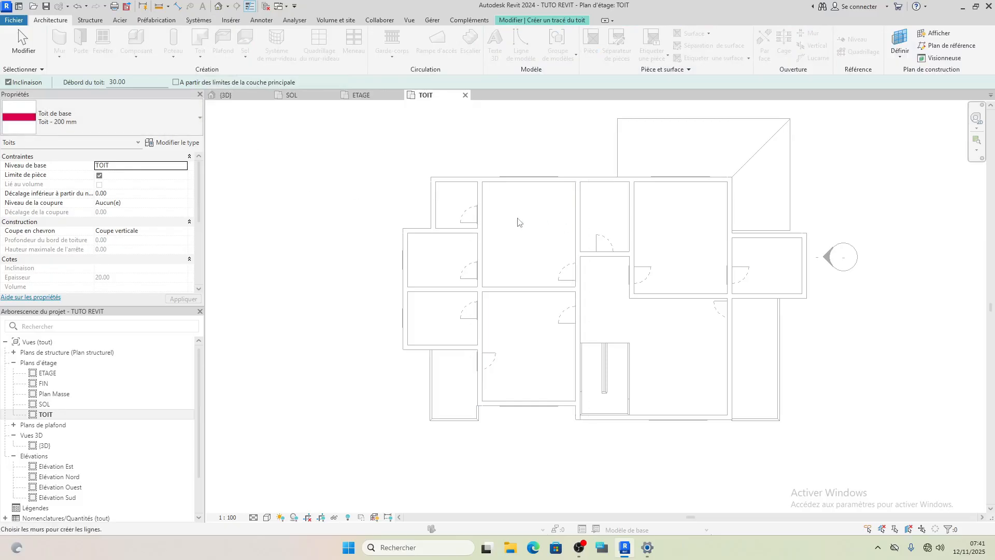
left_click(520, 22)
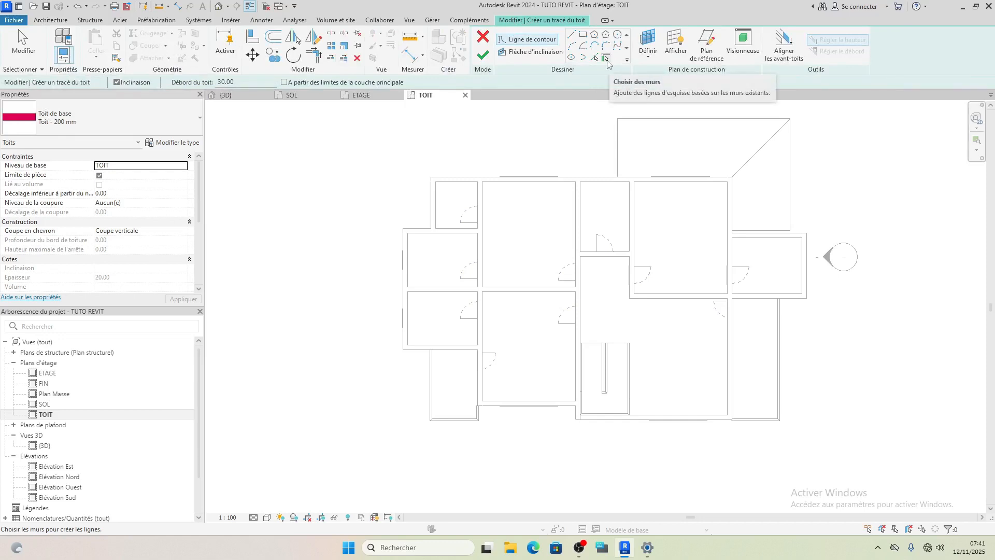
left_click(608, 55)
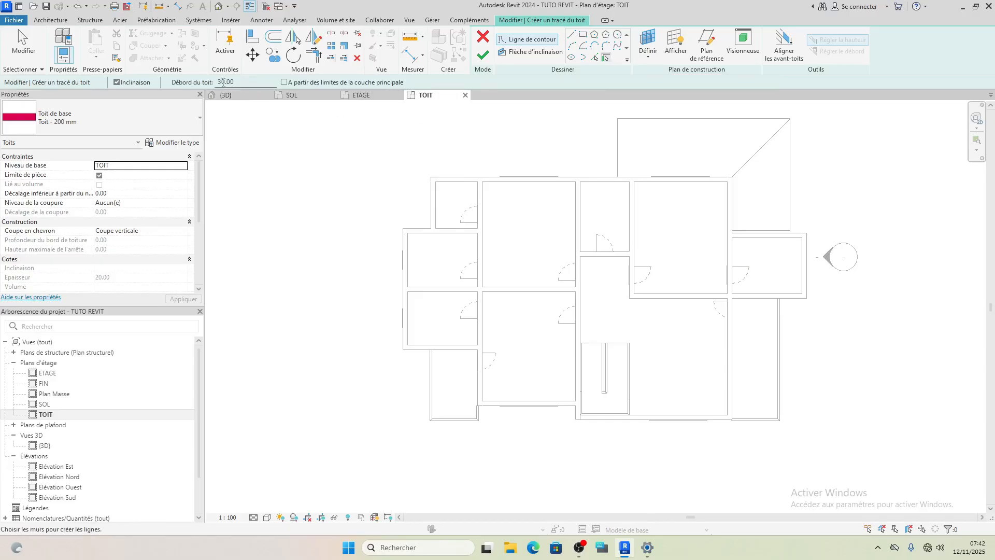
double_click(223, 82)
type("50")
left_click(555, 179)
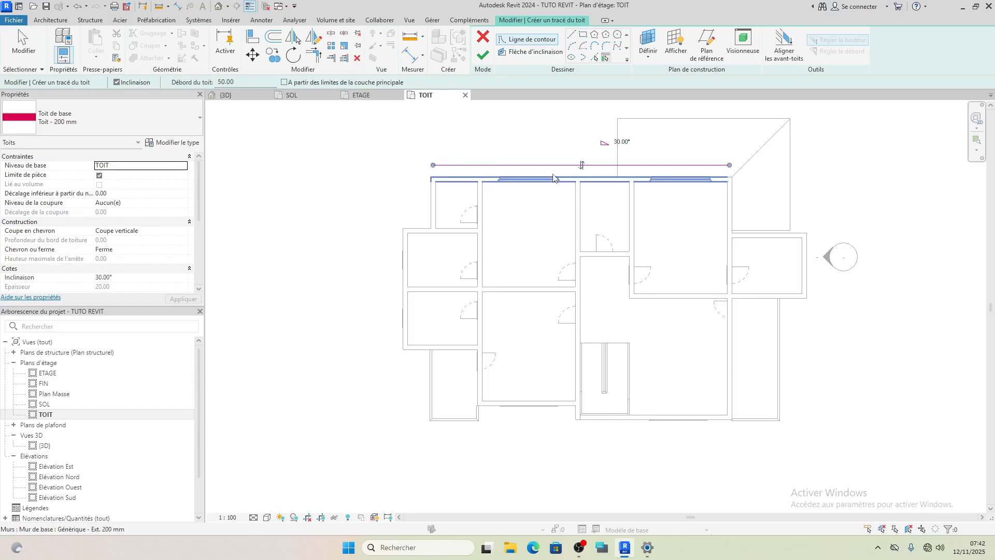
left_click(435, 218)
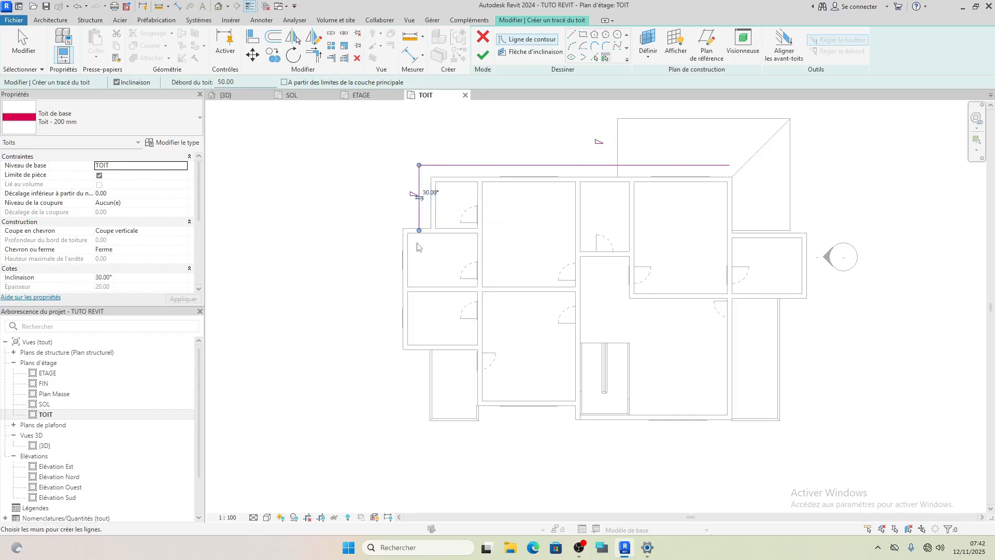
left_click(412, 233)
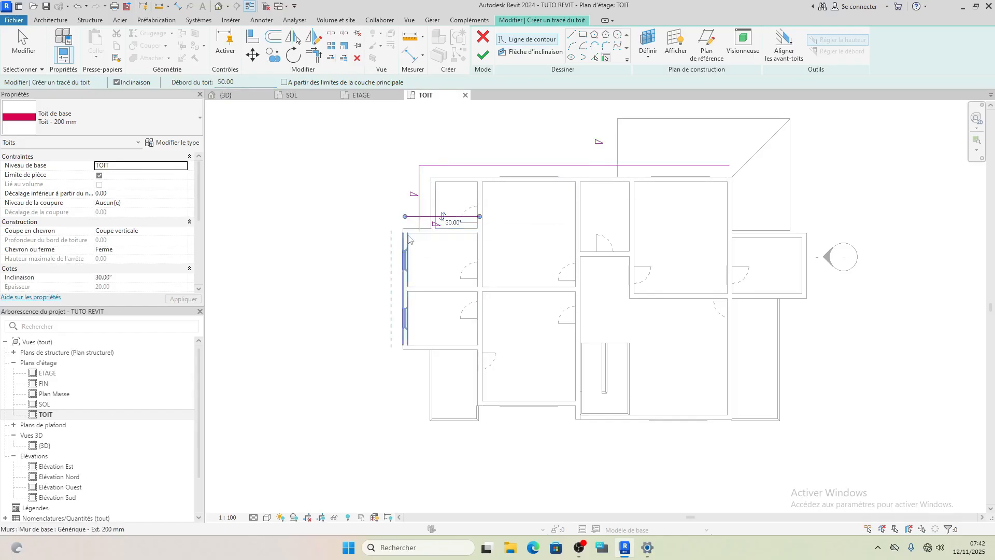
left_click(405, 255)
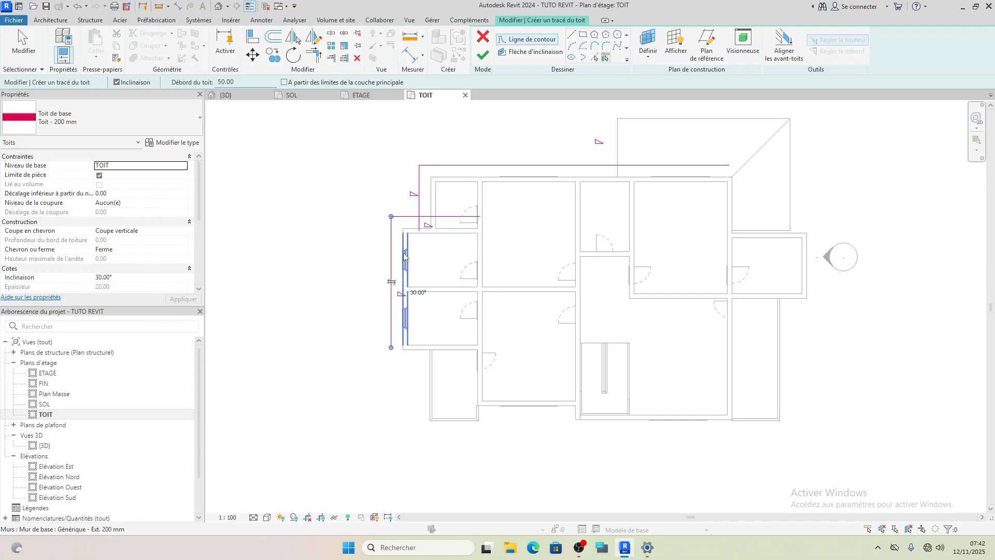
left_click(417, 351)
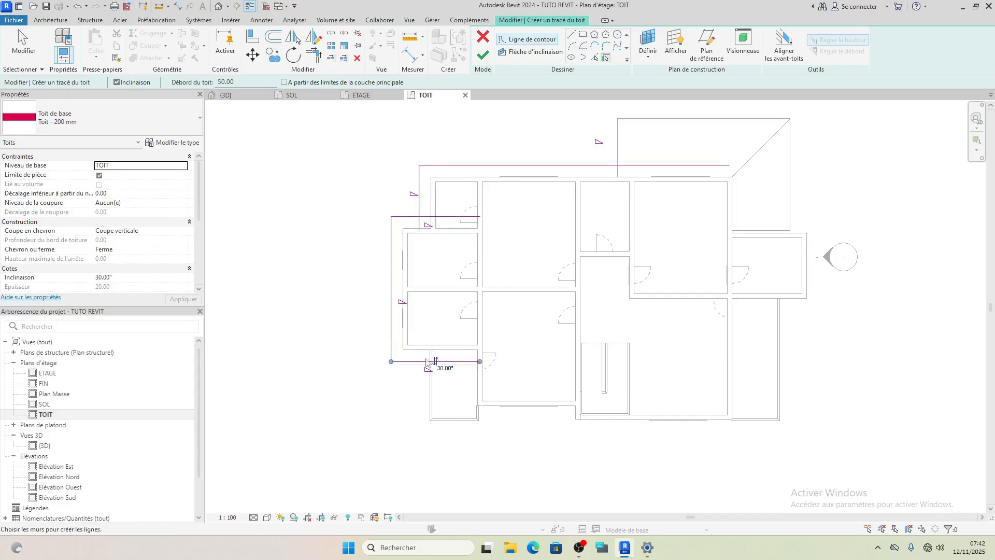
left_click(511, 414)
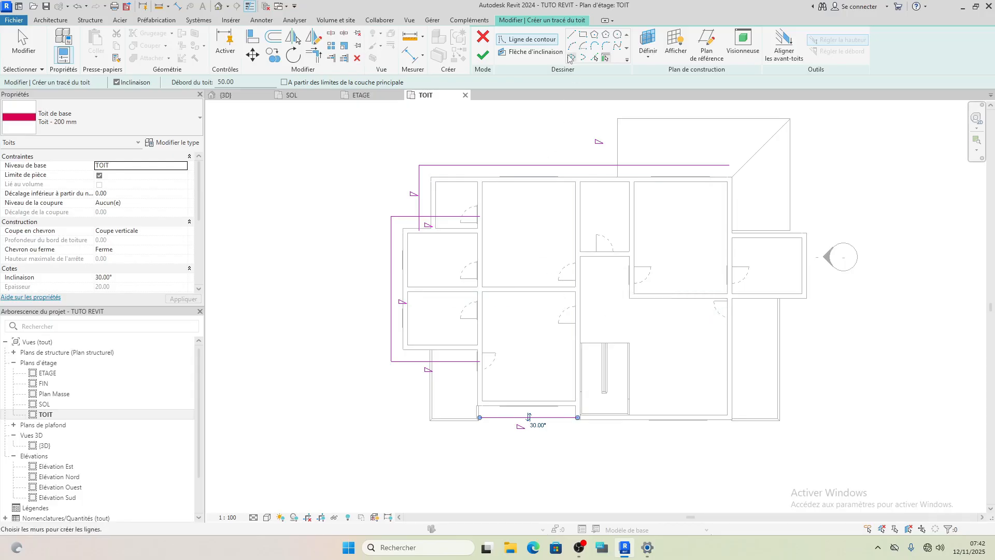
Complete the roof boundary with sketch lines into a closed loop around the left wing, ending along the wall beside the staircase.
key("Escape")
key("l")
key("i")
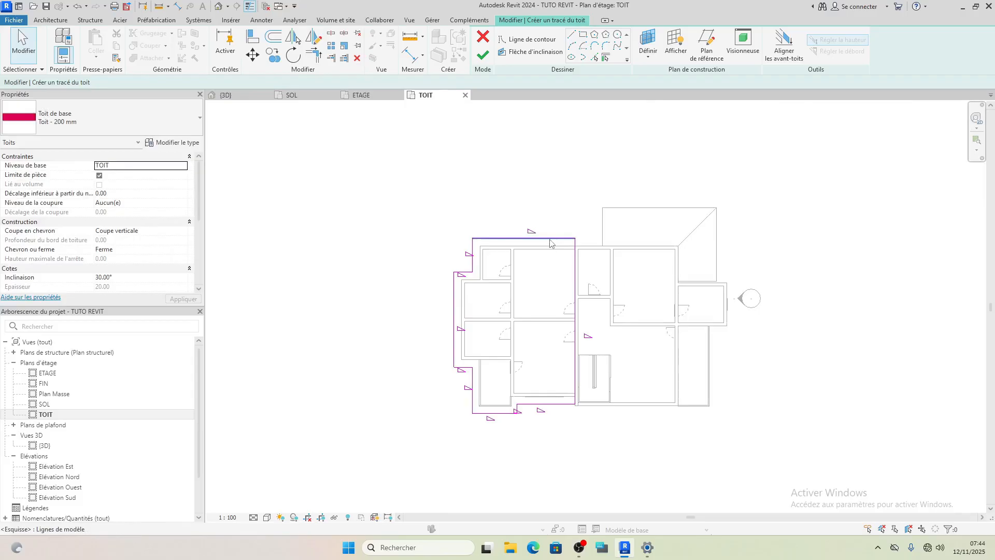
Select the whole roof boundary and remove the slope definition from all its edges.
left_click(550, 240)
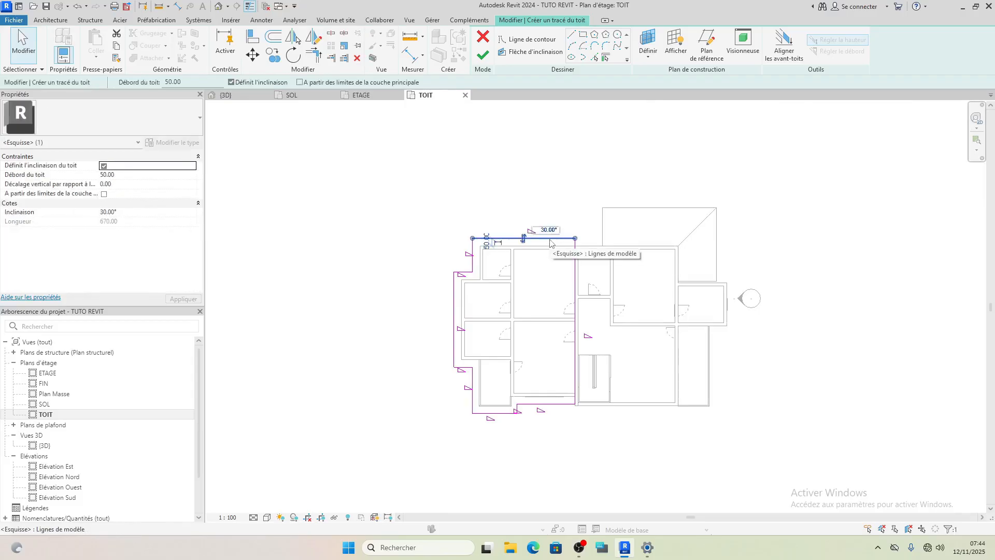
left_click(473, 265, "ctrl")
key("Tab")
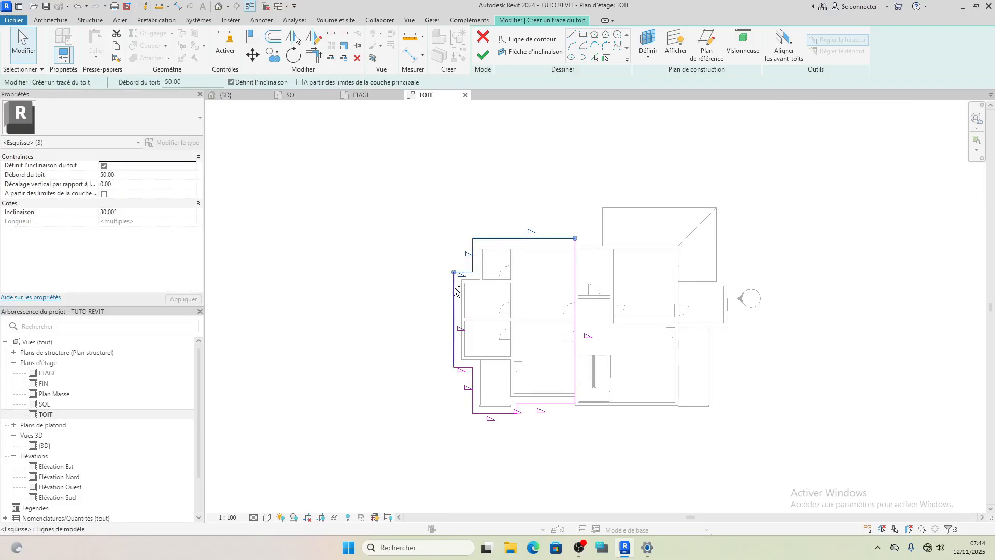
left_click(465, 275, "ctrl")
scroll(544, 325, "down", 1)
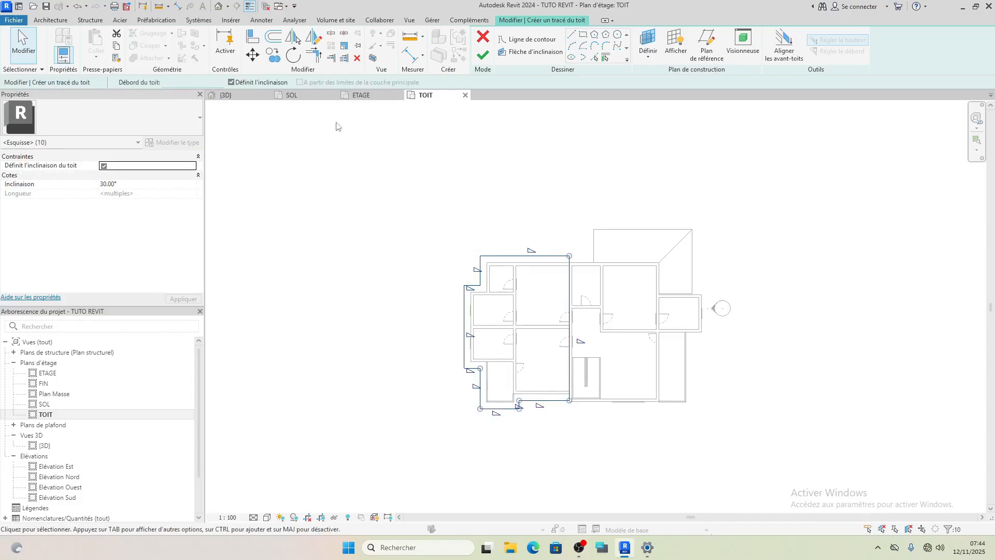
left_click(231, 82)
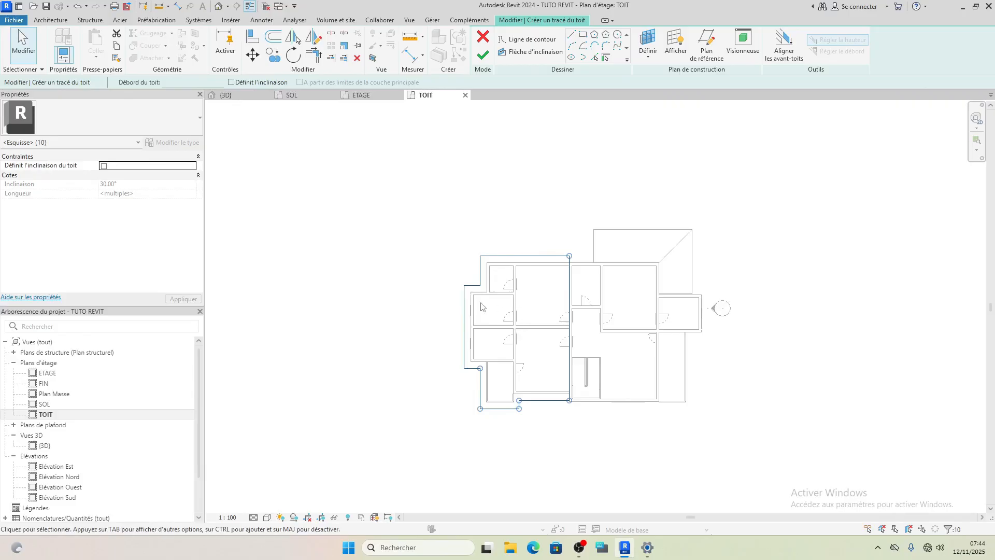
left_click(437, 318)
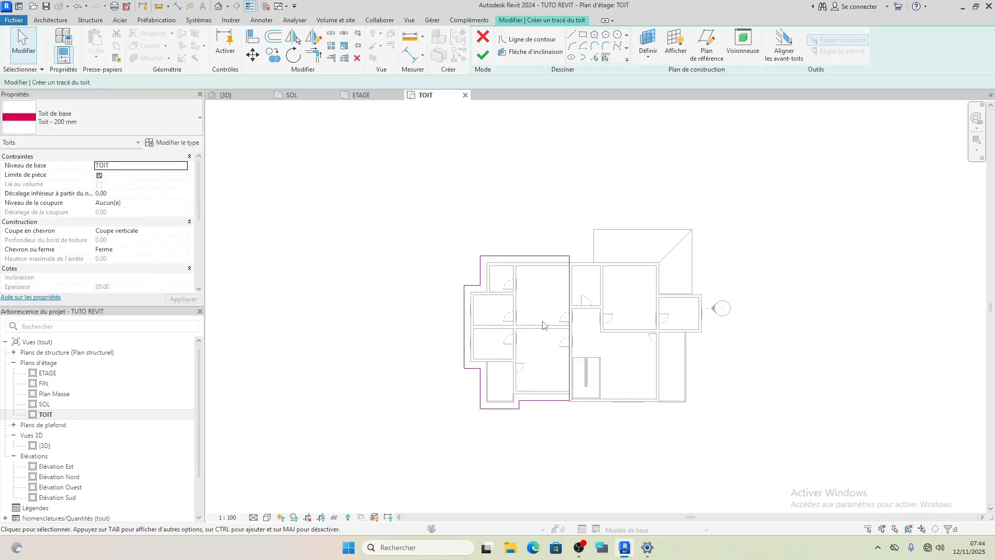
Define a slope on the boundary's leftmost edge, try to set it to 5°, and finish the roof sketch.
left_click(464, 329)
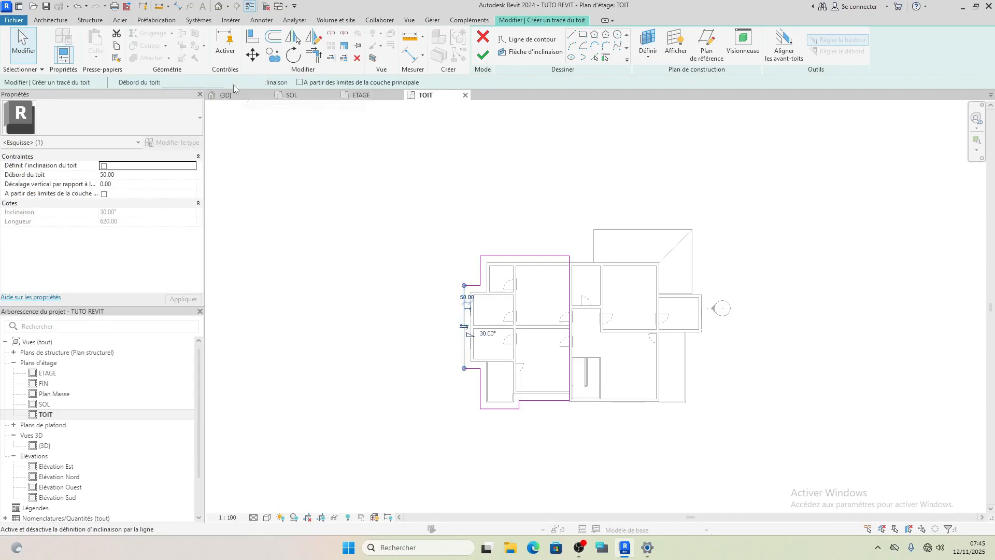
left_click(233, 83)
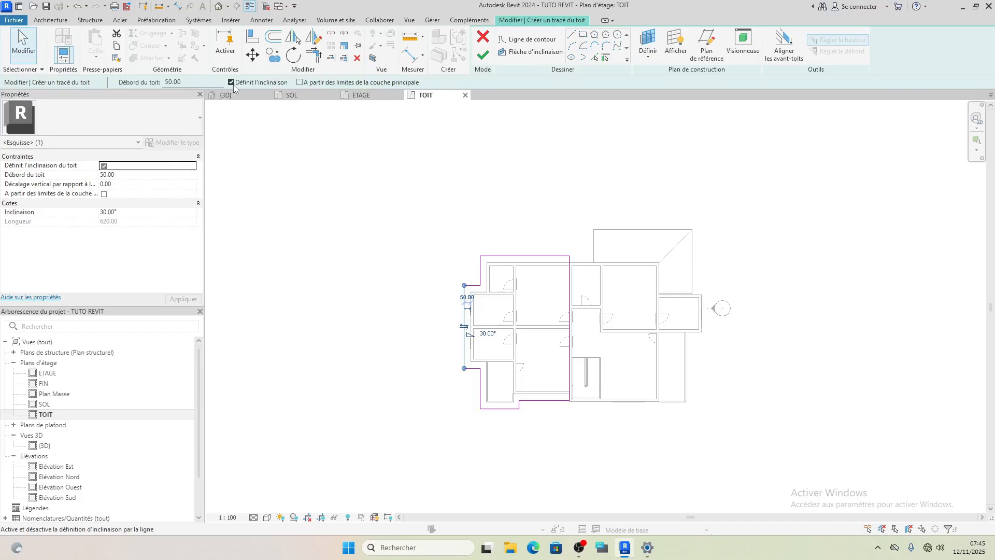
left_click(486, 333)
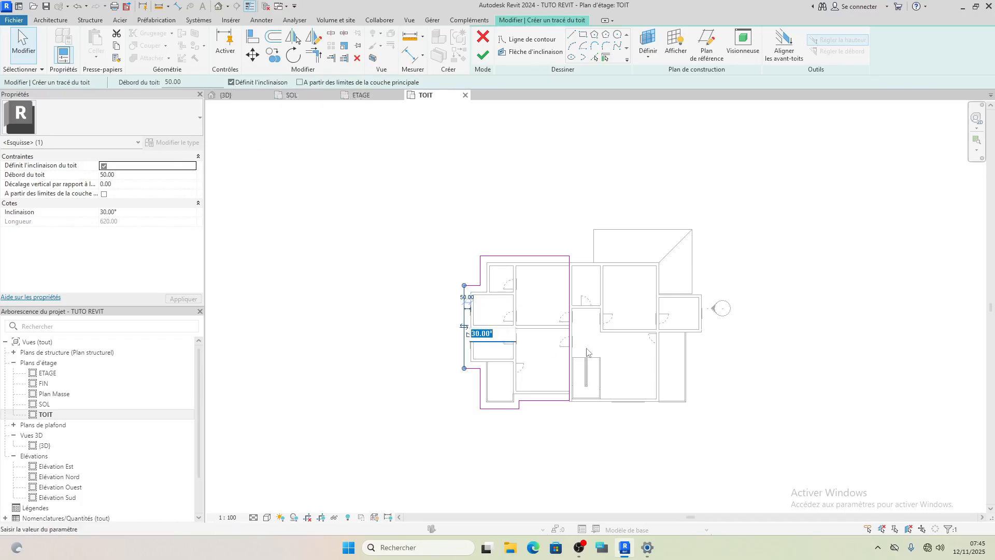
type("5")
left_click(484, 57)
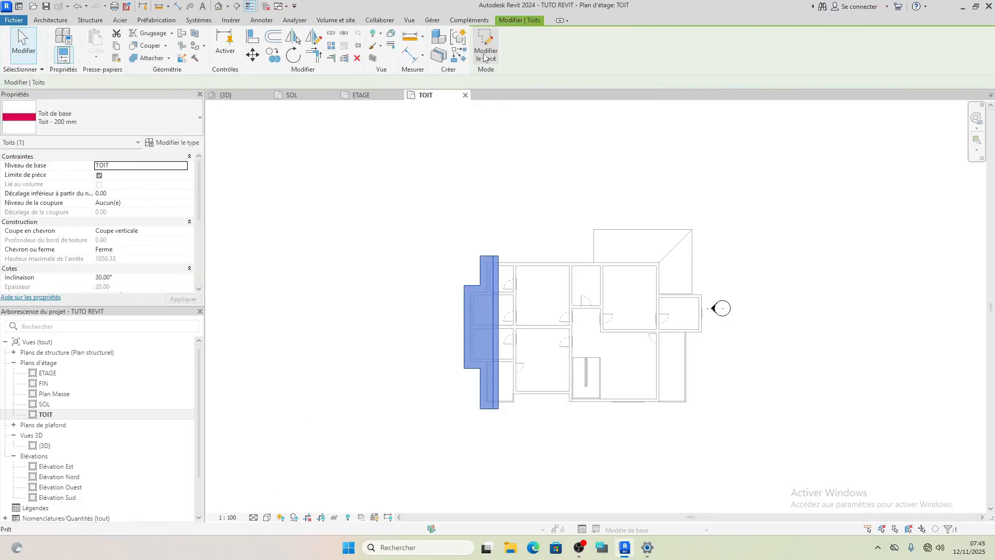
left_click(553, 204)
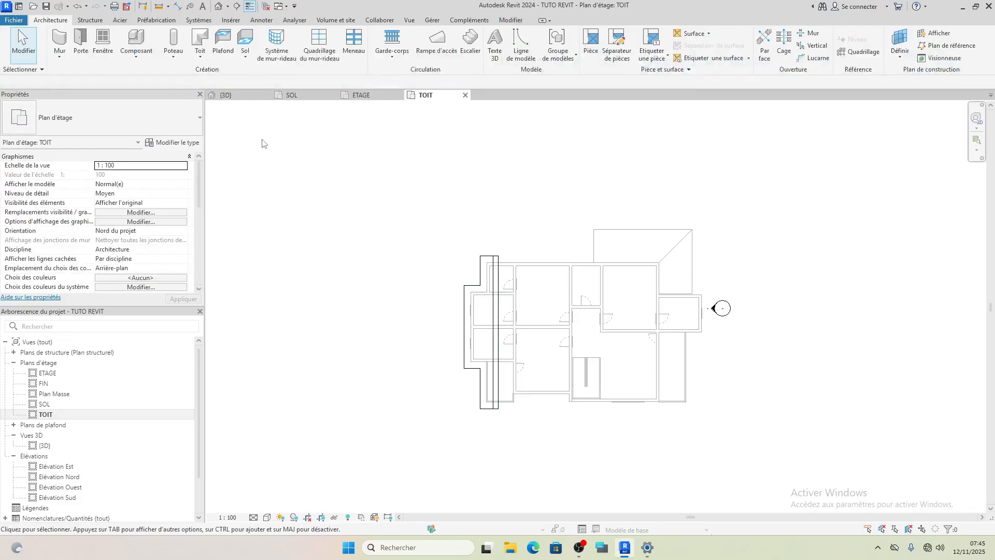
Check the left-wing roof in the {3D} view and reopen its footprint for editing in the TOIT floor plan.
left_click(226, 95)
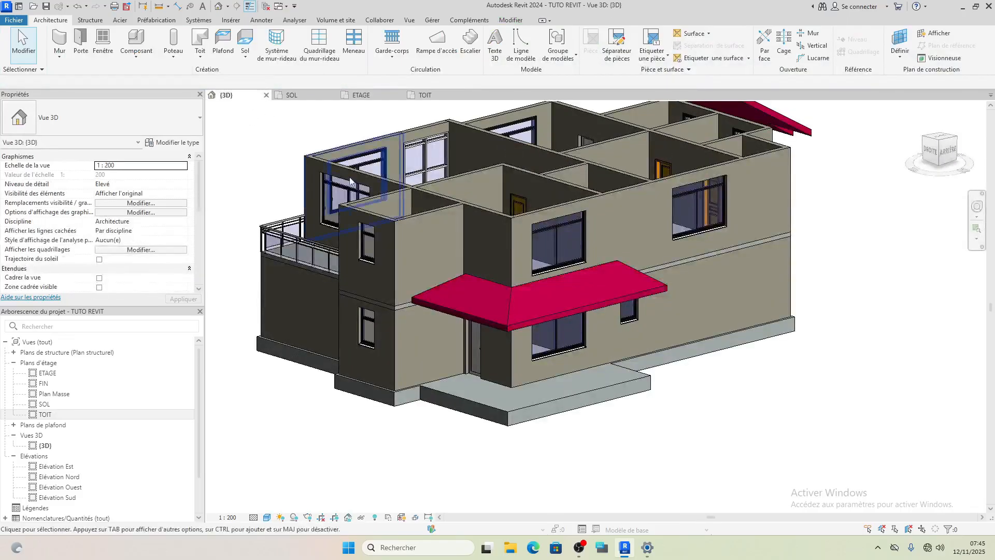
scroll(825, 306, "down", 4)
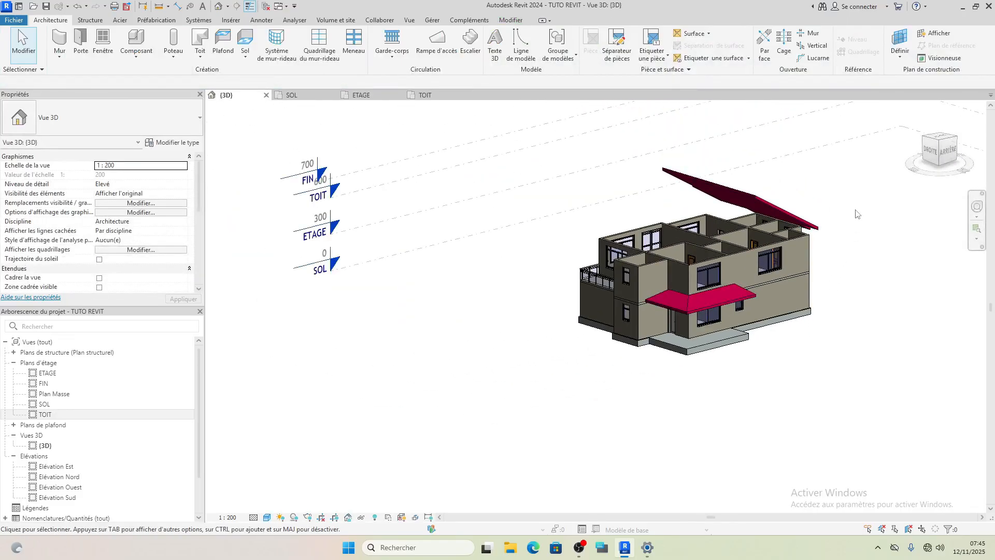
middle_click_drag(855, 210, 758, 235, "shift")
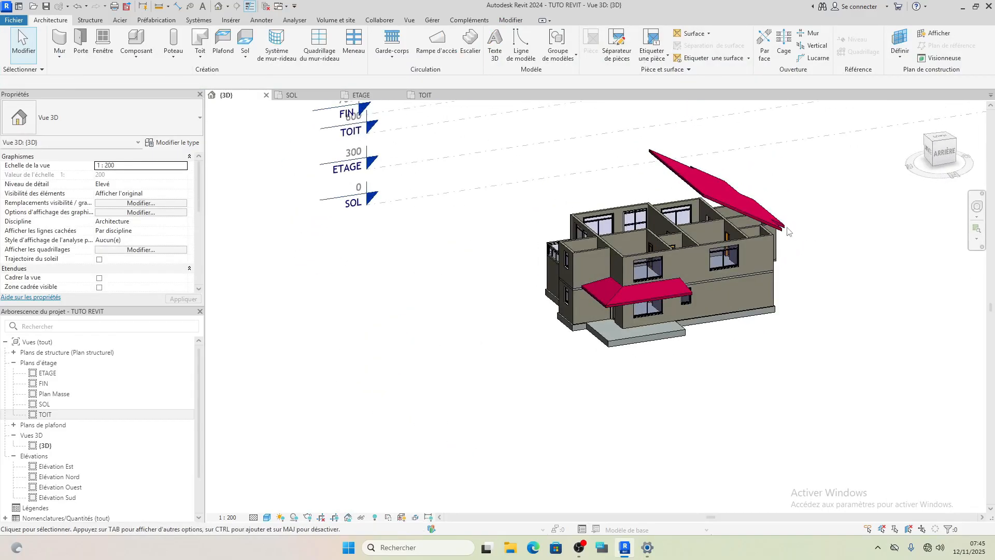
left_click(742, 216)
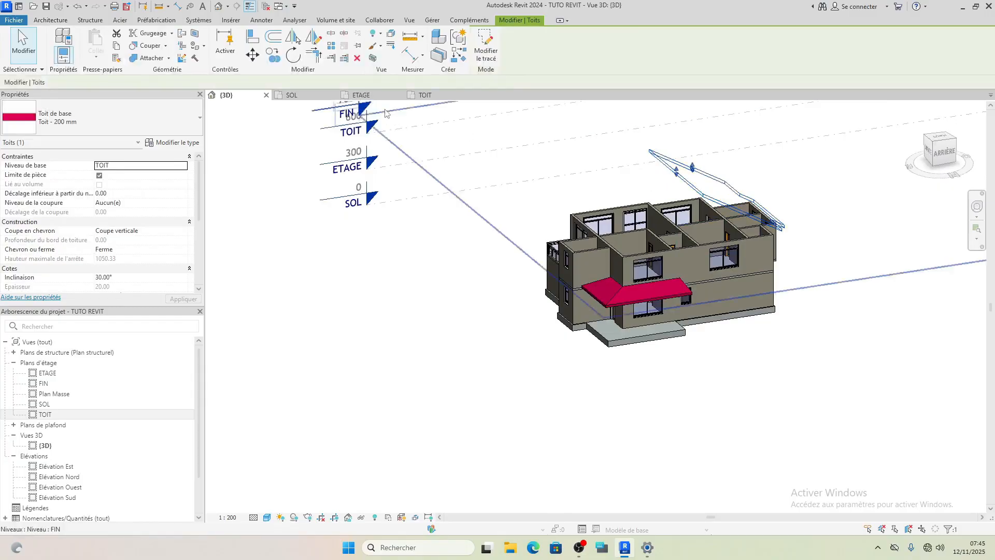
left_click(482, 38)
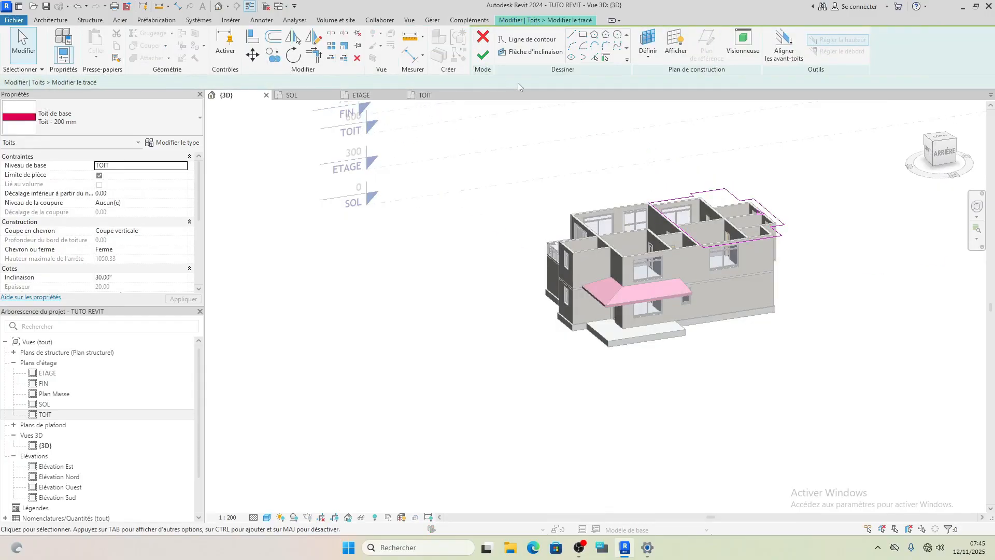
left_click(423, 96)
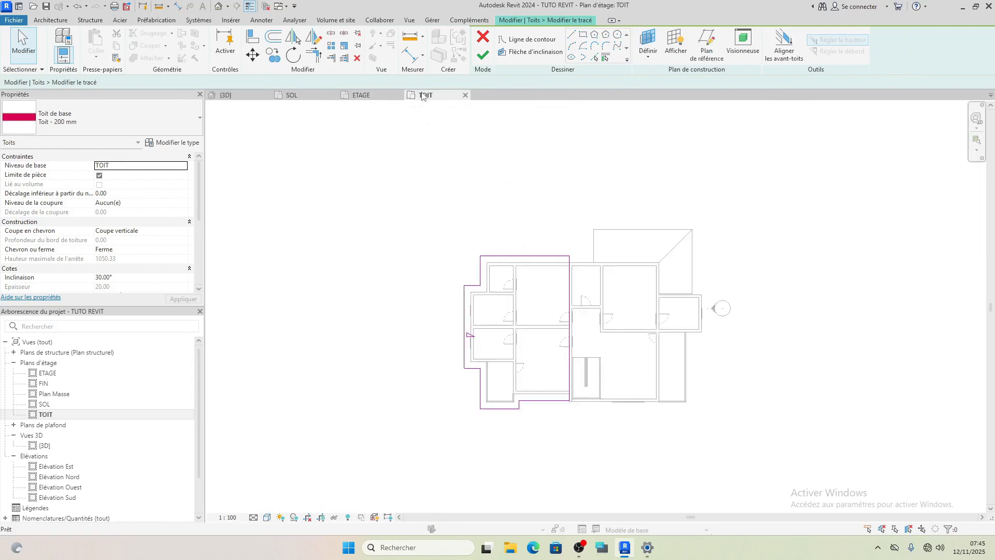
Set the slope of the roof's leftmost edge to 5° and finish the footprint edit.
left_click(464, 326)
left_click(490, 334)
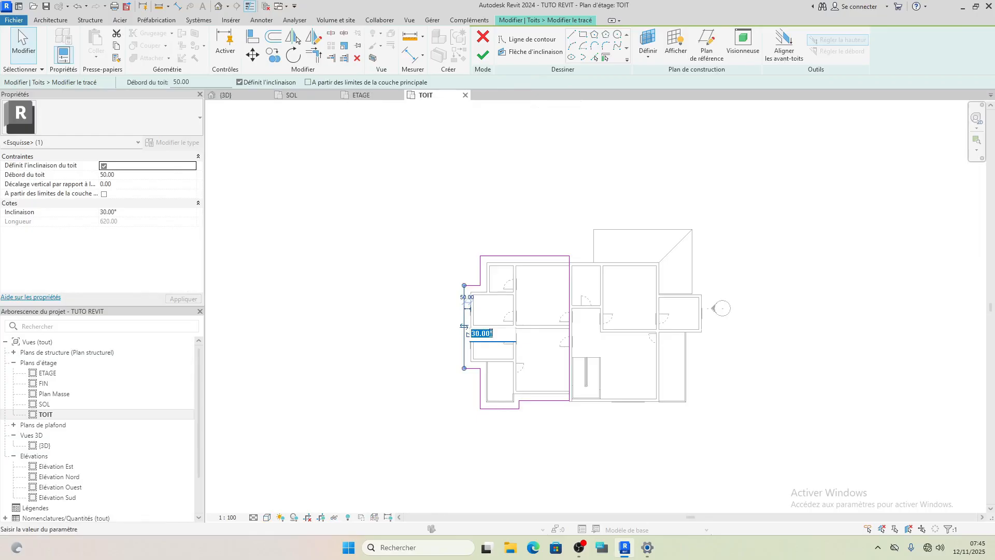
type("5")
key("Return")
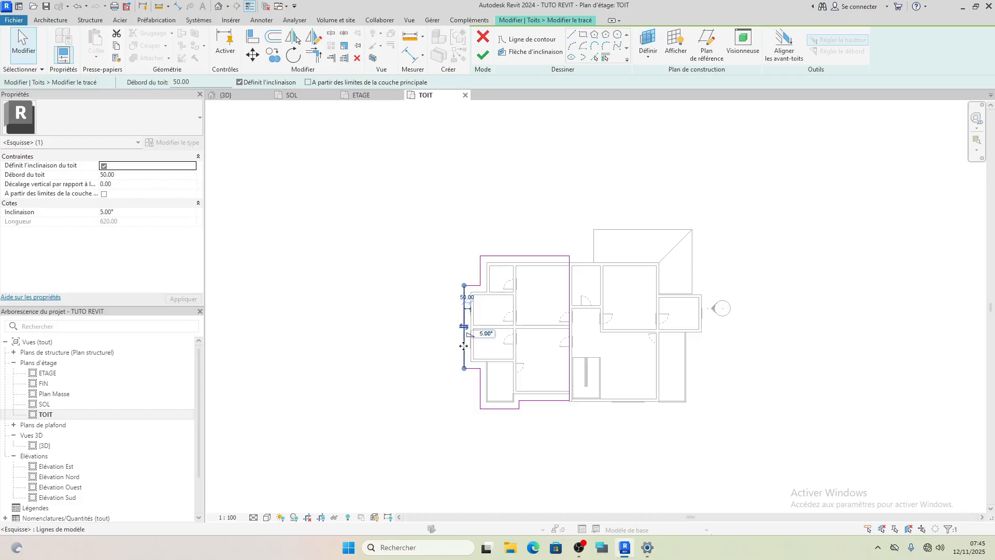
left_click(375, 322)
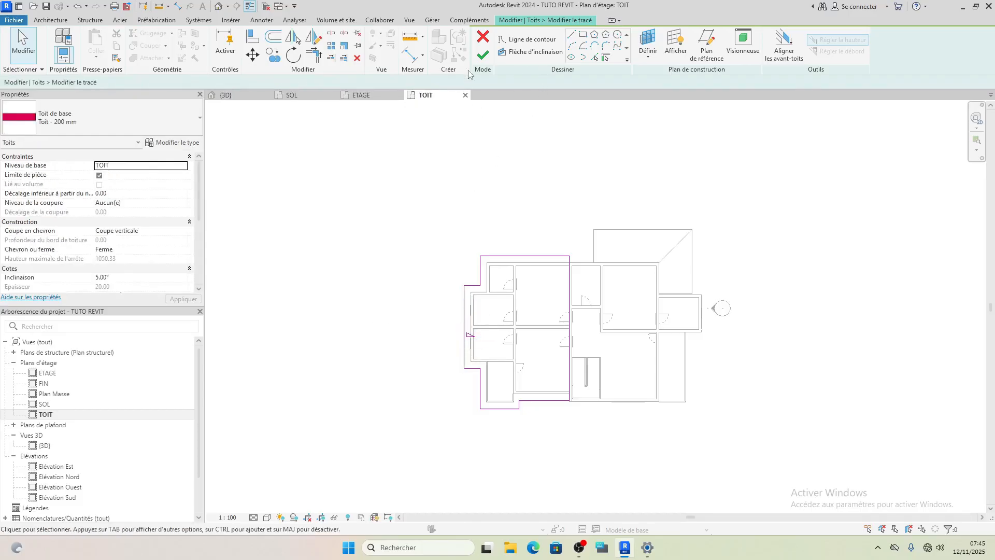
left_click(482, 54)
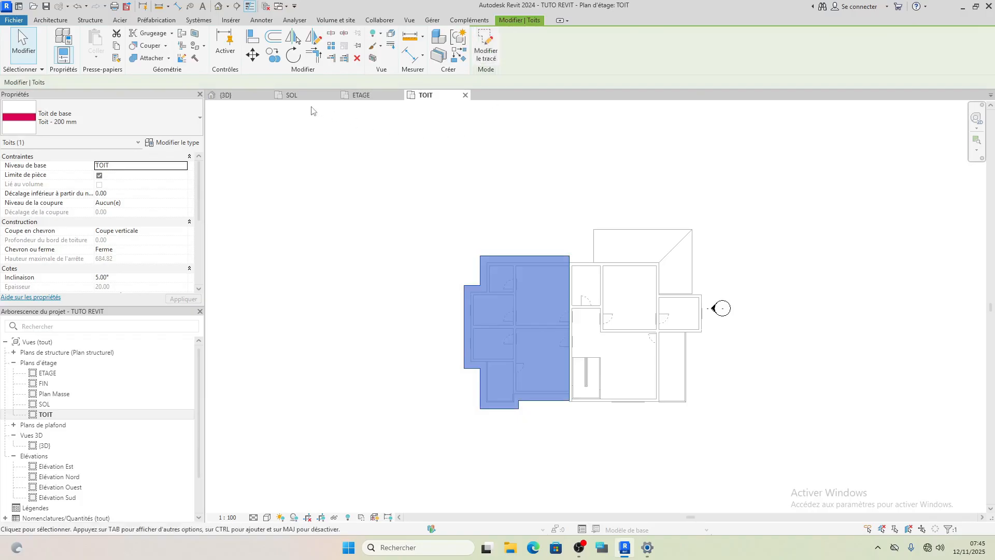
Inspect the low-slope left-wing roof in the {3D} view from the rear and front of the house.
left_click(248, 98)
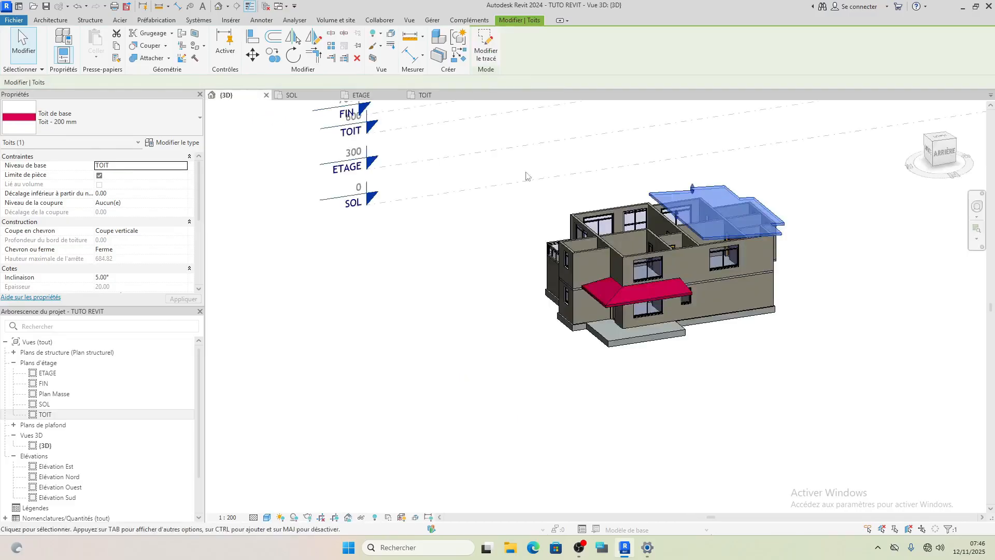
left_click(830, 255)
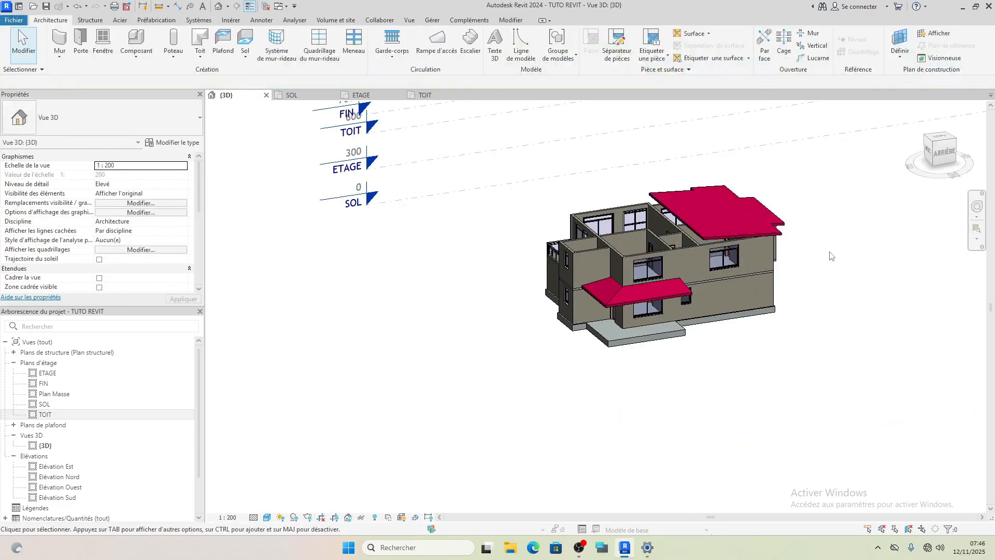
middle_click_drag(830, 255, 568, 249, "shift")
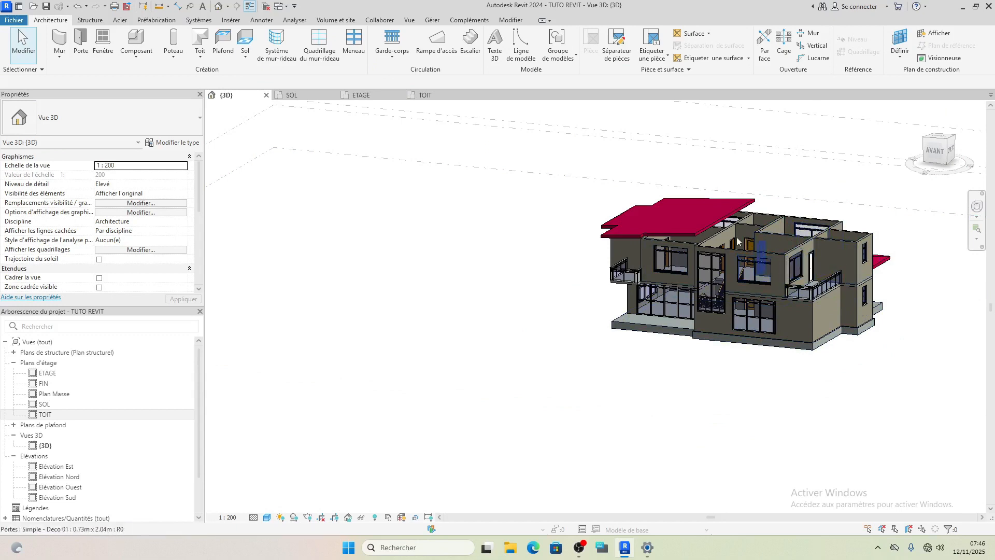
In the TOIT floor plan, sketch a footprint roof boundary around the right wing with a 50 cm overhang and slope definition switched off.
left_click(425, 95)
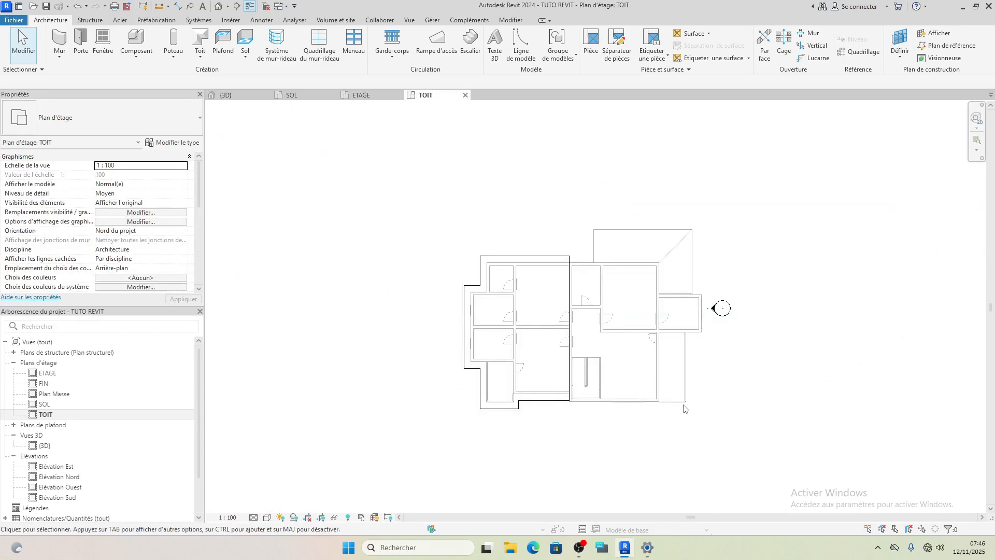
scroll(684, 409, "up", 3)
left_click(200, 42)
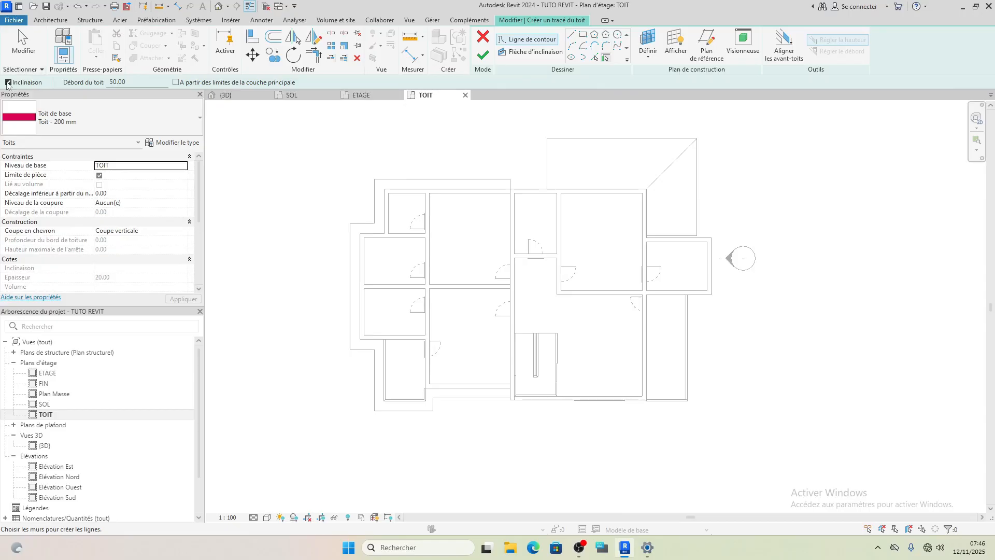
left_click(7, 82)
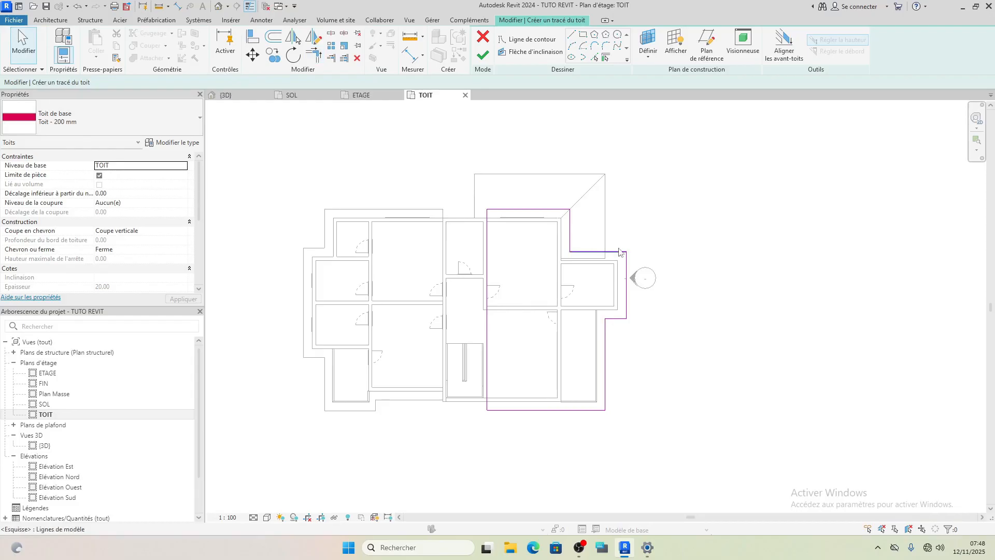
scroll(644, 278, "up", 3)
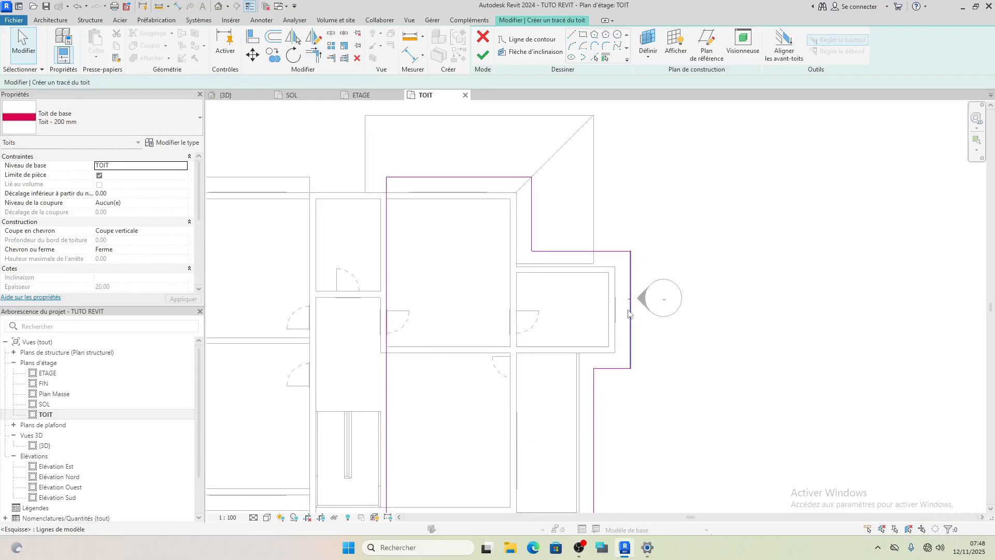
scroll(634, 295, "up", 2)
scroll(628, 314, "down", 4)
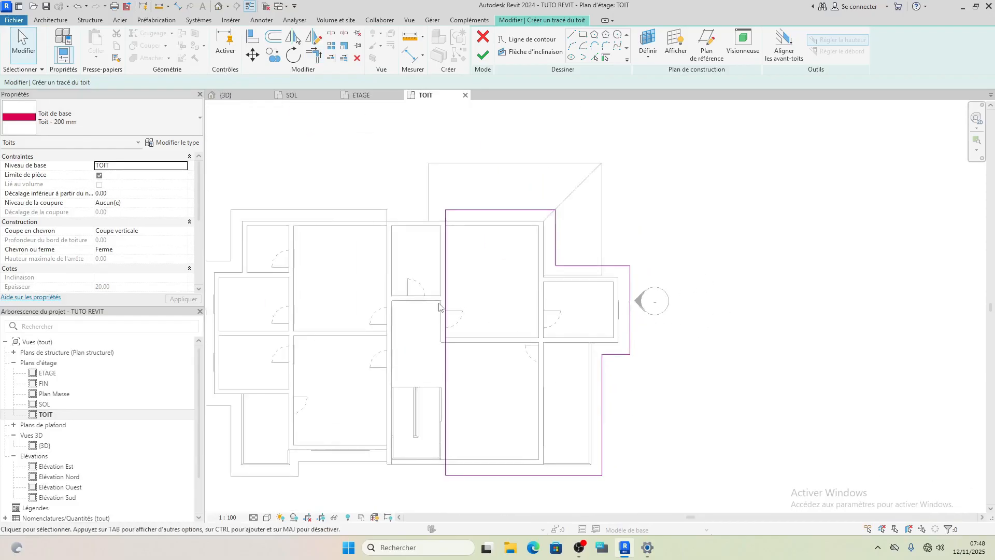
Define a slope of 5° on the rightmost edge of the right-wing roof boundary.
left_click(628, 307)
left_click(652, 339)
left_click(629, 308)
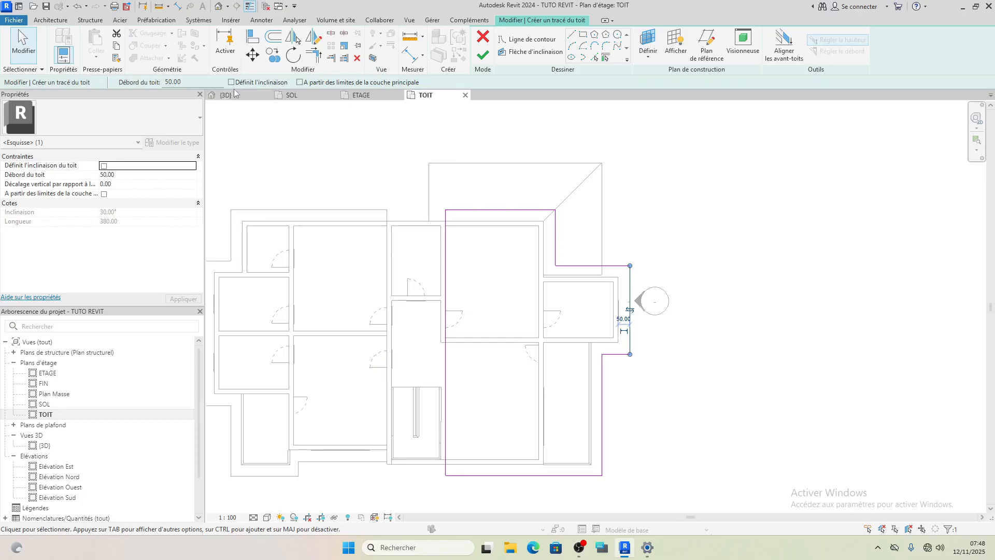
left_click(104, 165)
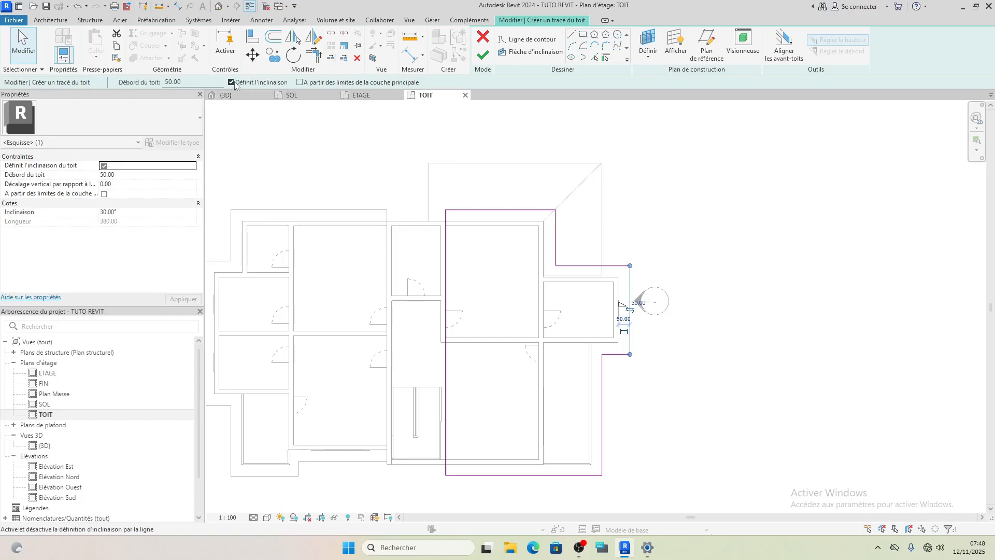
left_click(622, 319)
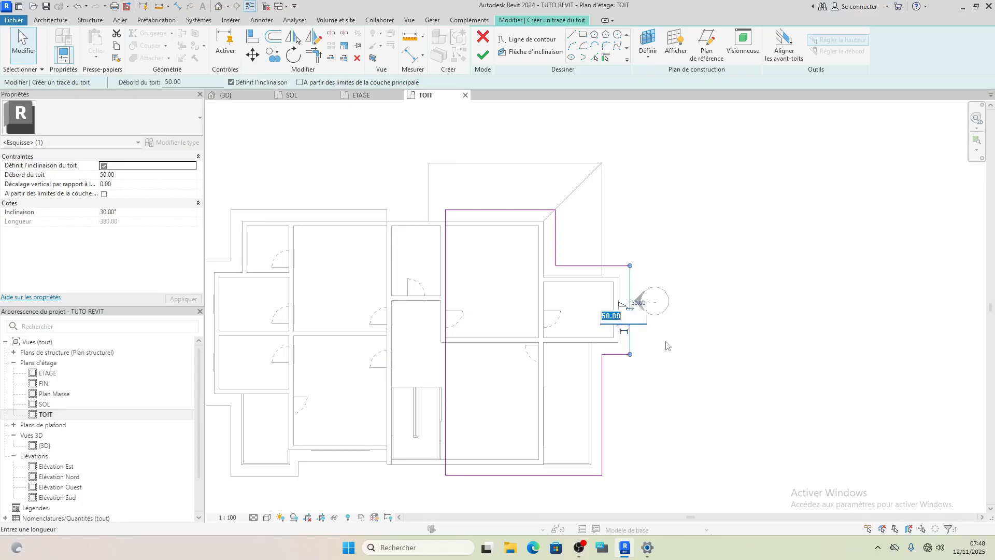
left_click(640, 304)
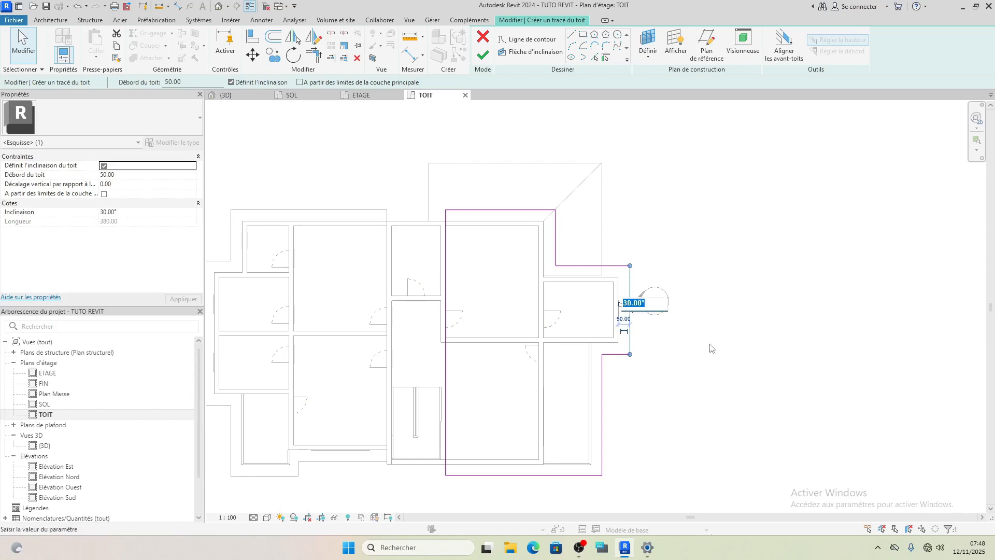
type("5")
key("Return")
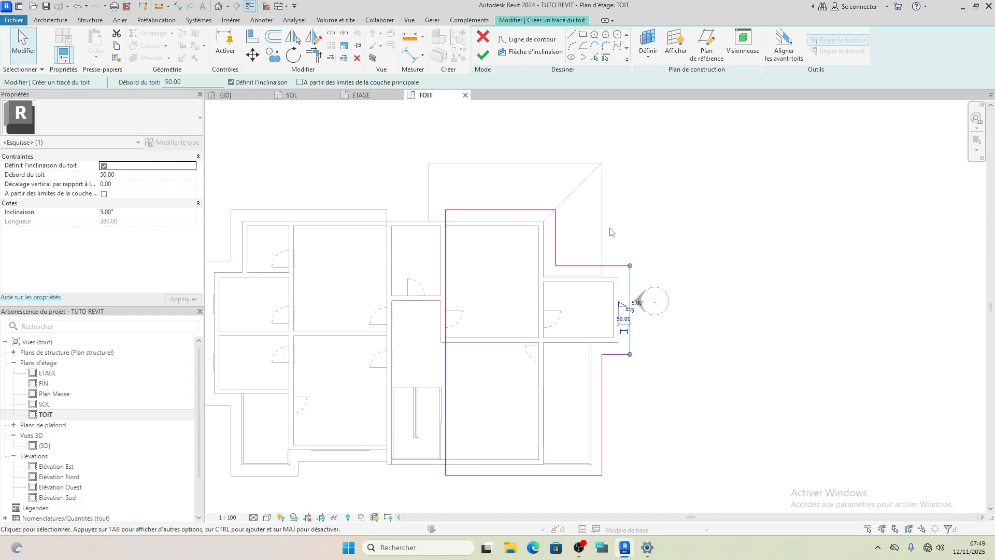
Finish the right-wing roof sketch and check the roof in the {3D} view.
left_click(489, 58)
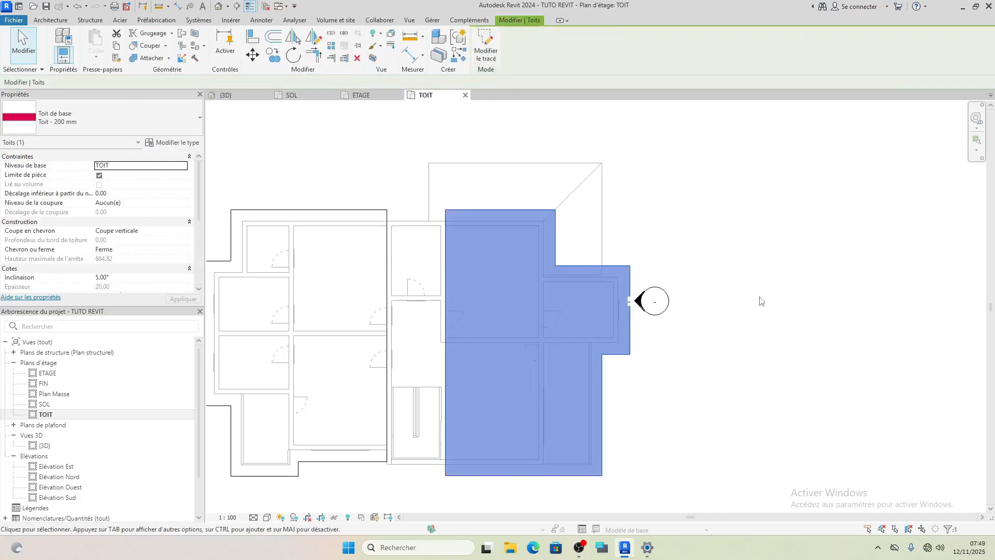
left_click(758, 298)
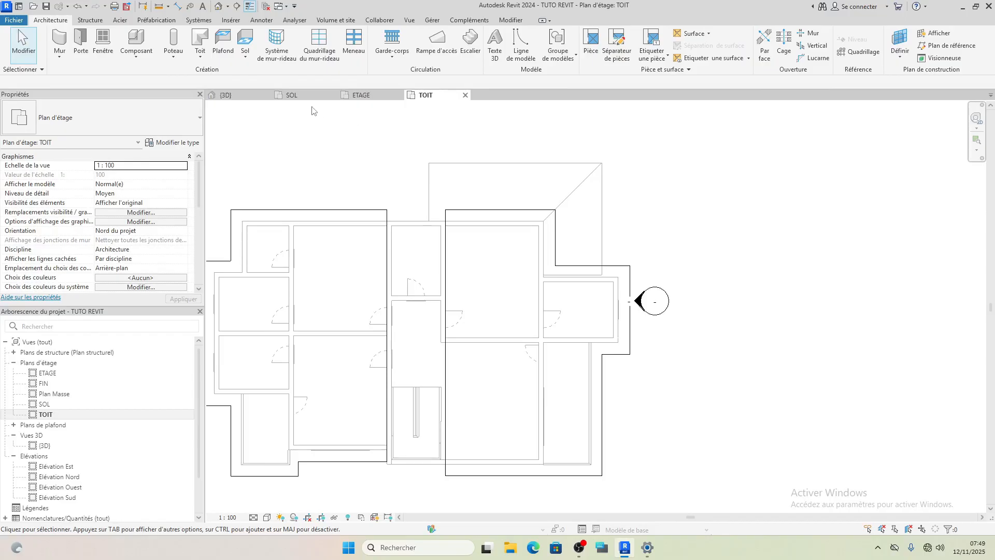
left_click(231, 95)
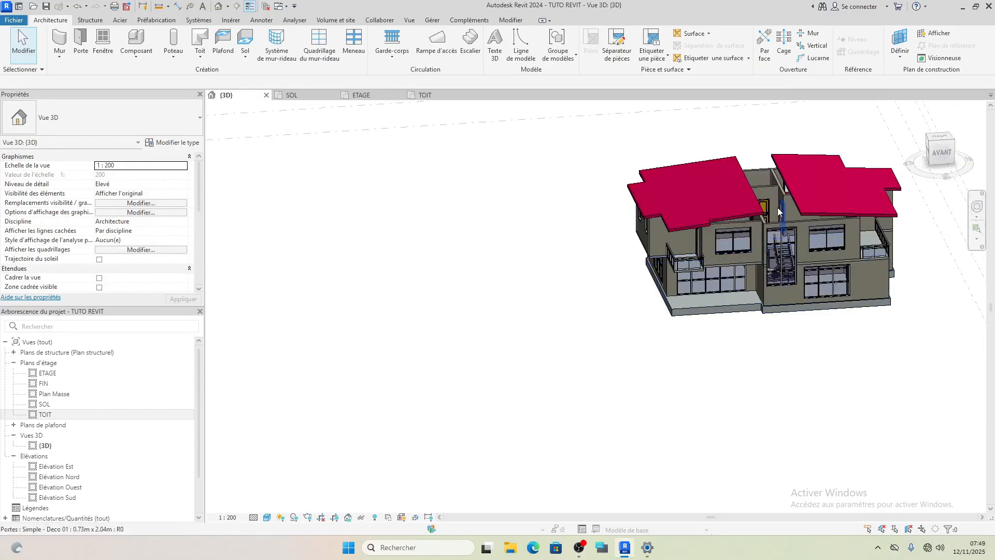
scroll(781, 190, "up", 3)
middle_click_drag(782, 190, 640, 304)
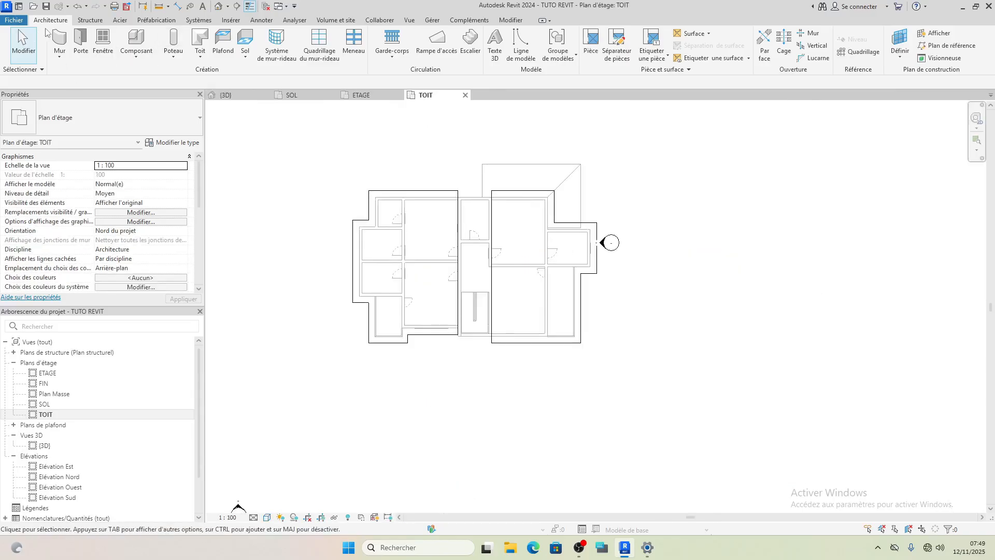
In the TOIT floor plan, sketch a rectangular footprint roof boundary over the central stairwell strip, 210 cm wide, aligning its edges with the walls and wing roofs.
left_click(200, 42)
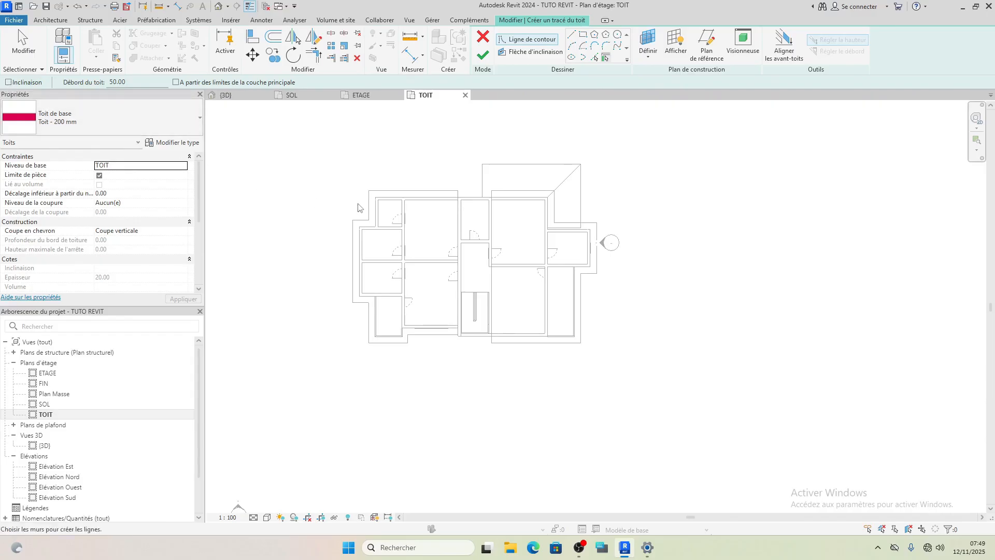
scroll(472, 240, "up", 3)
left_click(583, 35)
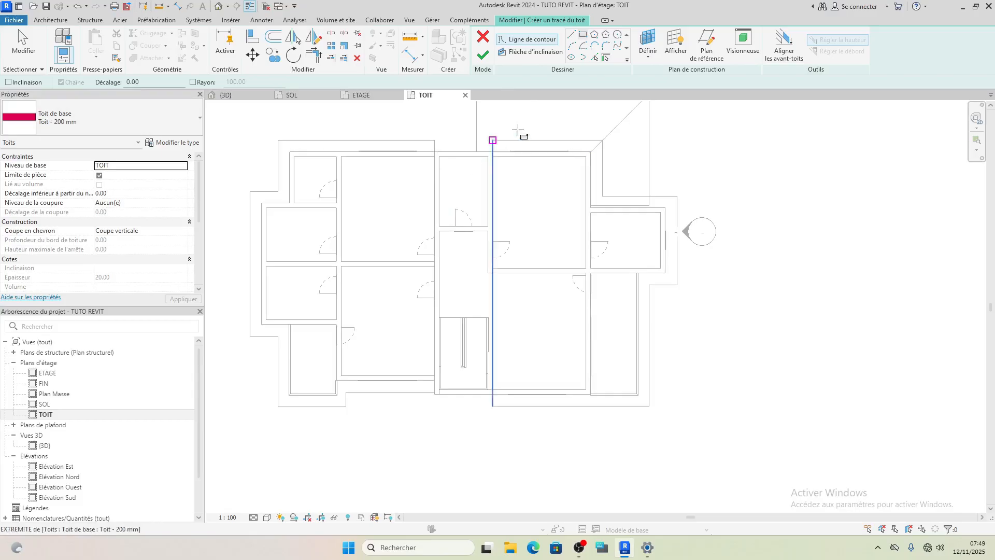
key("a")
key("l")
scroll(533, 436, "up", 2)
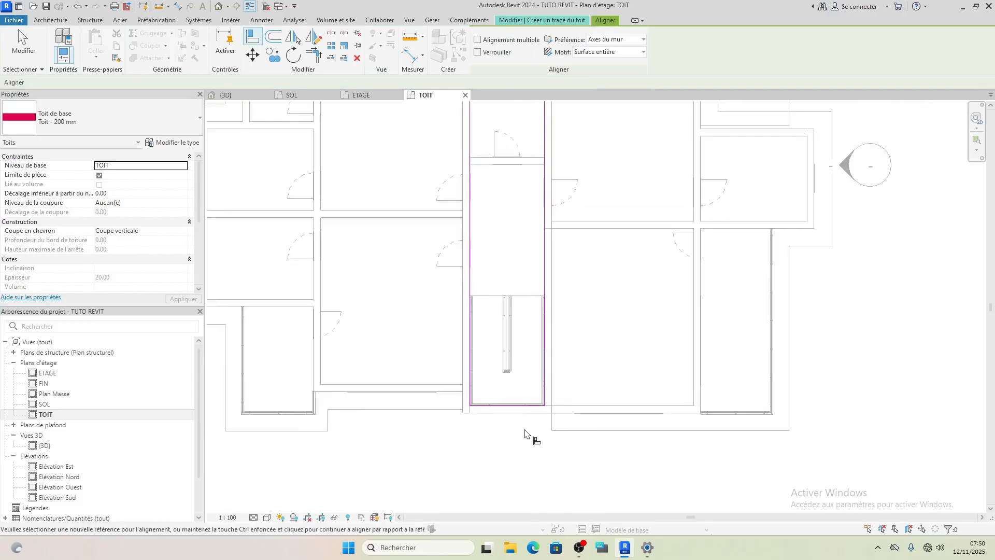
scroll(529, 436, "down", 4)
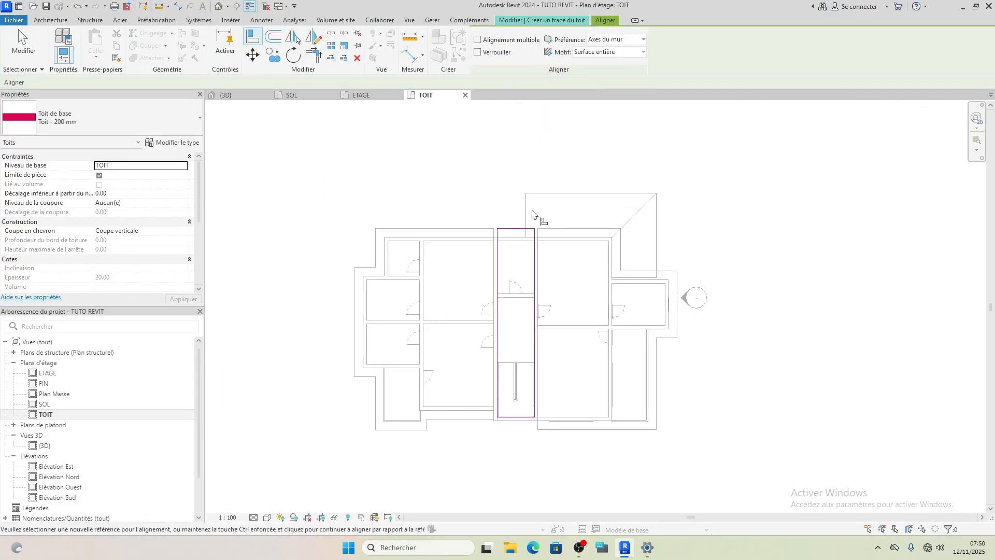
key("Escape")
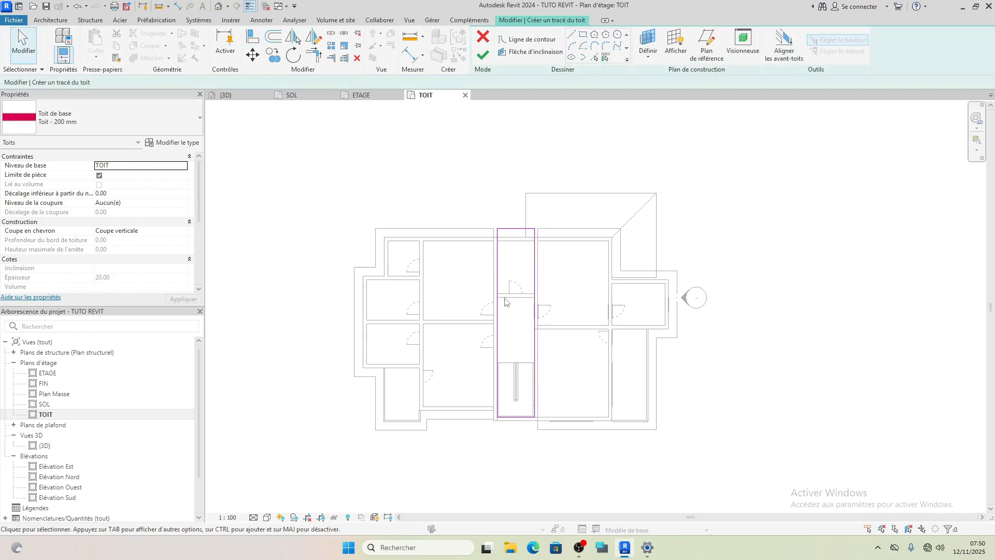
Define a slope of 5° on the central roof's short rear edge and finish the roof sketch.
left_click(521, 229)
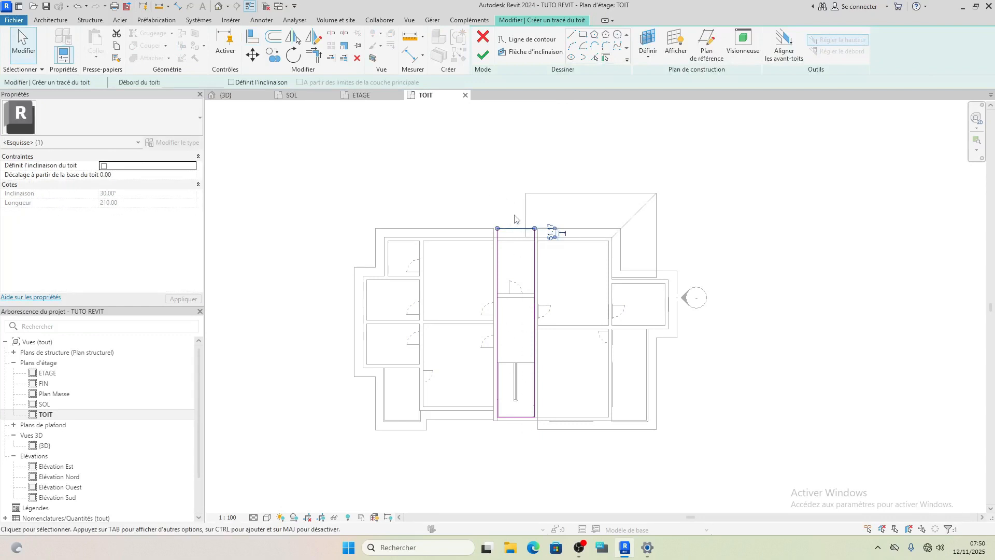
left_click(232, 82)
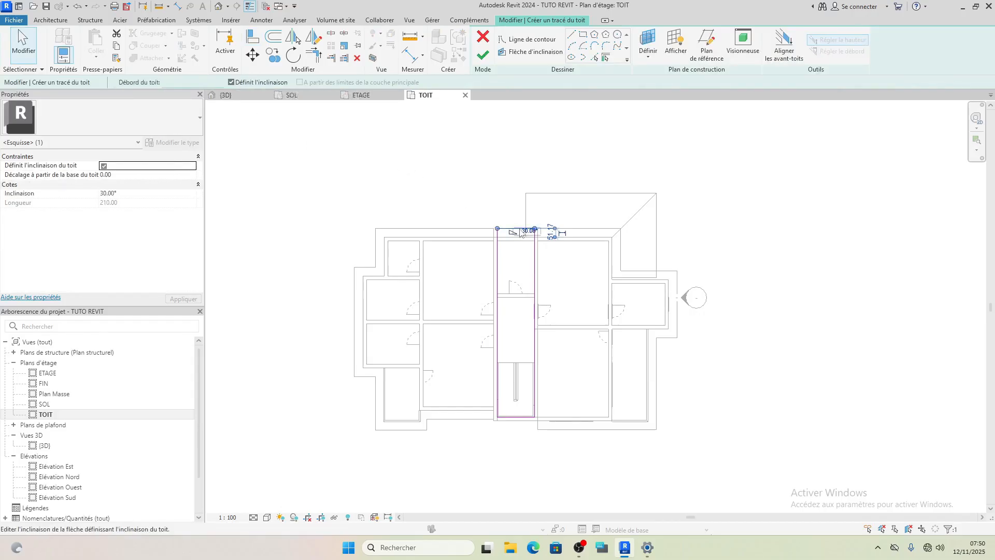
left_click(520, 231)
type("5")
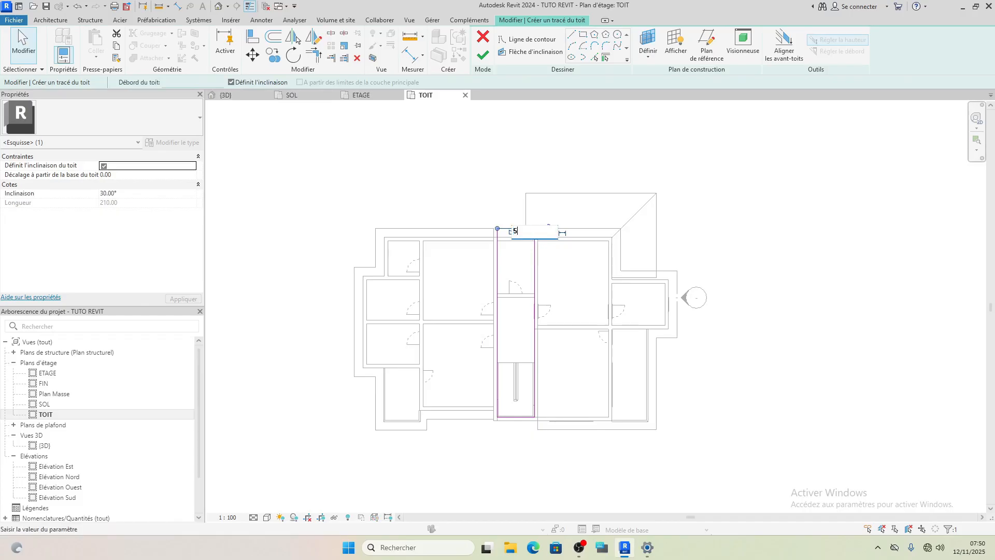
key("Return")
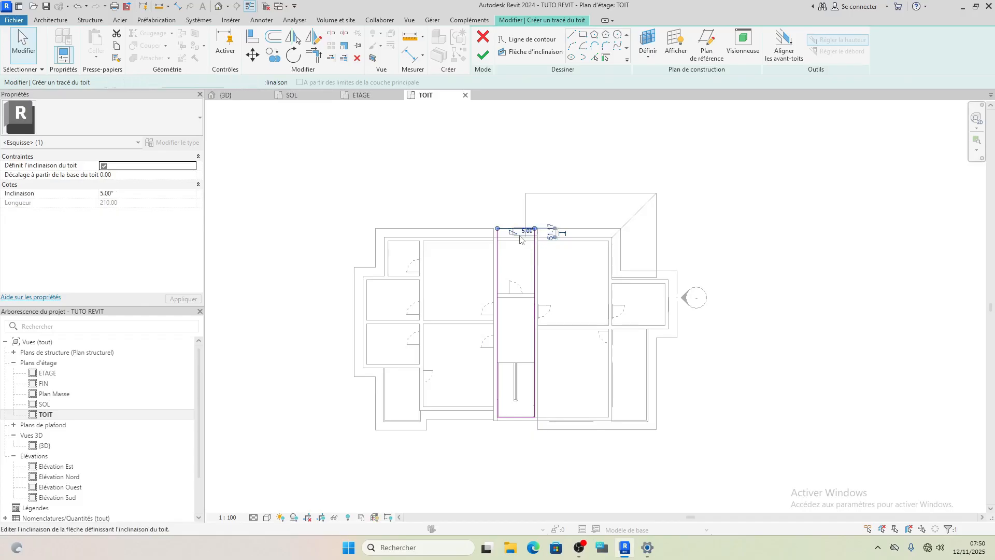
left_click(483, 55)
Inspect the central roof and its gaps to the two wing roofs in the {3D} view, from the front and from above.
left_click(226, 95)
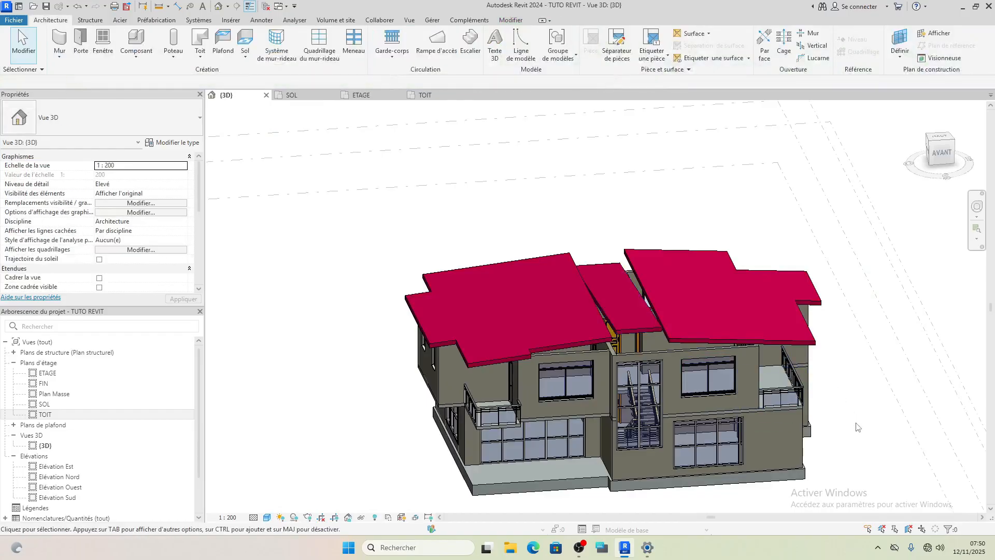
scroll(858, 427, "up", 3)
scroll(858, 427, "down", 3)
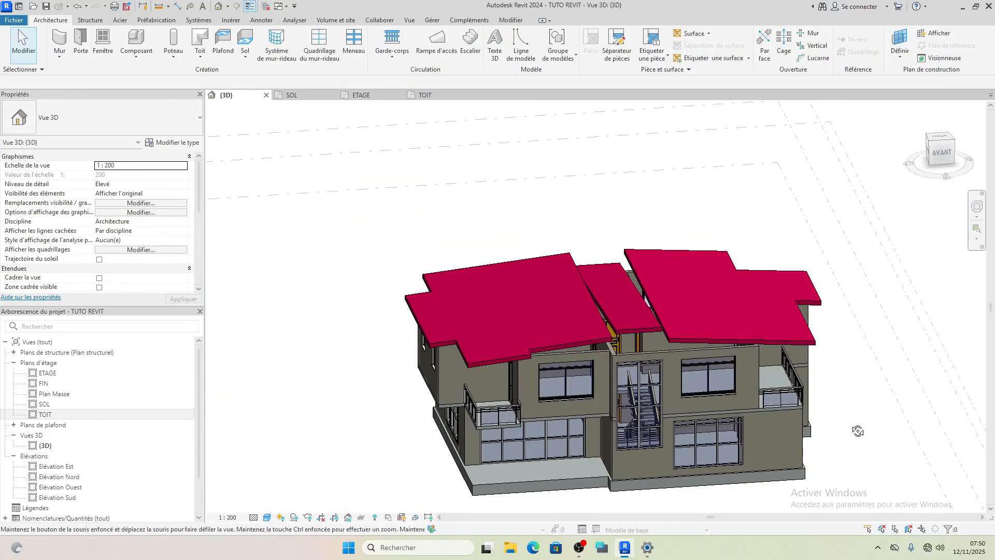
middle_click_drag(851, 428, 858, 329, "shift")
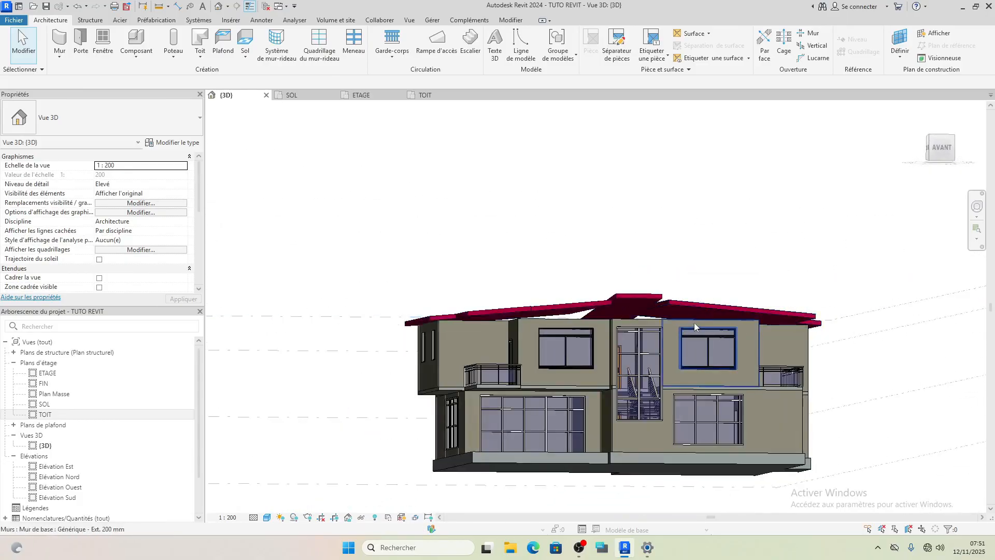
scroll(695, 322, "up", 4)
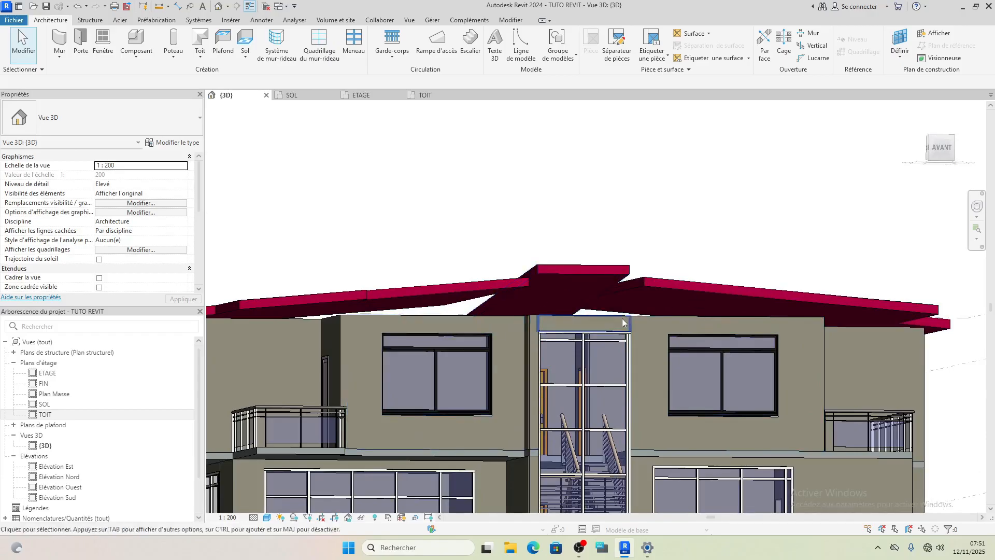
scroll(694, 267, "down", 3)
middle_click_drag(694, 267, 654, 407, "shift")
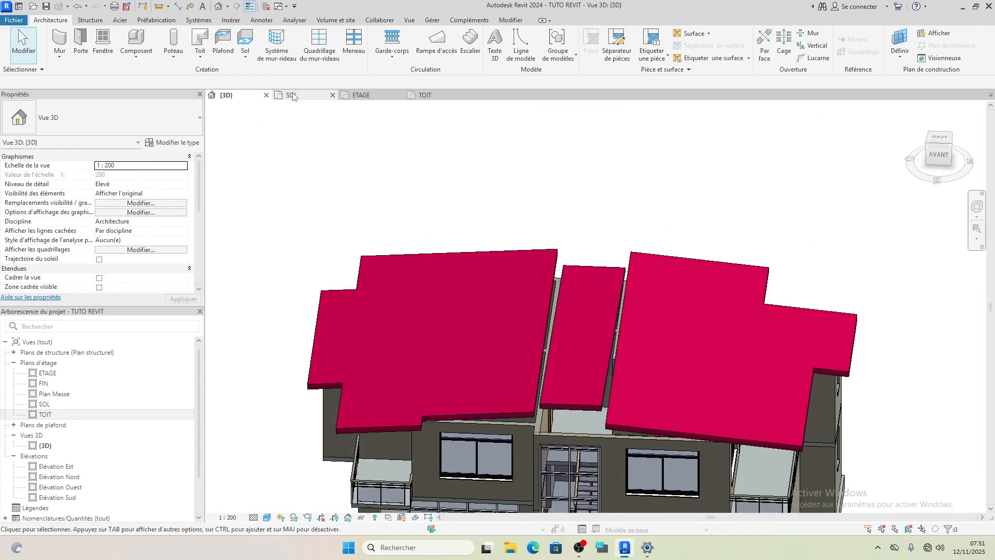
In the TOIT floor plan, draw a Générique - Ext. 200 mm wall with base offset 0 along the gap beside the left-wing roof, rear to front.
left_click(417, 98)
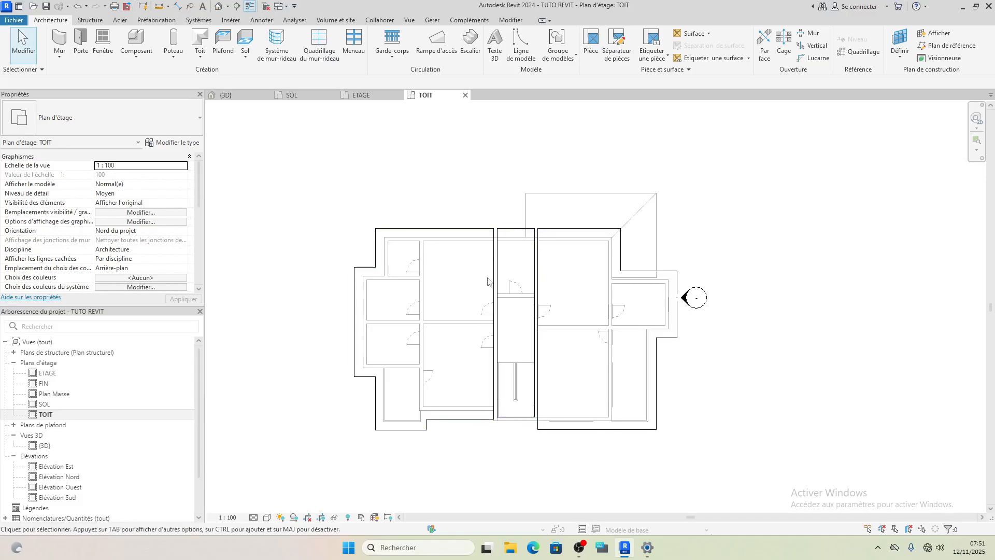
scroll(513, 350, "up", 2)
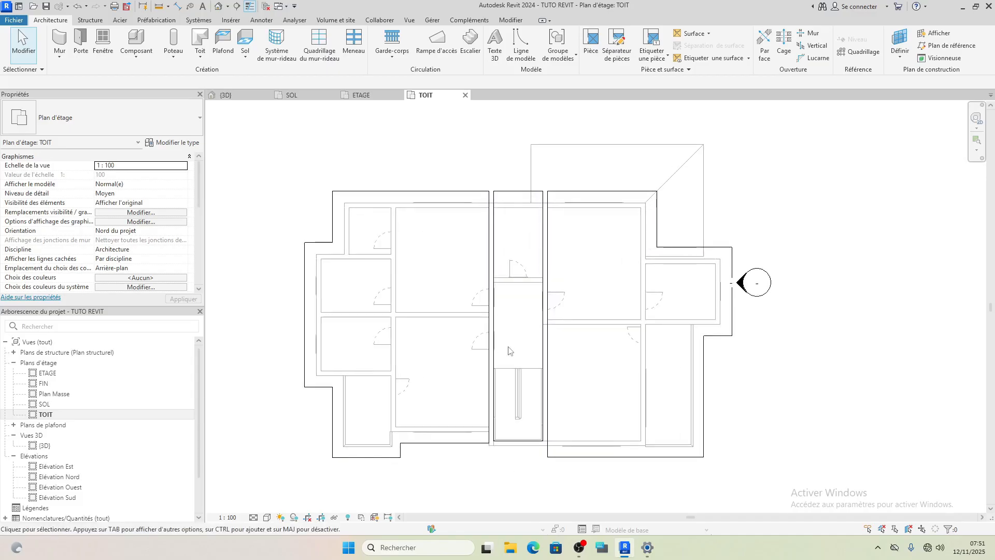
left_click(58, 42)
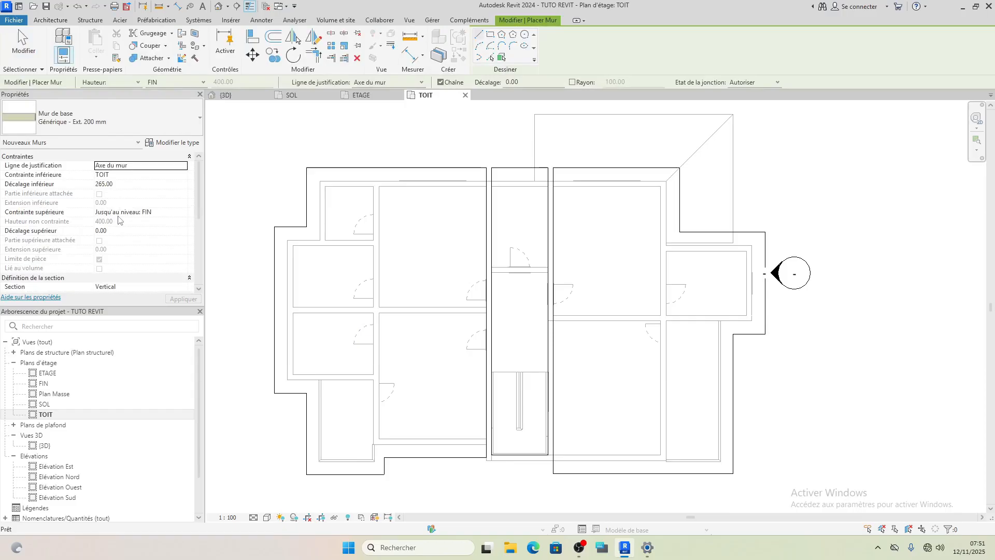
left_click(118, 185)
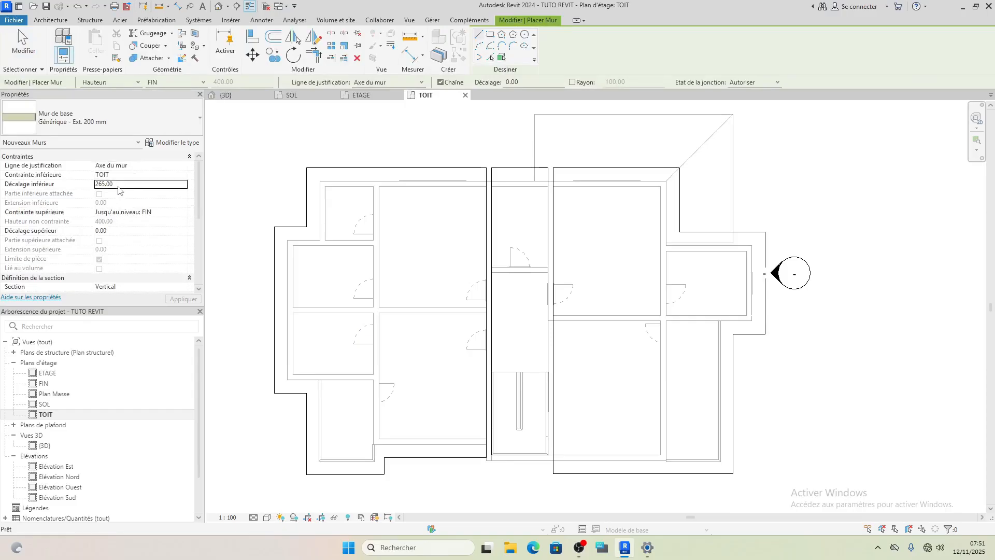
type("0")
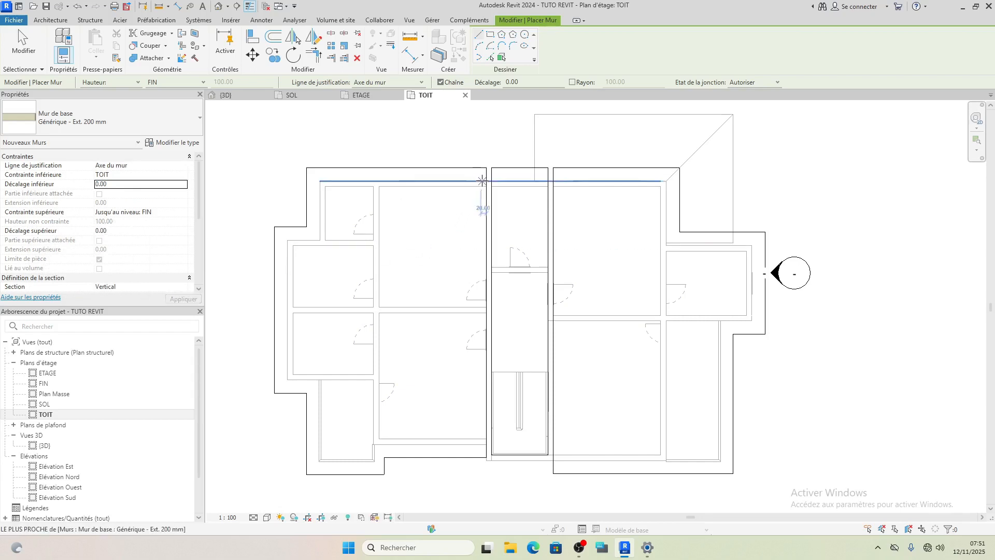
scroll(487, 185, "up", 1)
scroll(486, 184, "up", 2)
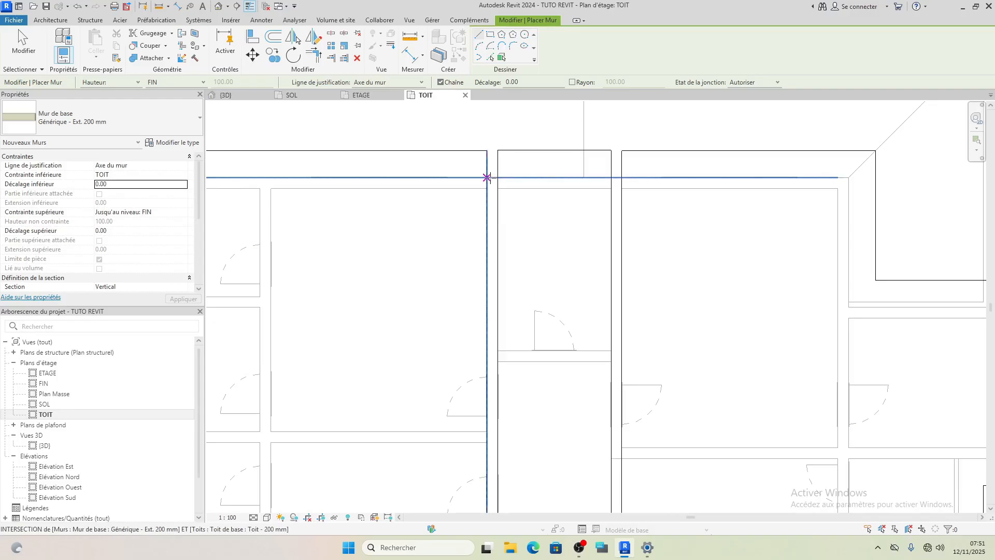
scroll(487, 178, "up", 4)
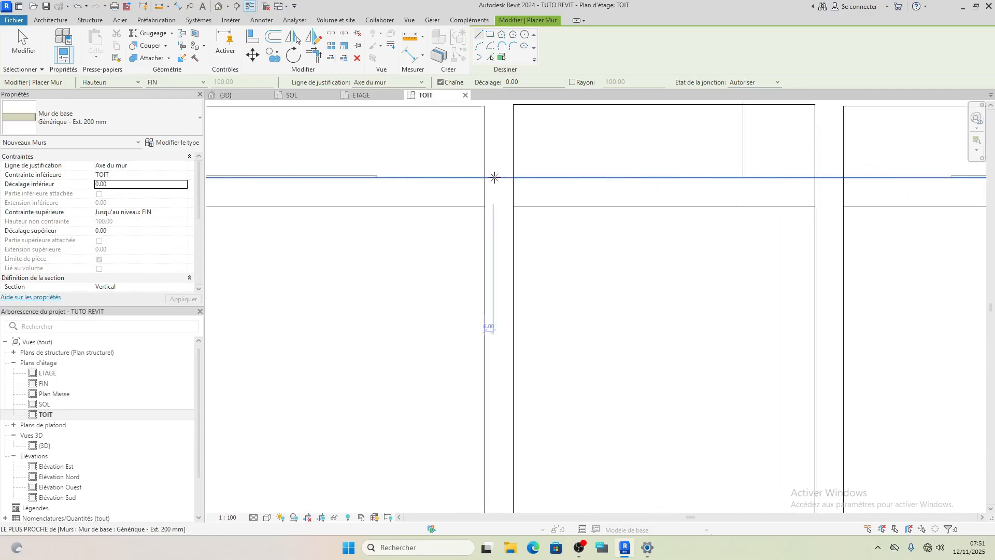
left_click(485, 192)
scroll(485, 192, "down", 5)
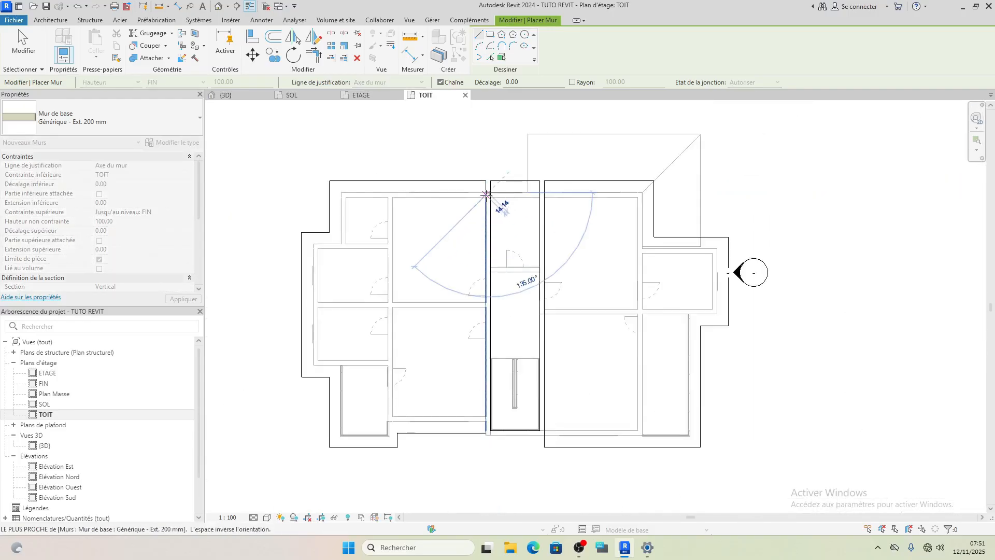
scroll(480, 431, "up", 4)
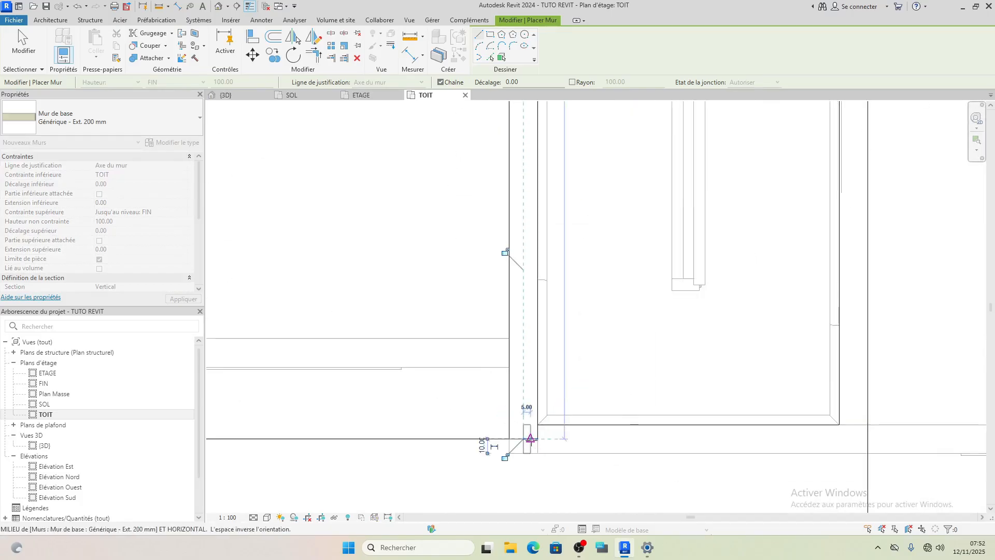
left_click(524, 439)
Continue the wall chain with a 232 cm segment across the front of the stairwell to the right-hand gap.
scroll(573, 438, "down", 1)
scroll(575, 439, "down", 2)
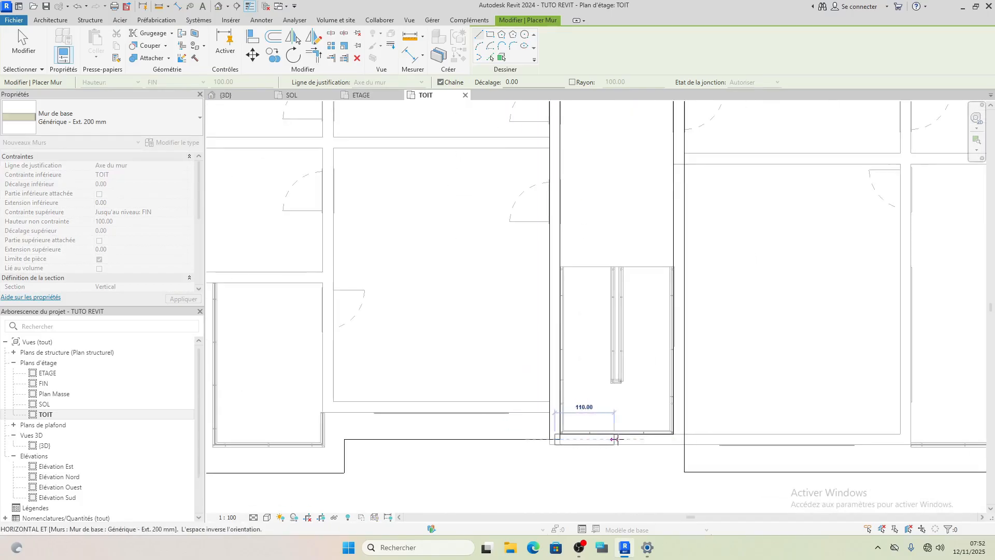
scroll(670, 436, "up", 3)
left_click(687, 437)
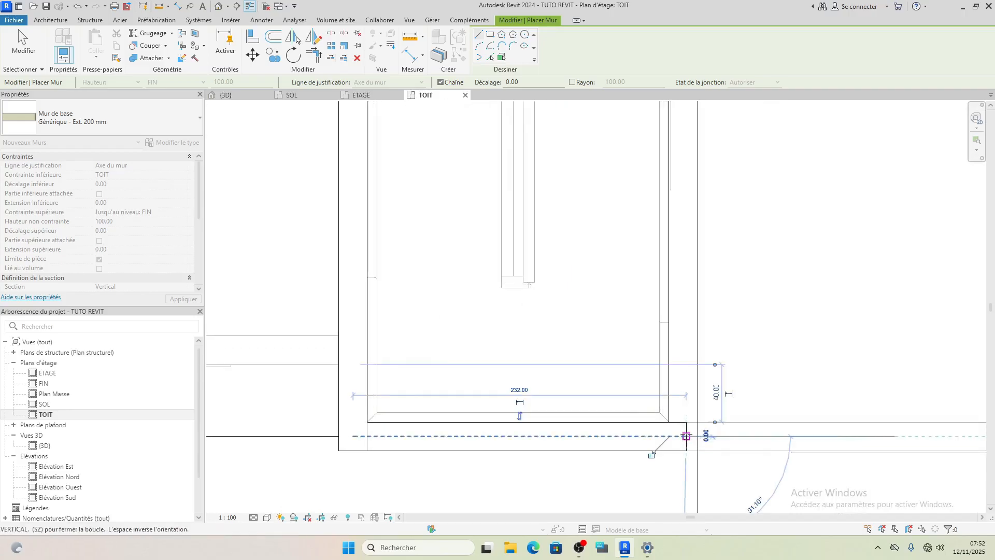
Draw the matching wall along the gap between the central roof and the right-wing roof, and end the wall chain.
scroll(687, 405, "down", 2)
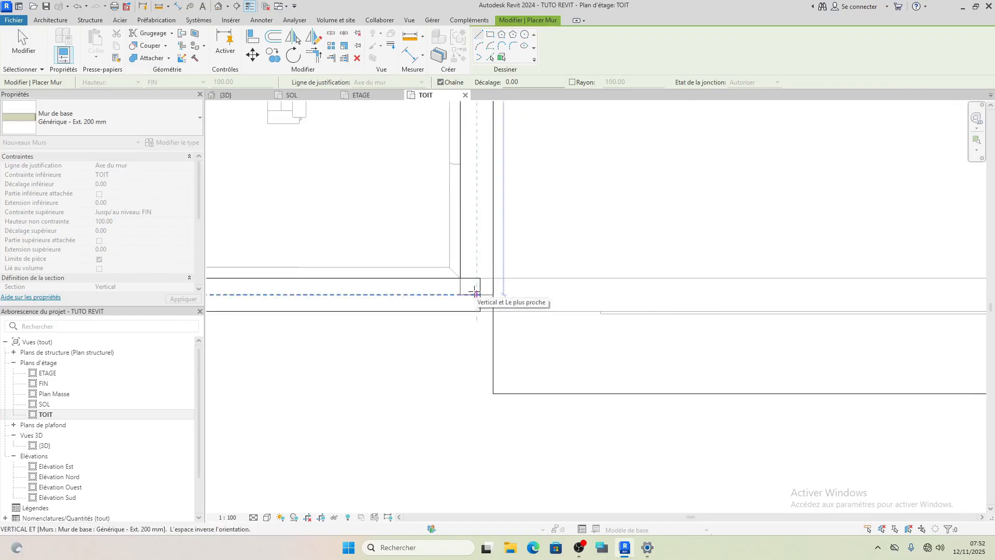
left_click(475, 294)
scroll(494, 334, "down", 2)
scroll(495, 334, "down", 3)
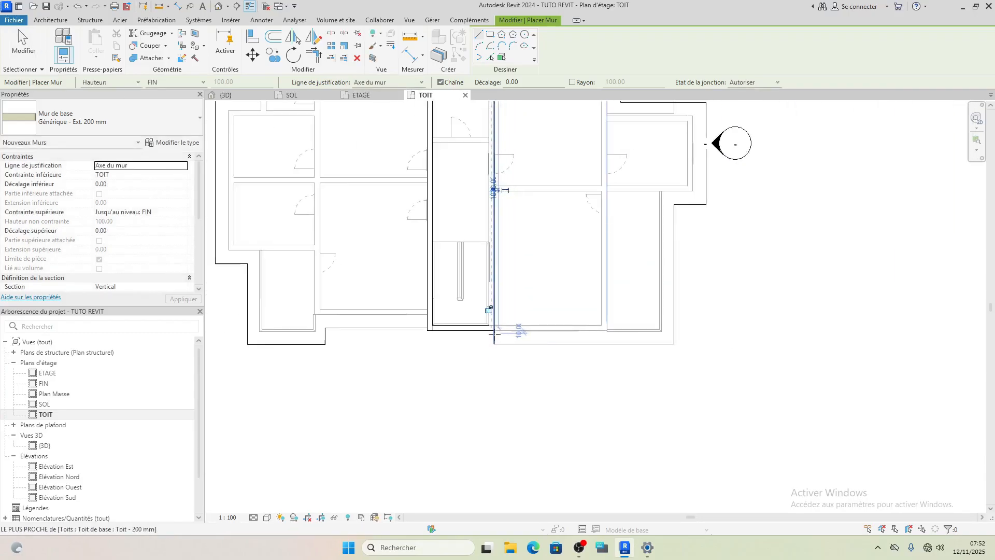
left_click(422, 332)
key("Escape")
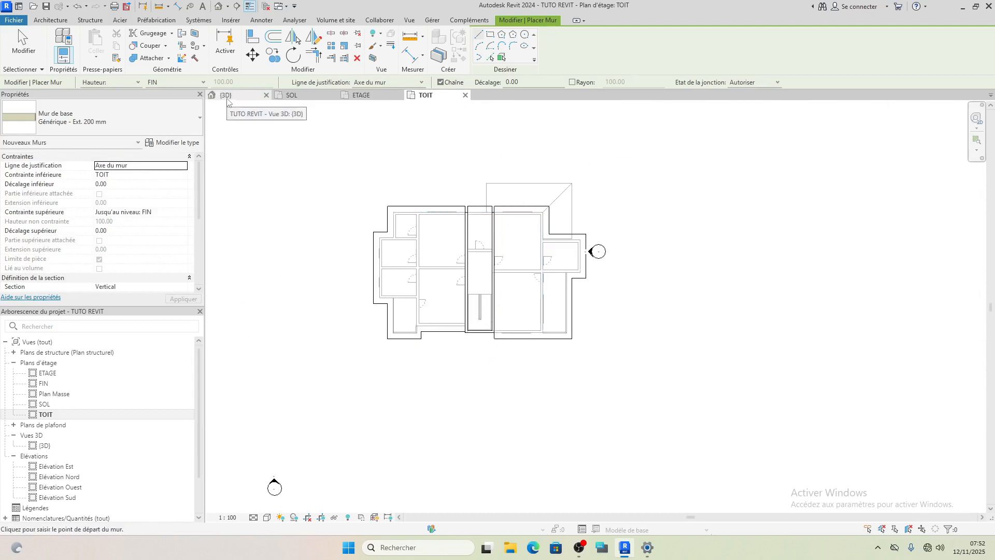
Examine the three stairwell walls and how they meet the central roof in the {3D} view, from the front and at an angle.
left_click(227, 98)
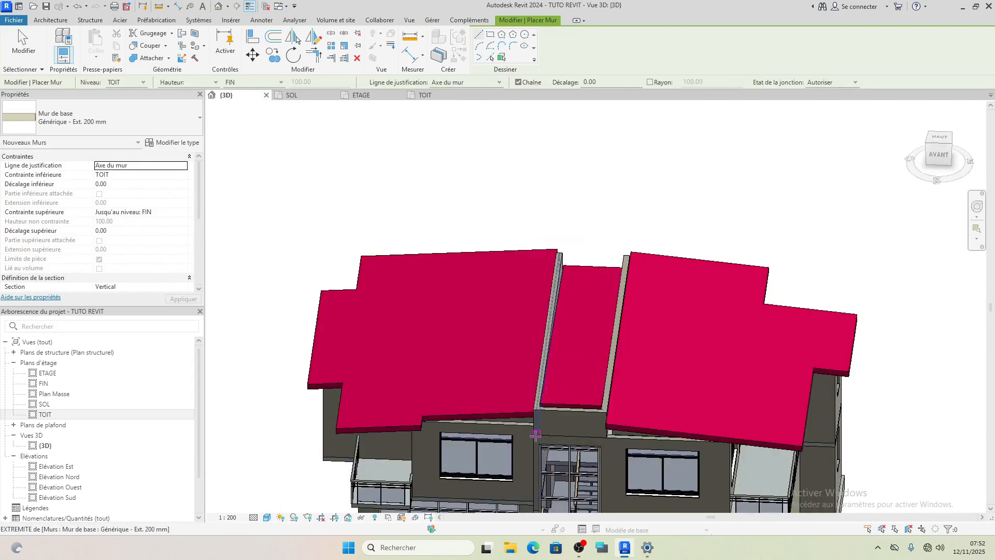
middle_click_drag(536, 434, 559, 313, "shift")
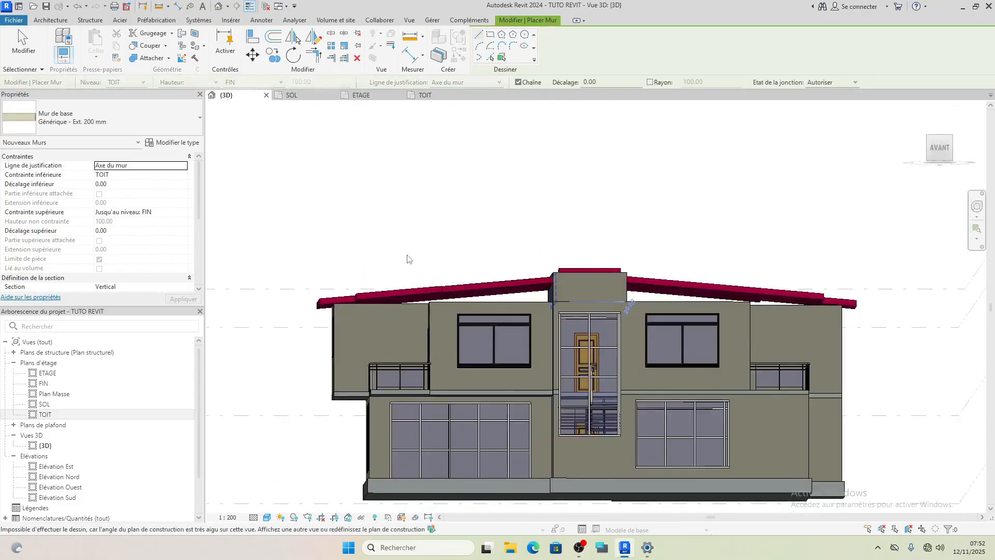
key("Escape")
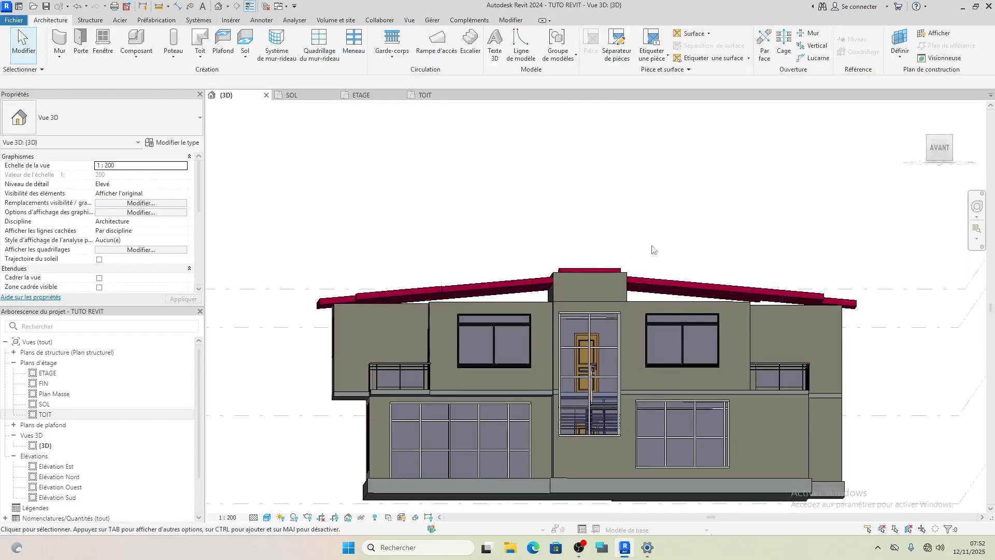
middle_click_drag(657, 251, 624, 301, "shift")
scroll(544, 316, "up", 3)
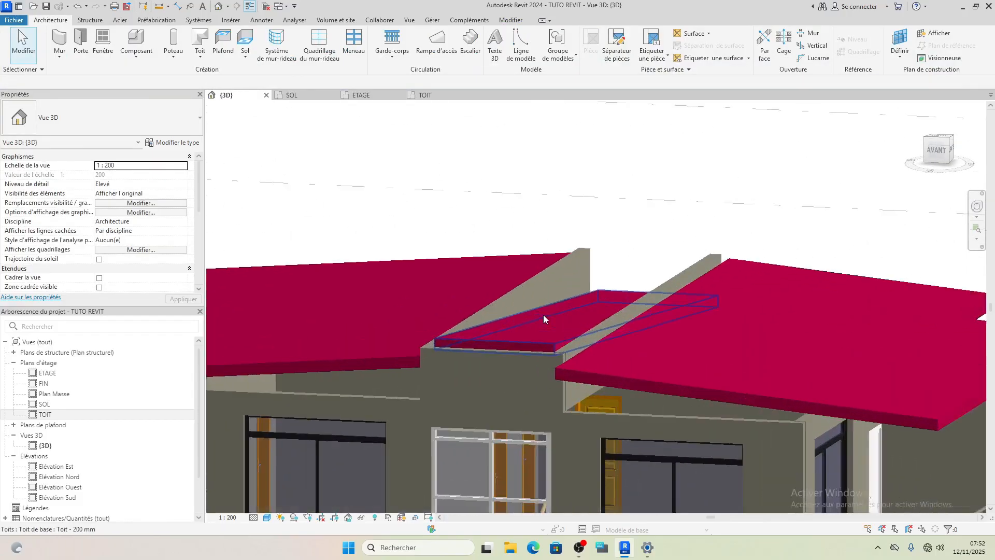
middle_click_drag(508, 344, 607, 355, "shift")
scroll(608, 356, "down", 5)
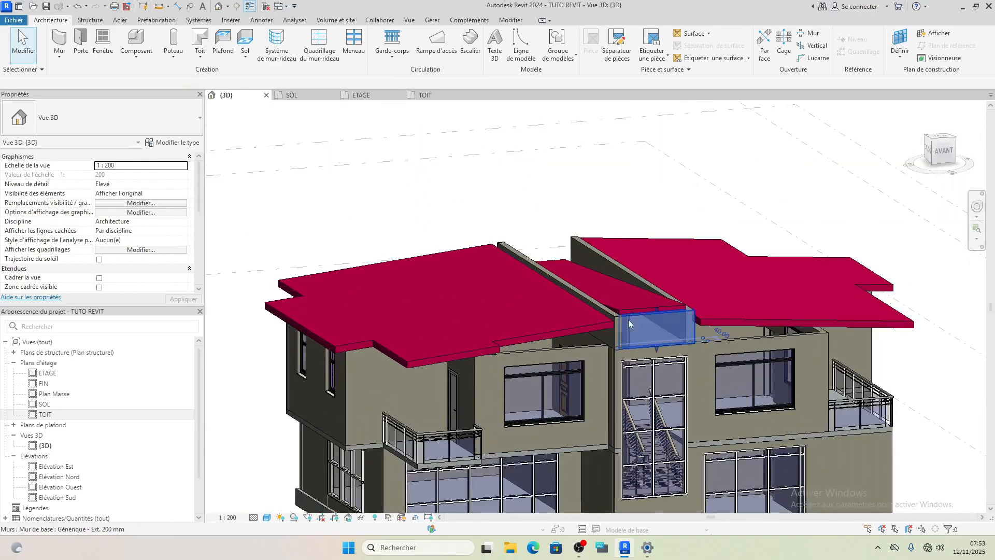
left_click(628, 320)
scroll(655, 305, "up", 5)
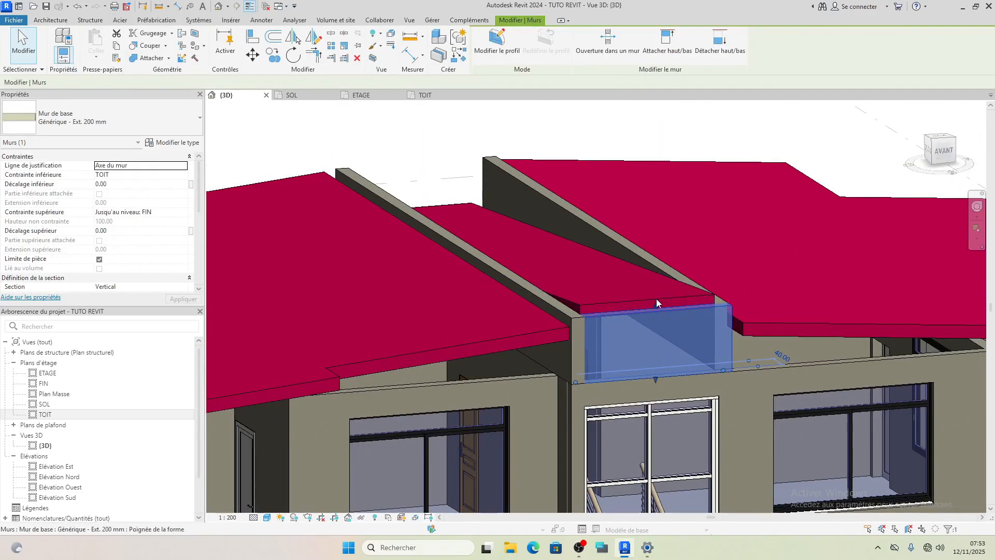
scroll(627, 303, "down", 2)
Edit the central roof's footprint in the TOIT floor plan and set the slope of its short rear edge to 3°.
left_click(626, 303)
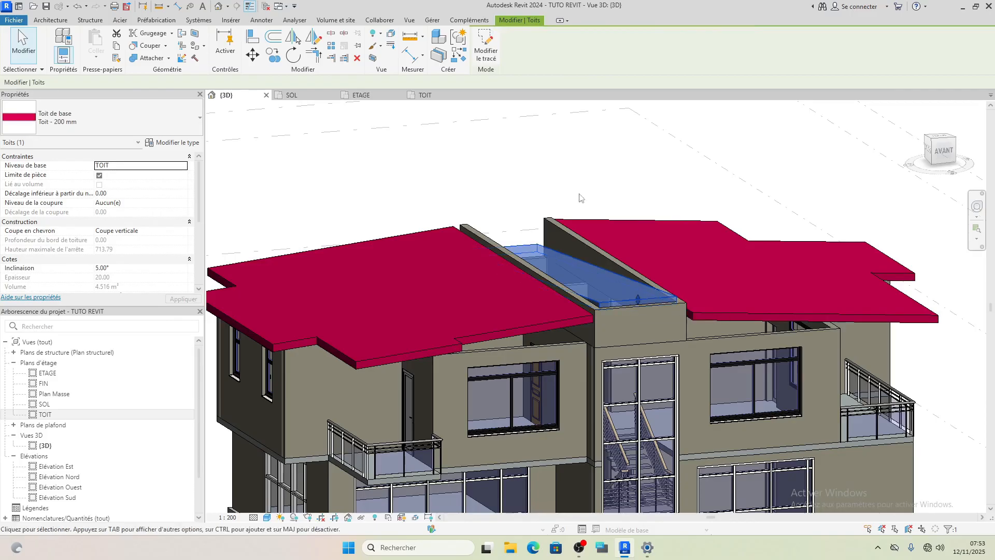
left_click(484, 45)
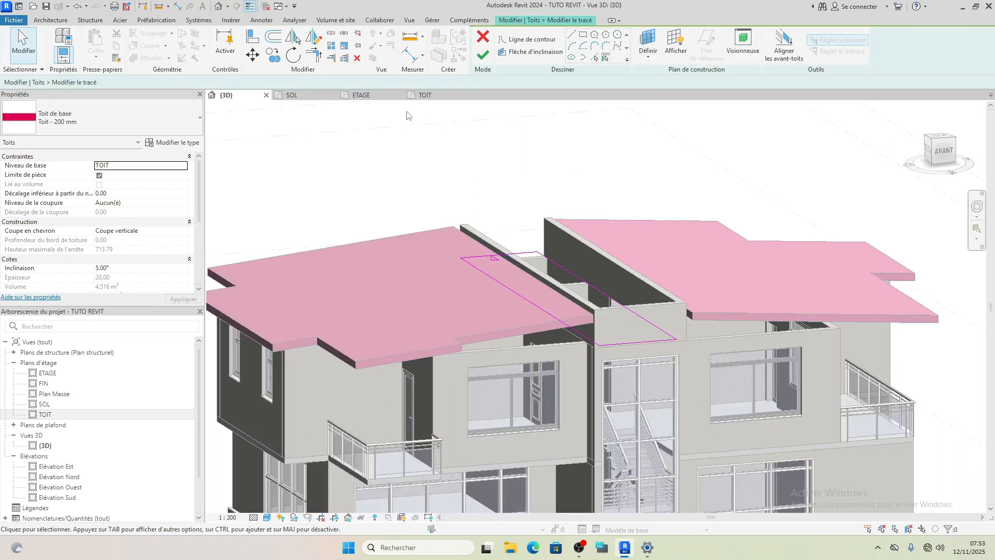
left_click(435, 96)
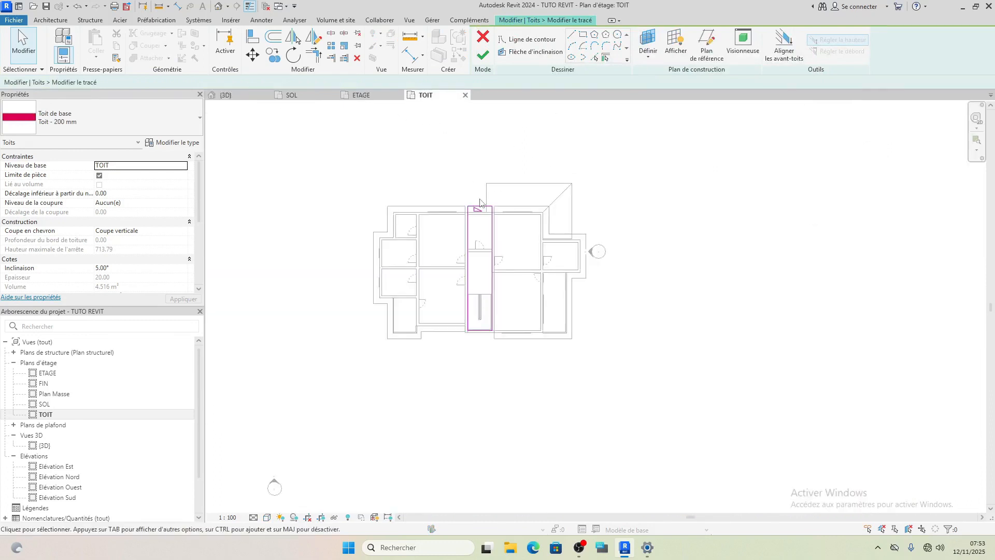
scroll(480, 202, "up", 3)
left_click(486, 216)
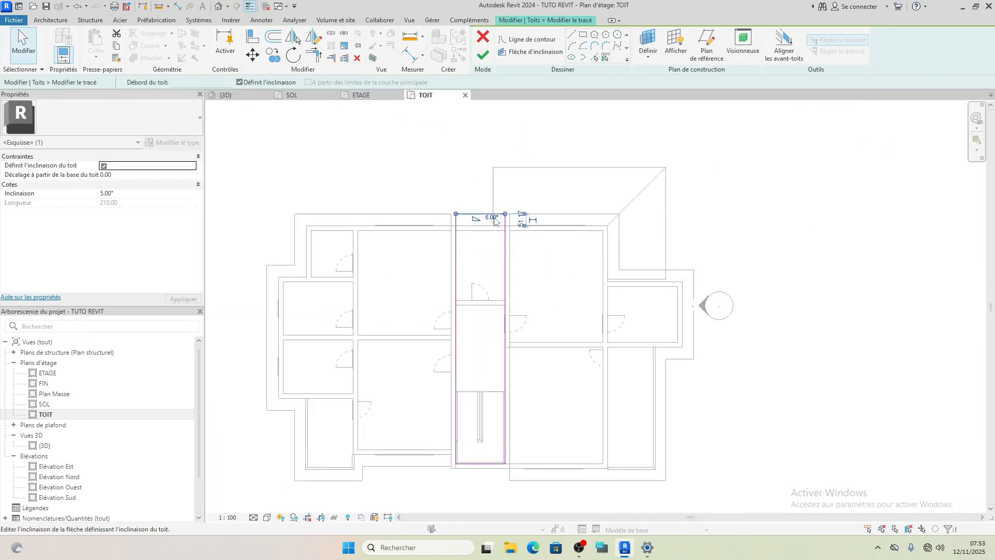
left_click(493, 218)
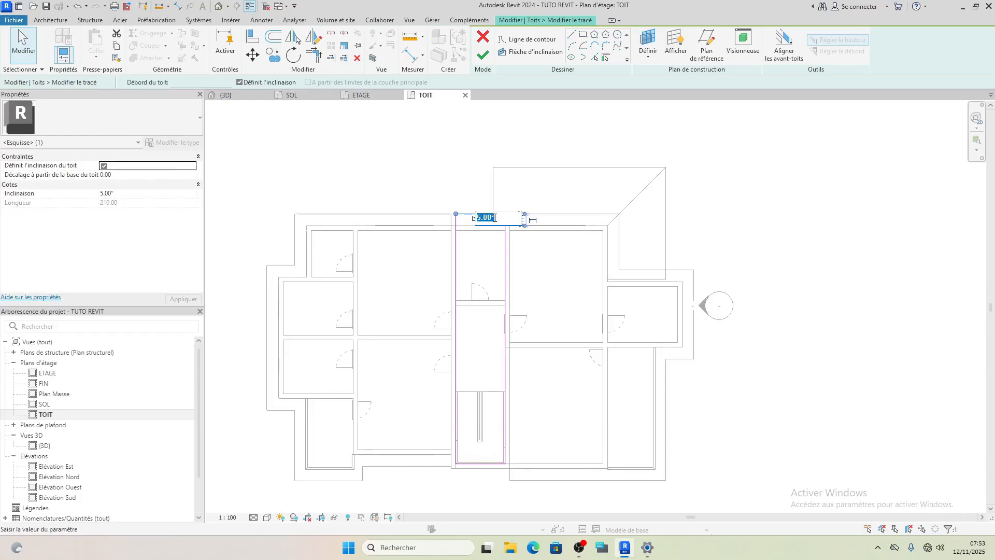
key("Return")
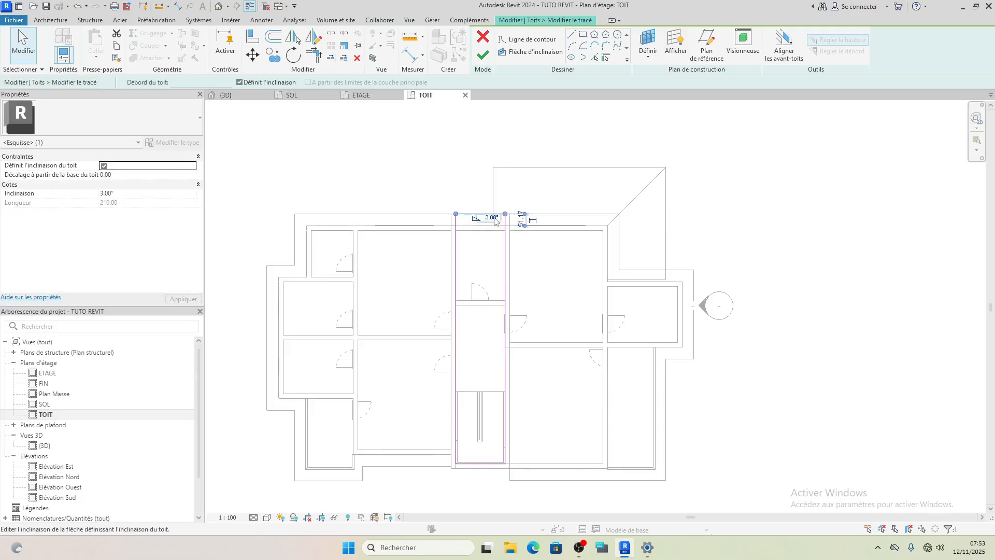
Finish the central roof sketch and check the roof against the stairwell walls in the {3D} view.
left_click(485, 58)
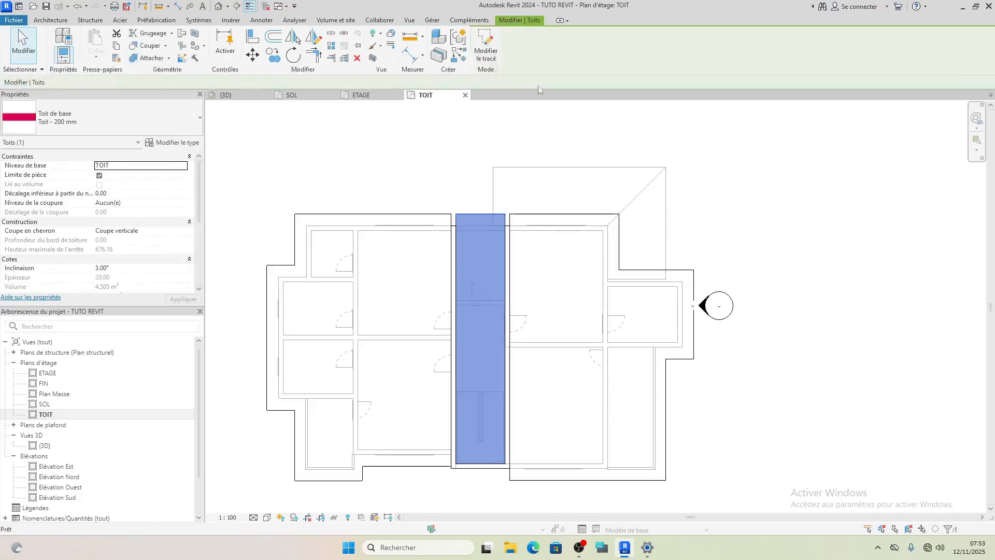
left_click(775, 225)
left_click(255, 98)
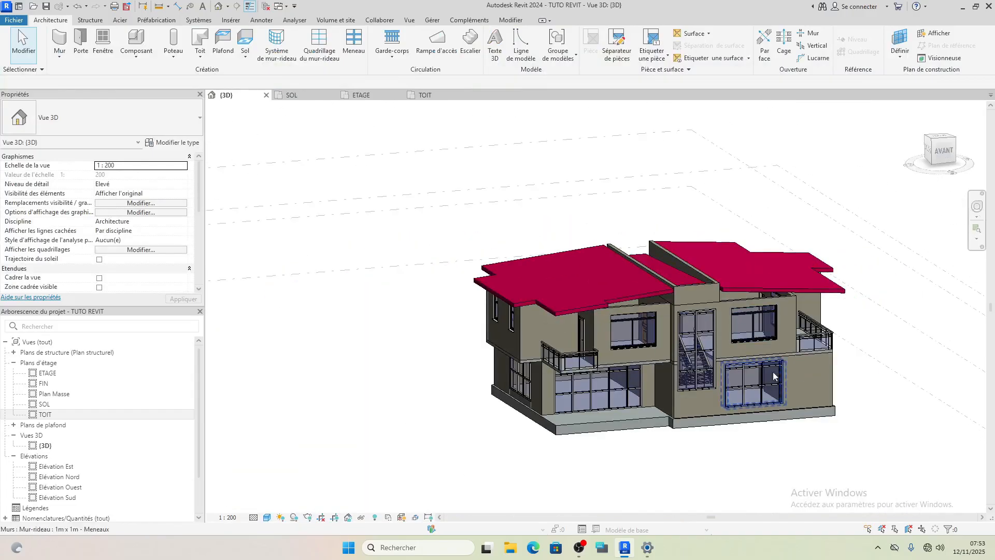
middle_click_drag(772, 371, 718, 372, "shift")
scroll(808, 324, "up", 3)
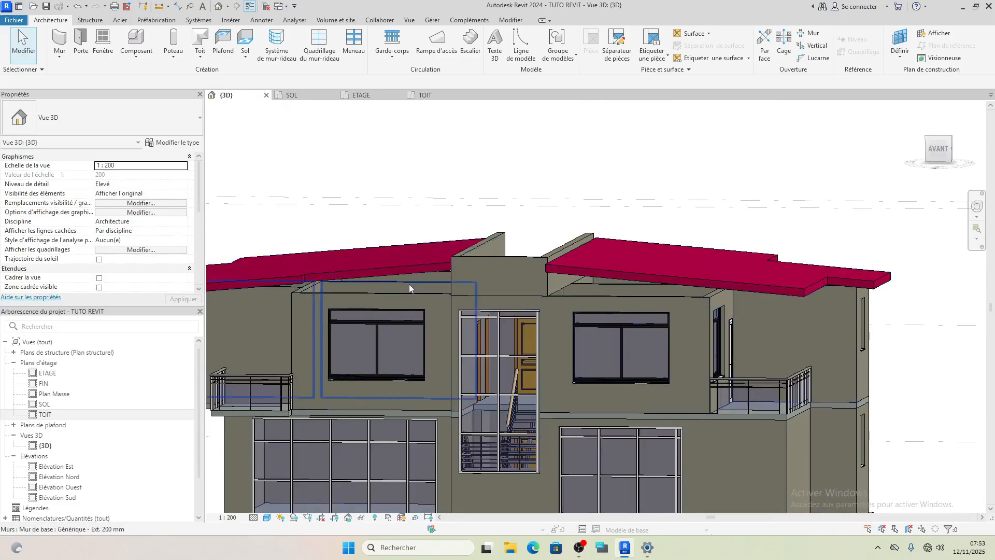
scroll(761, 298, "down", 3)
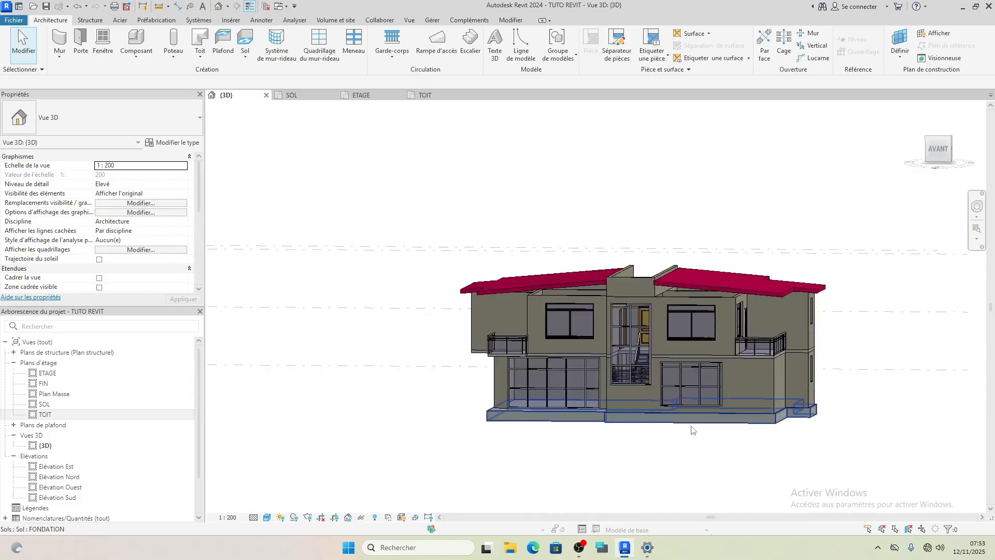
middle_click_drag(720, 428, 702, 441, "shift")
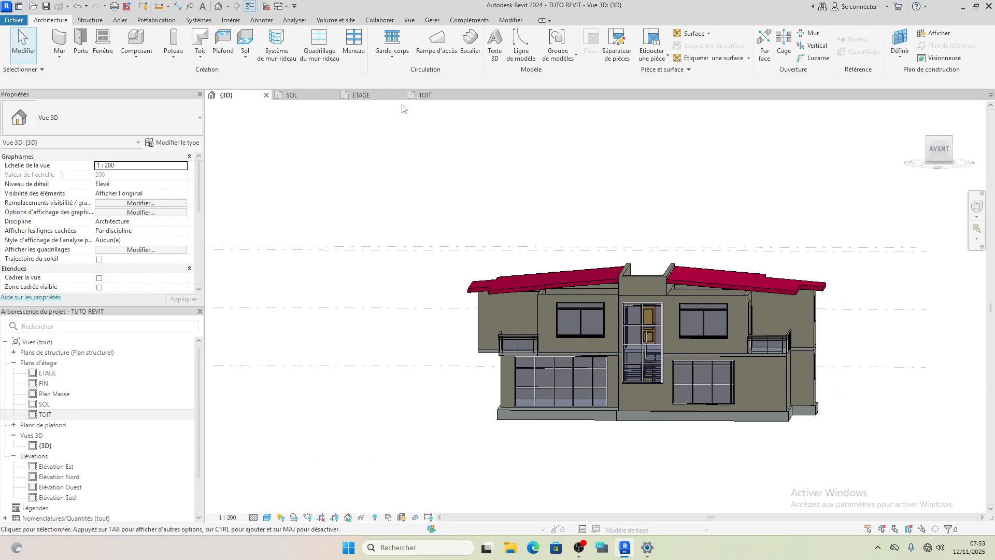
Select the long rear wall and the six left-wing perimeter walls in the ETAGE plan, and attach their tops to the left-wing roof in {3D}.
left_click(361, 96)
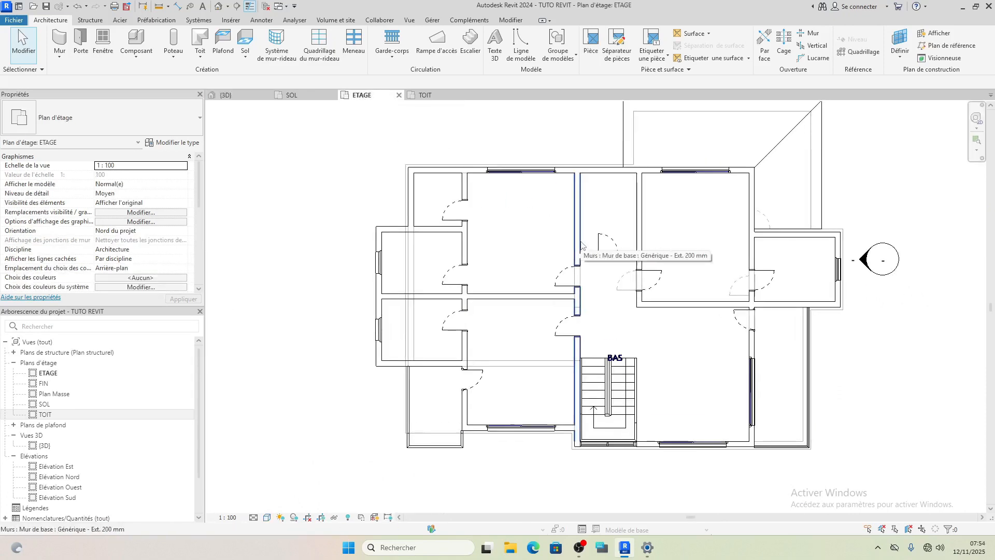
scroll(643, 186, "down", 2)
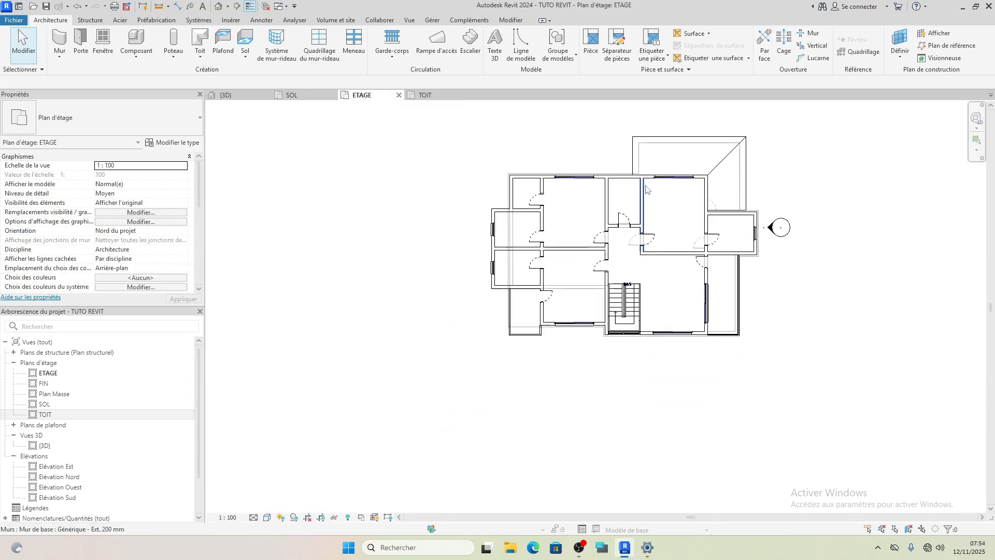
left_click(528, 178)
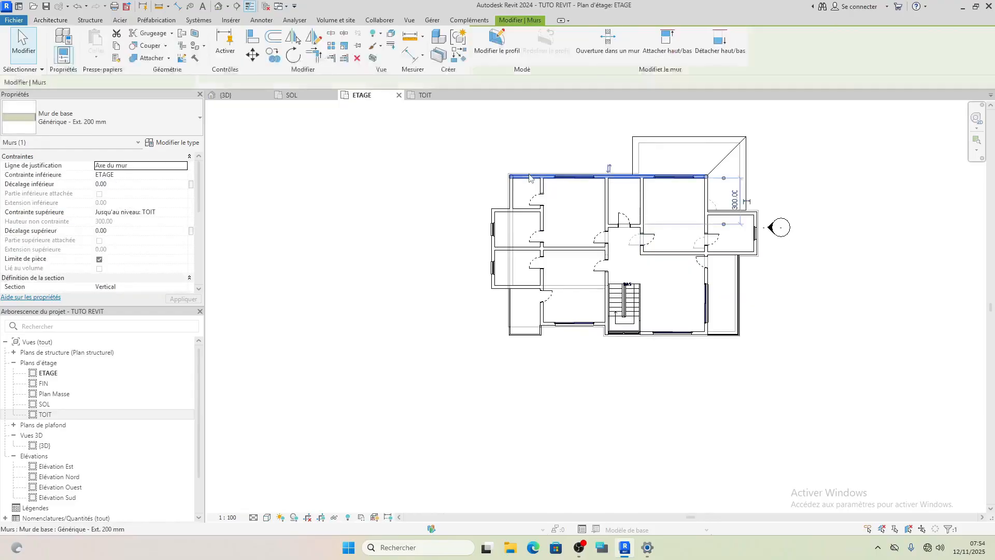
left_click(514, 198, "ctrl")
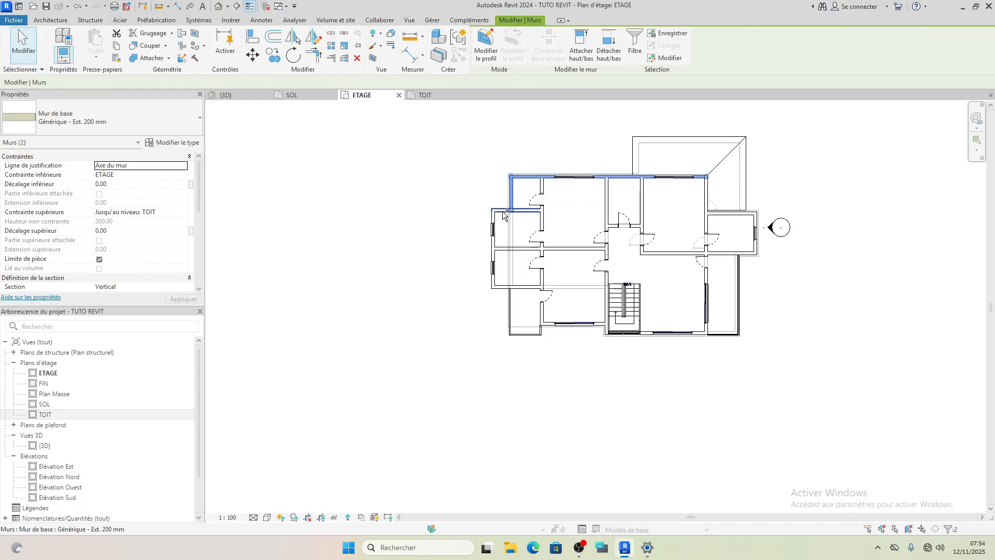
left_click(502, 211, "ctrl")
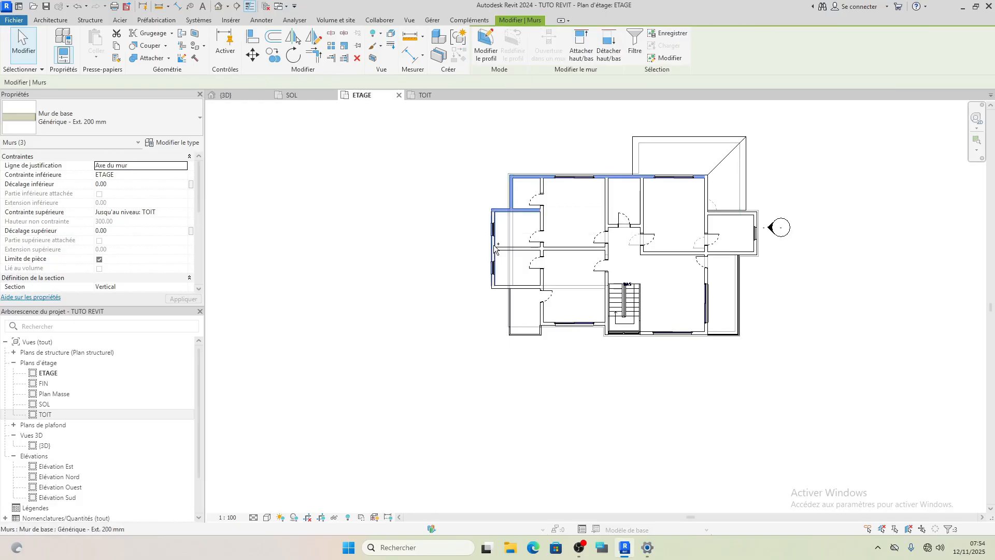
left_click(511, 286, "ctrl")
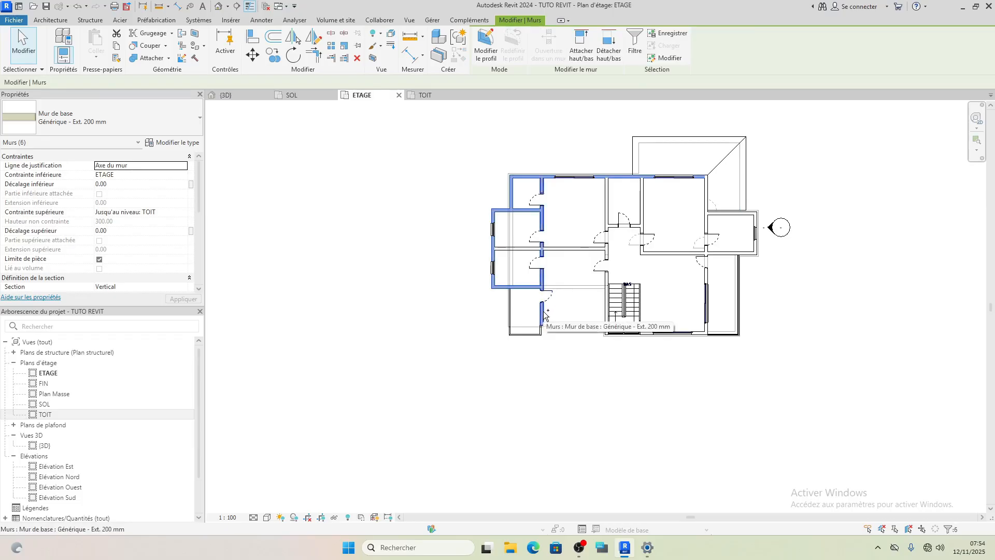
left_click(549, 323, "ctrl")
scroll(550, 323, "up", 4)
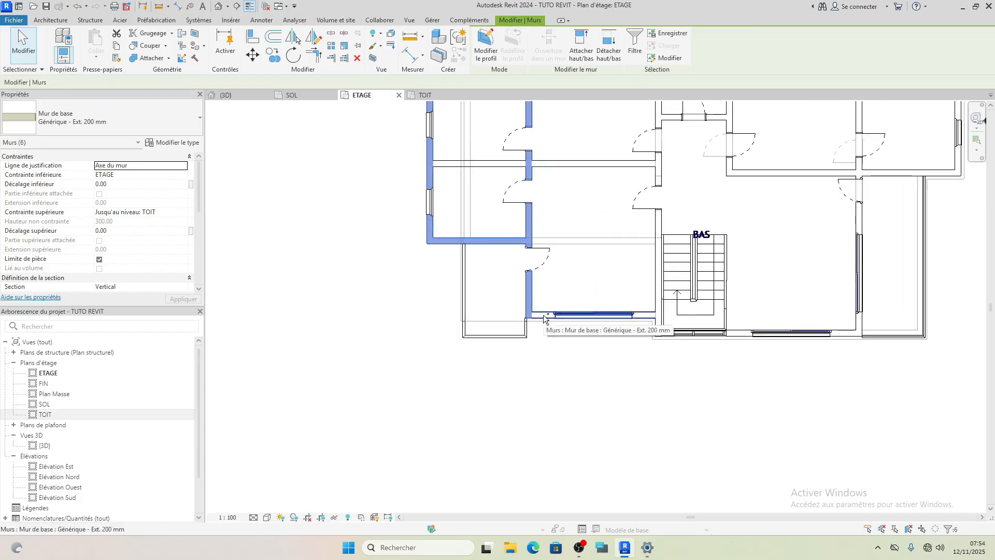
left_click(550, 315, "ctrl")
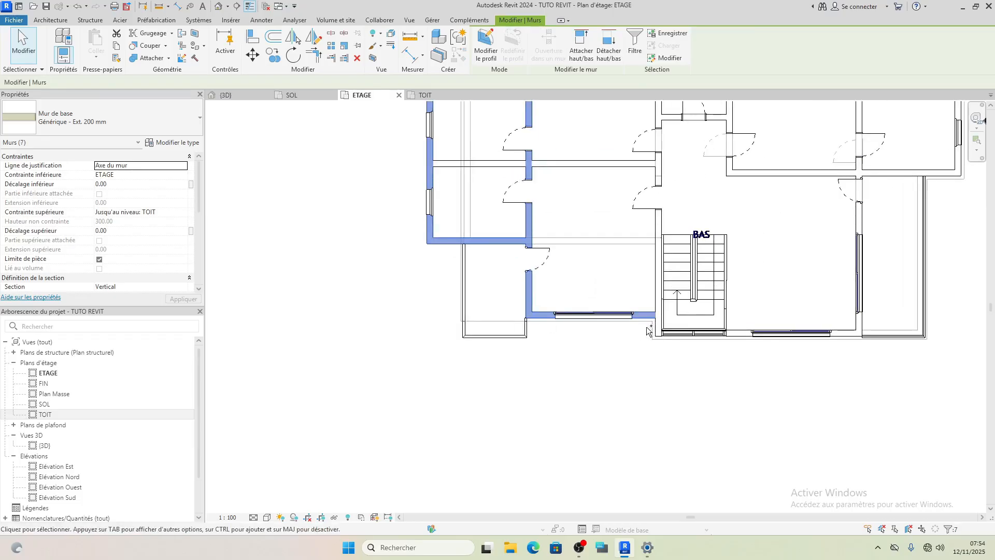
scroll(642, 330, "down", 3)
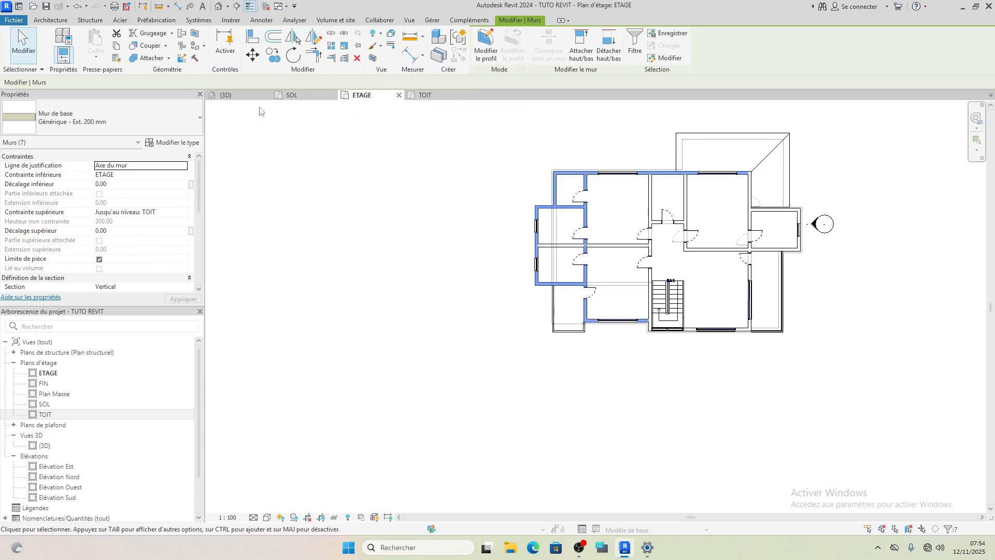
left_click(236, 98)
scroll(537, 317, "up", 3)
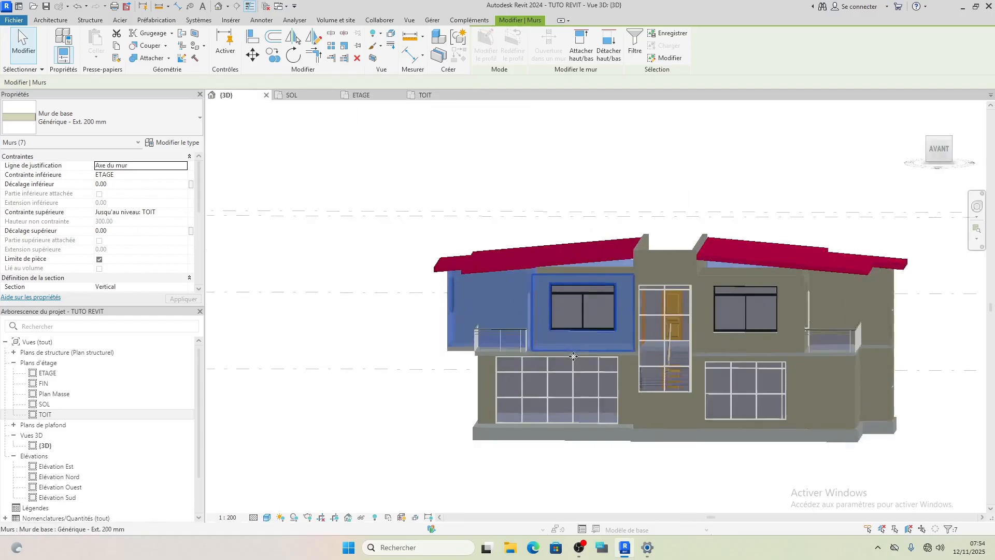
scroll(537, 352, "up", 2)
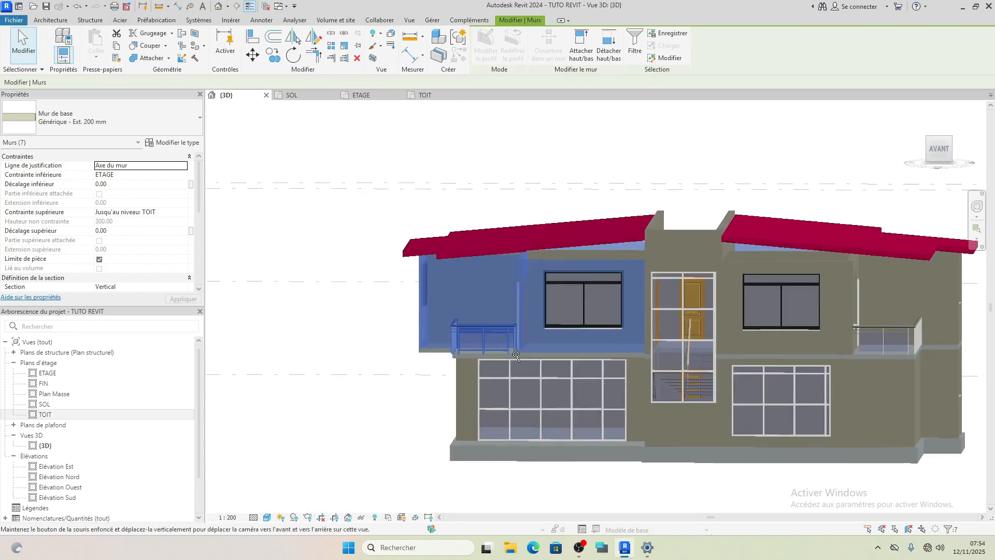
middle_click_drag(472, 352, 801, 365, "shift")
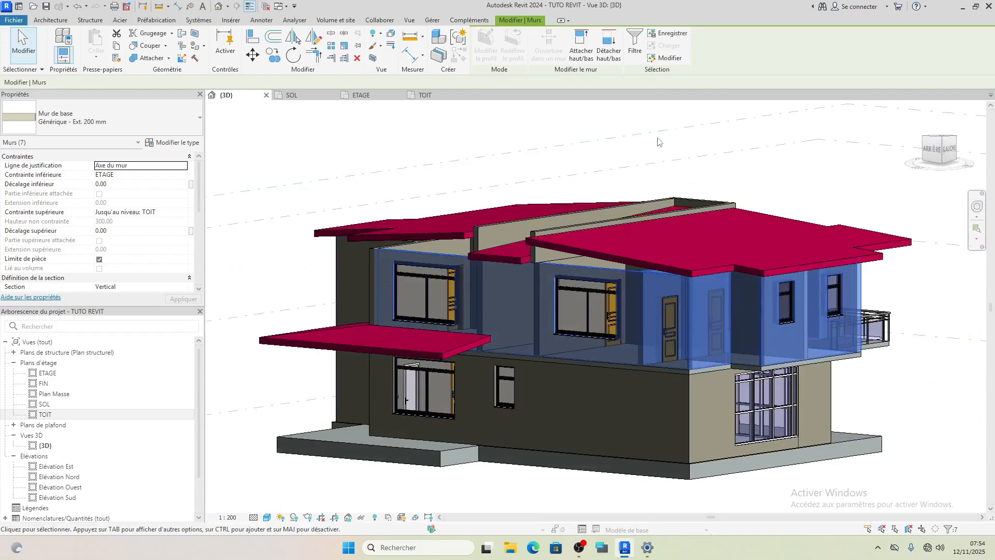
left_click(581, 61)
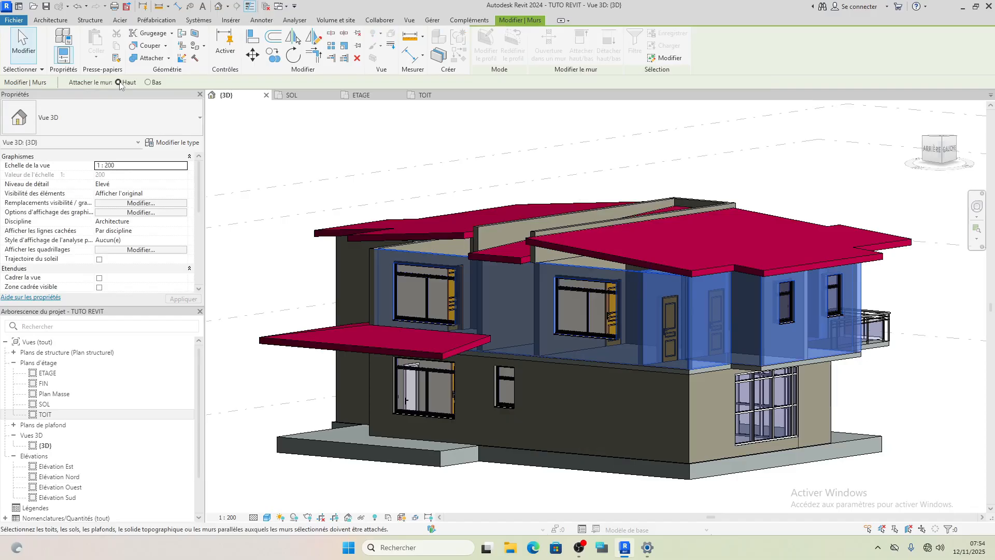
left_click(601, 255)
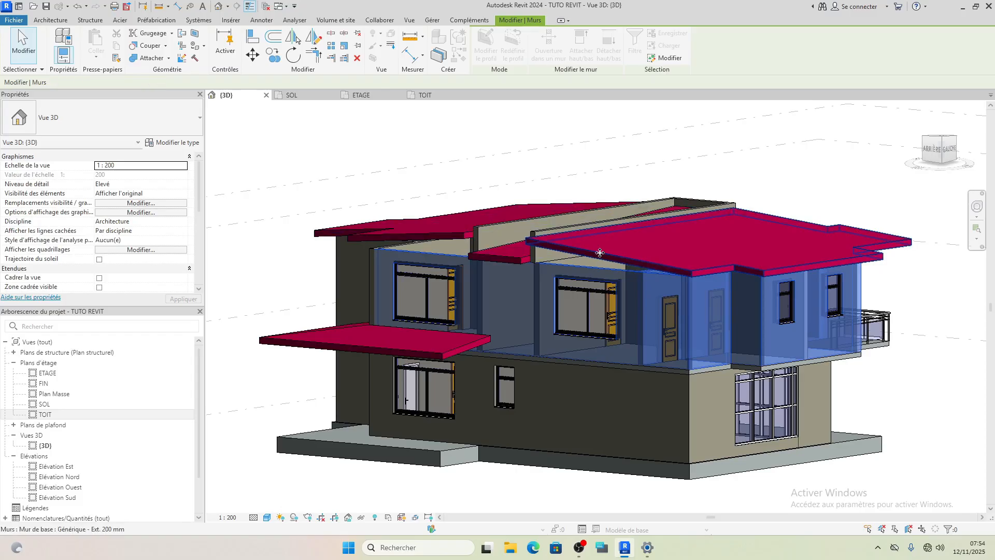
left_click(621, 150)
Examine how the ETAGE walls meet the left-wing and right-wing roofs in the {3D} view, from the front and at angles, with nothing selected.
scroll(887, 362, "down", 2)
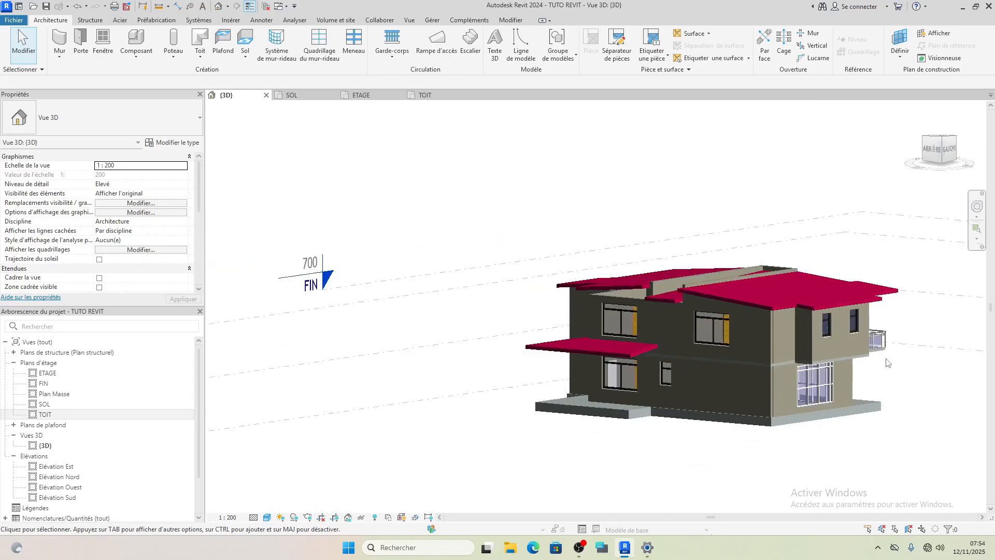
middle_click_drag(890, 366, 772, 264, "shift")
scroll(773, 264, "up", 4)
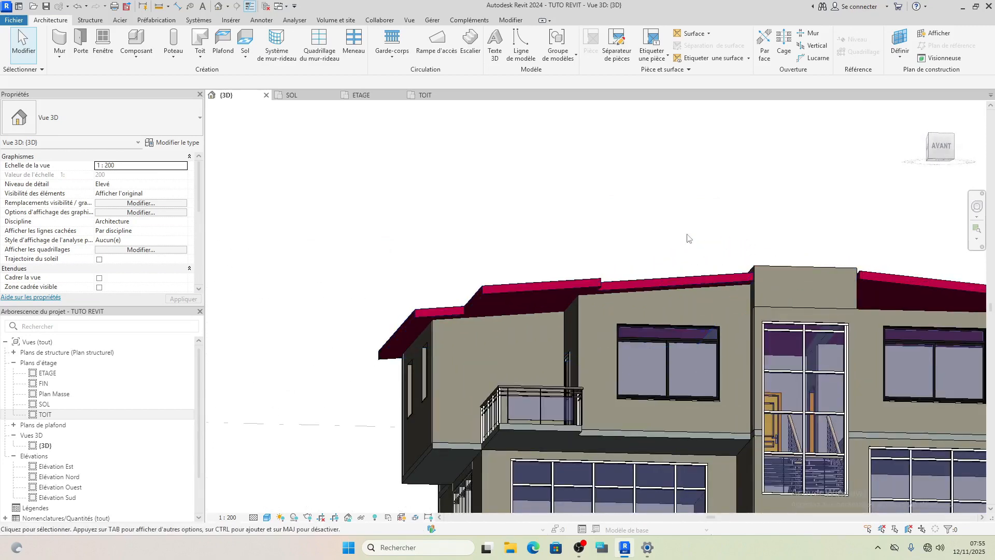
middle_click_drag(689, 238, 637, 299, "shift")
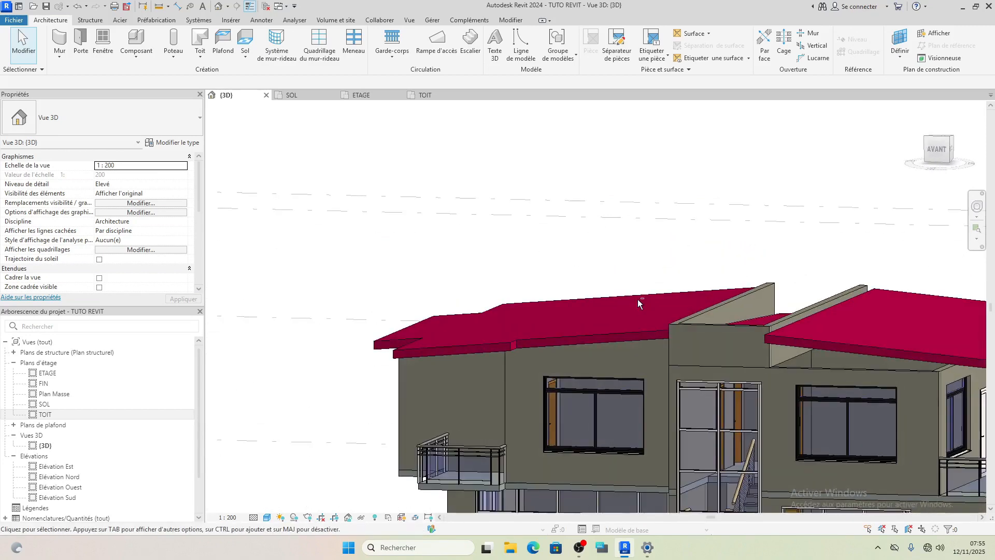
scroll(709, 310, "down", 2)
middle_click_drag(710, 310, 730, 300, "shift")
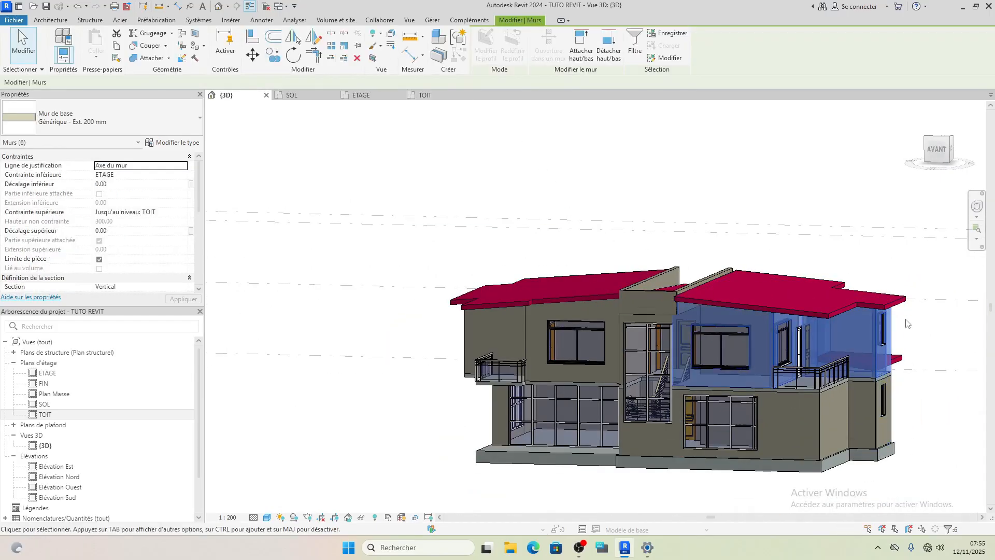
key("Escape")
scroll(892, 264, "down", 3)
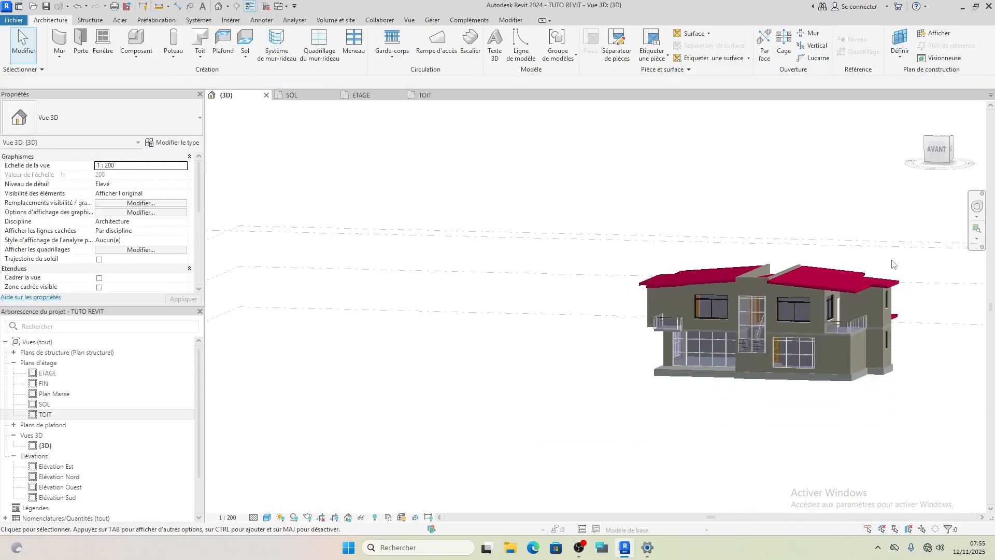
scroll(907, 285, "up", 2)
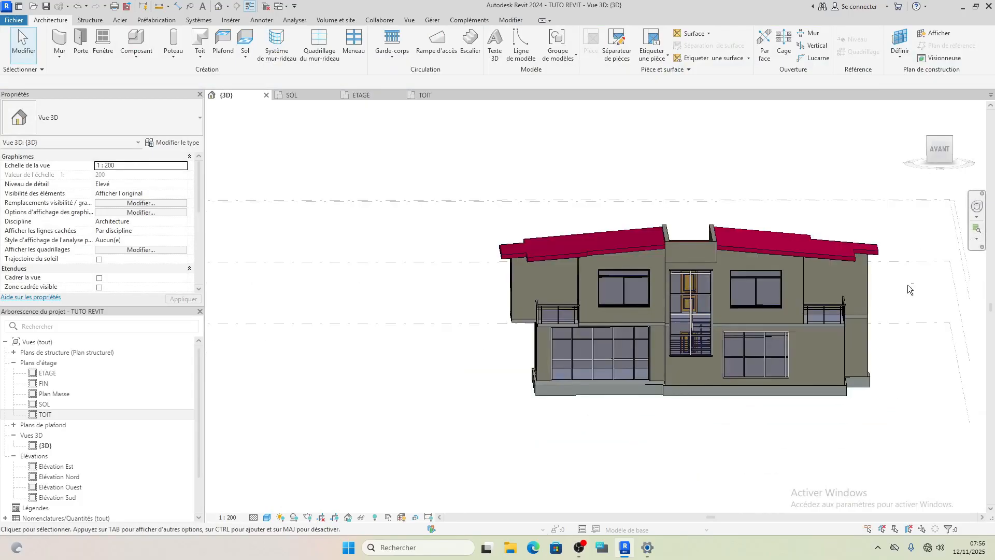
middle_click_drag(907, 284, 933, 258, "shift")
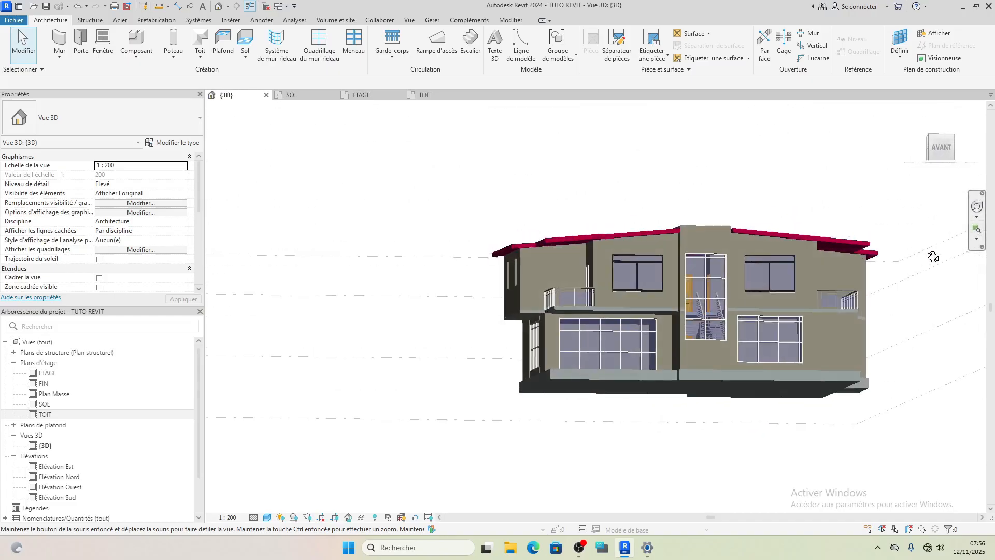